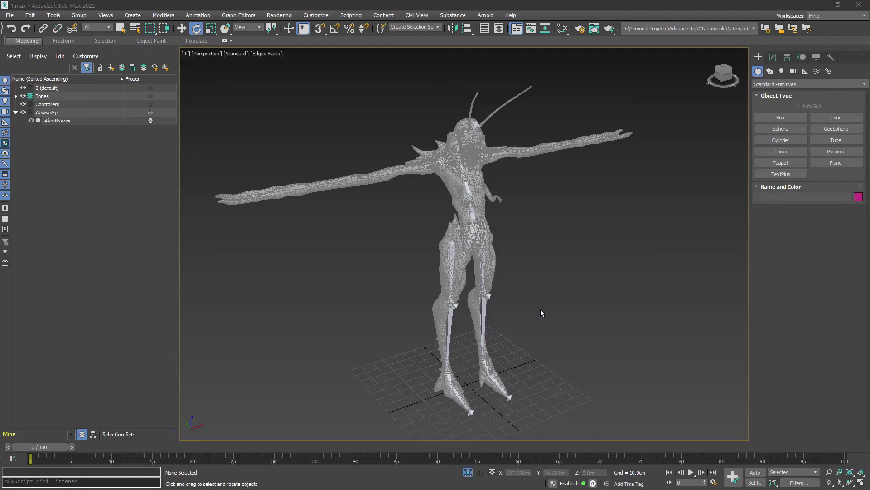
Draw a bone chain in the top view along the character's left arm, from clavicle through shoulder and elbow to the wrist
key("t")
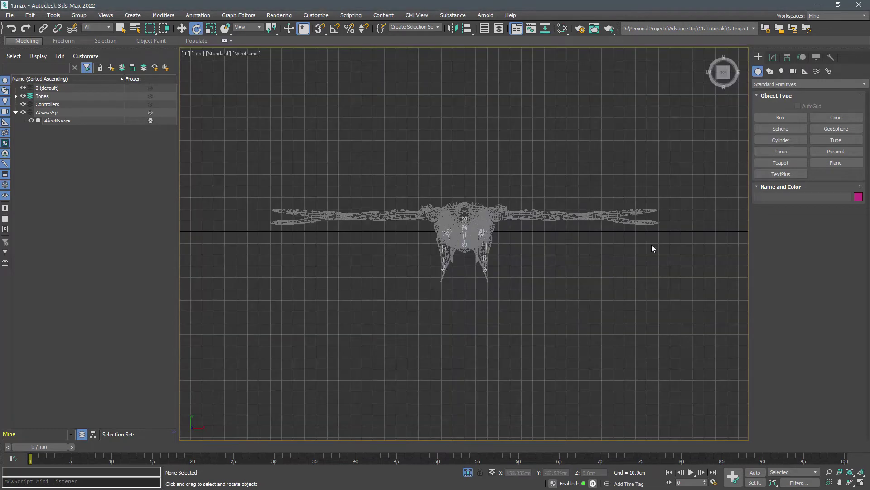
left_click(829, 71)
left_click(789, 117)
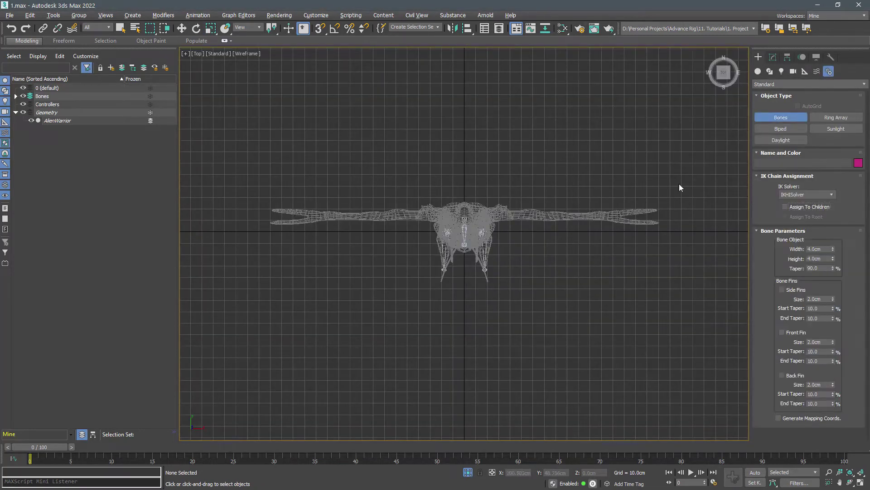
scroll(575, 232, "up", 8)
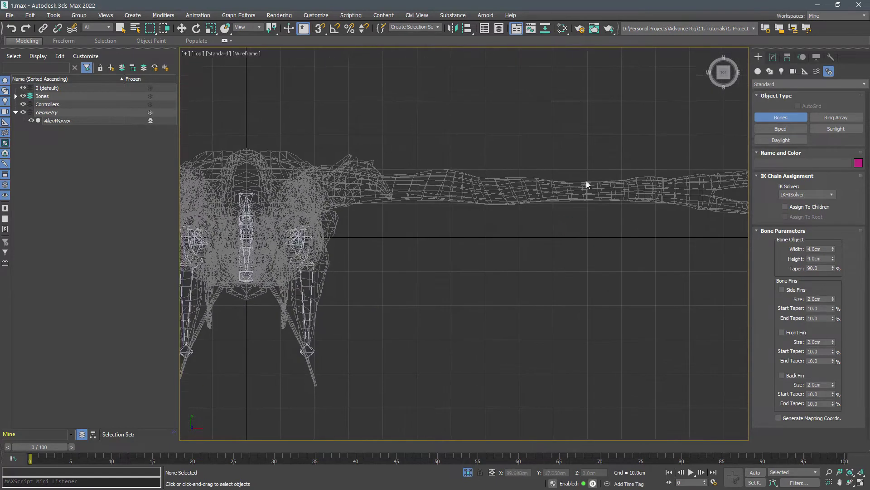
middle_click_drag(578, 198, 547, 274)
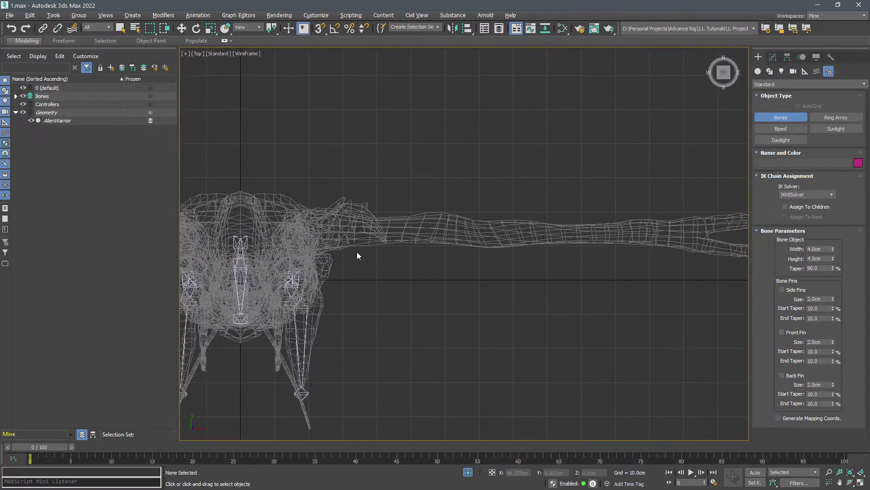
left_click(255, 268)
left_click(315, 229)
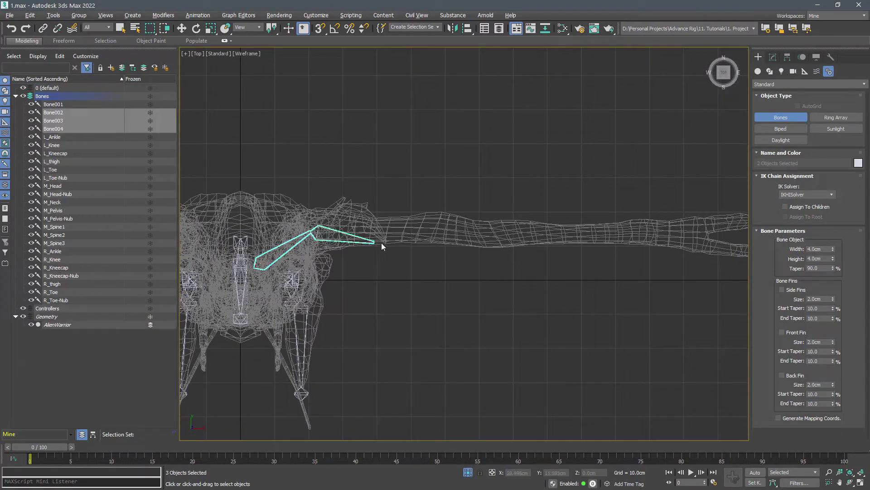
left_click(498, 230)
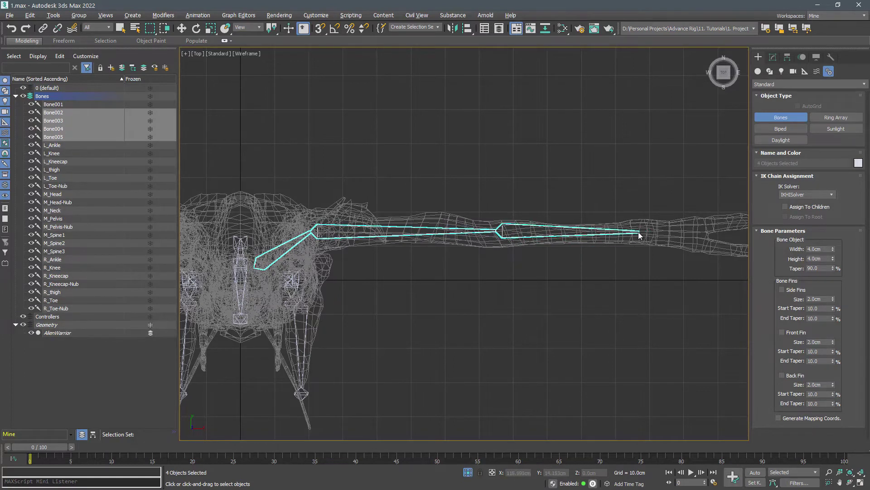
left_click(643, 232)
right_click(570, 294)
right_click(569, 297)
Rename the new arm bones in chain order as Clav, Shoulder, Forearm and Wrist
double_click(83, 112)
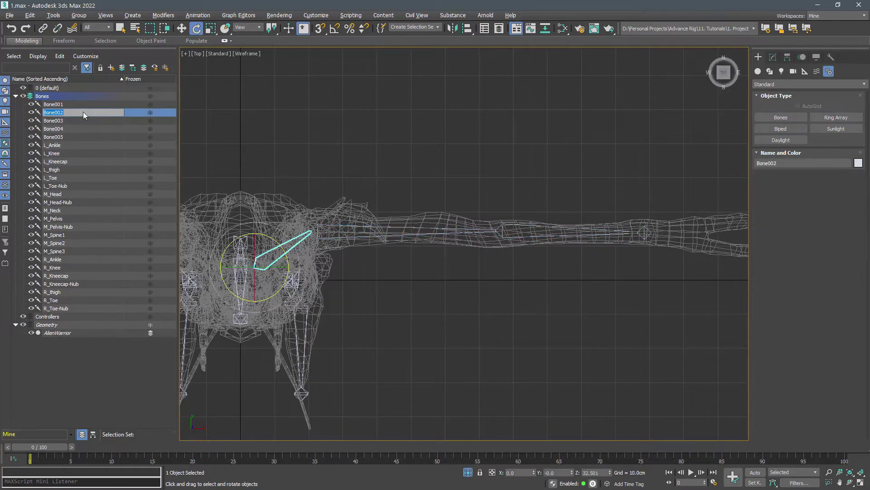
type("Clav")
key("Return")
key("Down")
key("F2")
type("Shoulder")
key("Return")
double_click(82, 128)
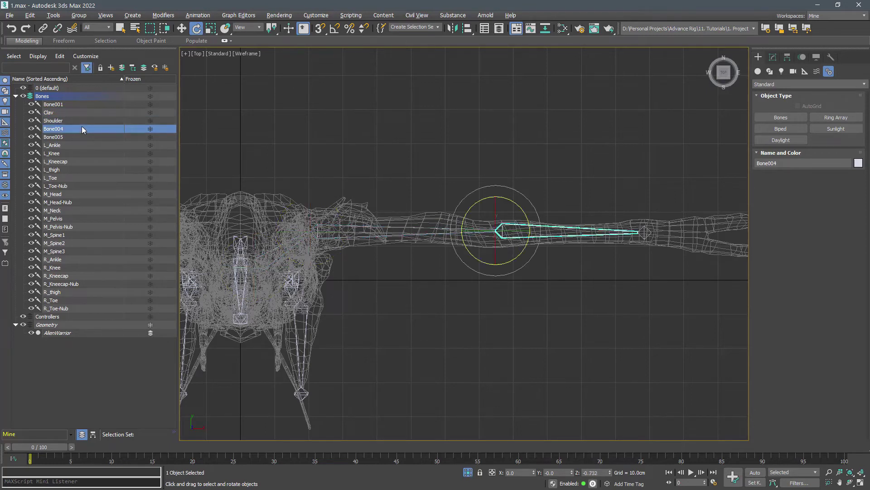
type("Forearm")
key("Return")
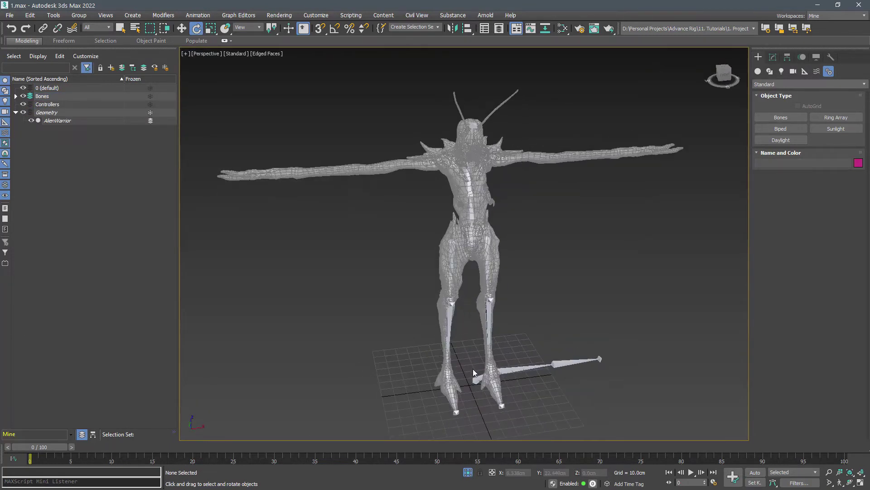
Raise the arm bone chain by its Clav root in the front view to line it up with the arm mesh
left_click(476, 381)
key("f")
scroll(494, 274, "down", 3)
scroll(474, 346, "up", 2)
key("w")
left_click_drag(419, 352, 418, 107)
scroll(428, 258, "up", 4)
scroll(412, 285, "up", 3)
key("F4")
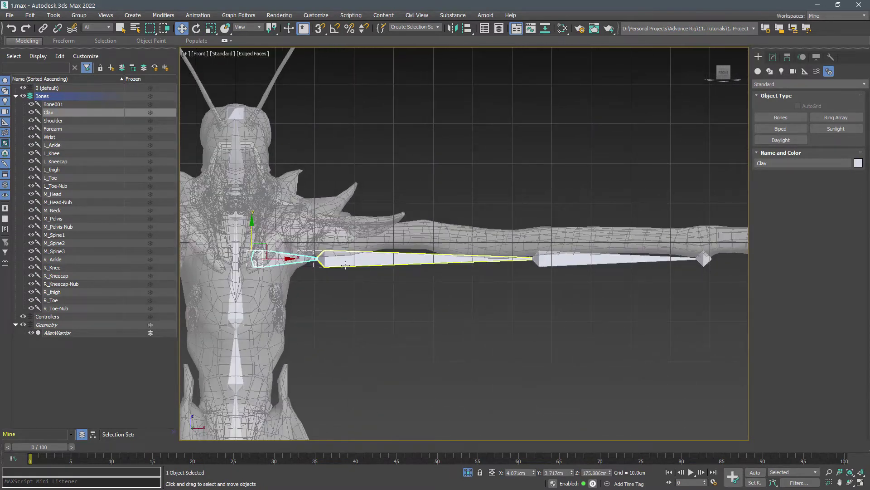
left_click_drag(258, 224, 253, 209)
Select the Forearm bone, set the reference coordinate system to Local, and enable Bone Edit Mode in Bone Tools
key("p")
middle_click_drag(551, 247, 394, 309, "alt")
scroll(455, 259, "up", 4)
scroll(454, 259, "up", 2)
middle_click_drag(454, 259, 465, 326)
left_click(501, 267)
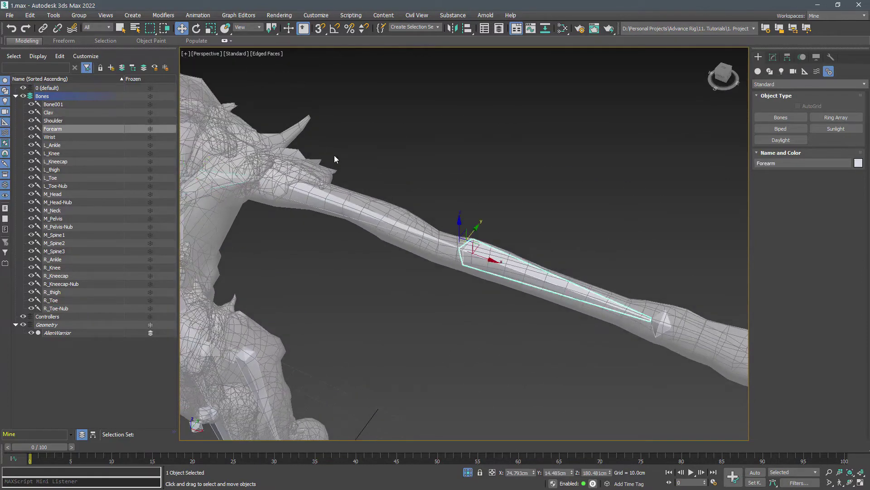
left_click(252, 28)
left_click(243, 58)
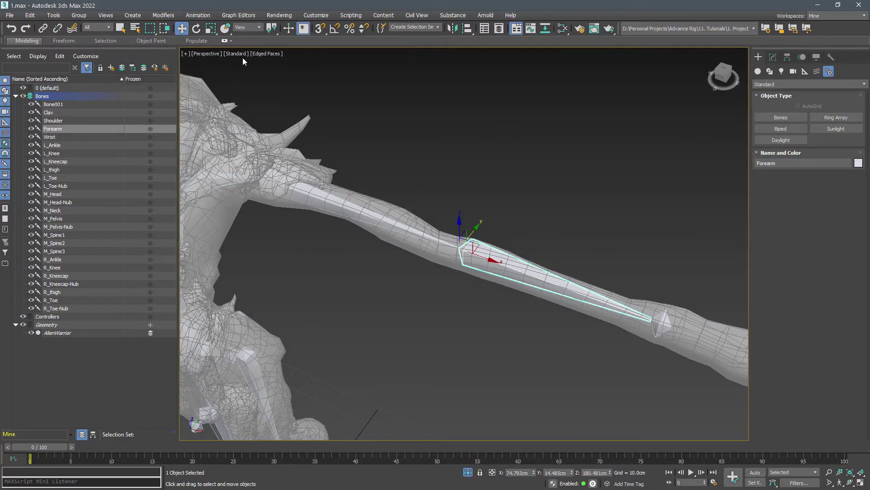
left_click(198, 15)
left_click(227, 233)
left_click_drag(126, 159, 208, 133)
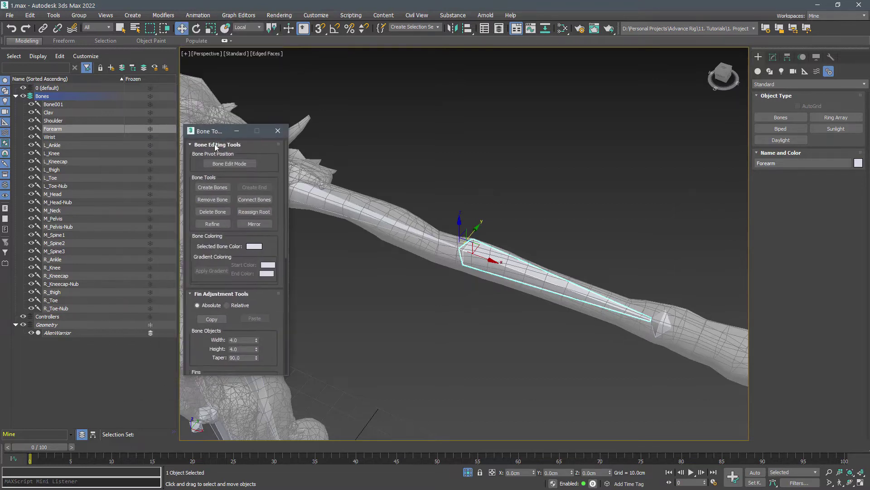
middle_click_drag(506, 244, 507, 217, "alt")
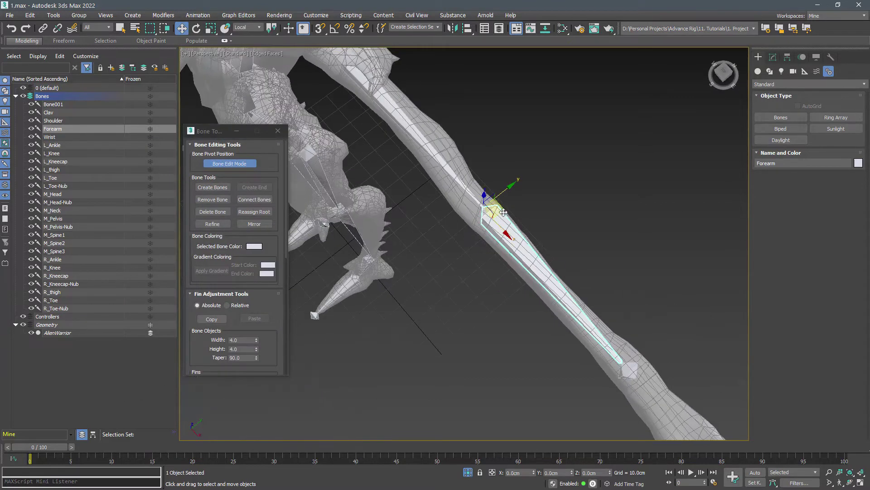
middle_click_drag(663, 307, 593, 238)
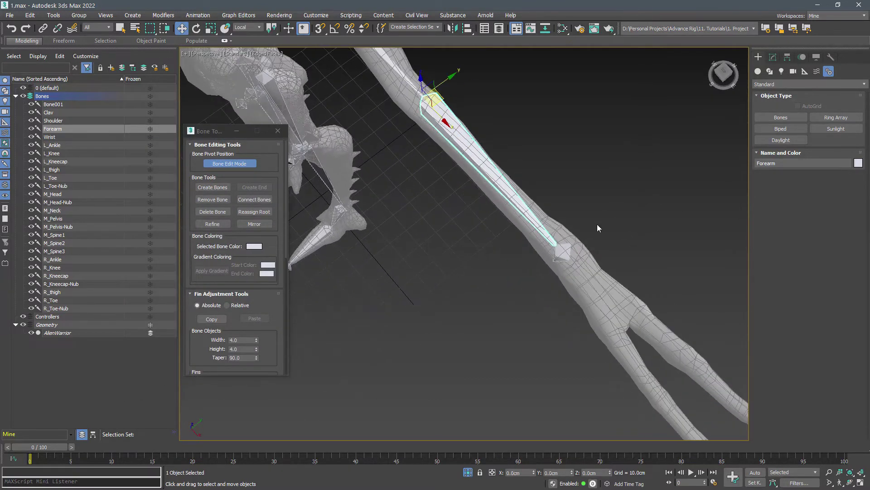
Adjust the positions of the Wrist and Forearm joints to fit the wrist and elbow of the arm mesh
left_click(582, 254)
left_click_drag(576, 243, 583, 251)
middle_click_drag(556, 188, 637, 331)
left_click(545, 276)
middle_click_drag(545, 277, 535, 257, "alt")
left_click_drag(561, 217, 564, 217)
Adjust the Shoulder bone's starting joint to fit inside the upper arm mesh
middle_click_drag(549, 187, 607, 353)
left_click(545, 261)
middle_click_drag(546, 244, 598, 160, "alt")
middle_click_drag(493, 248, 530, 224)
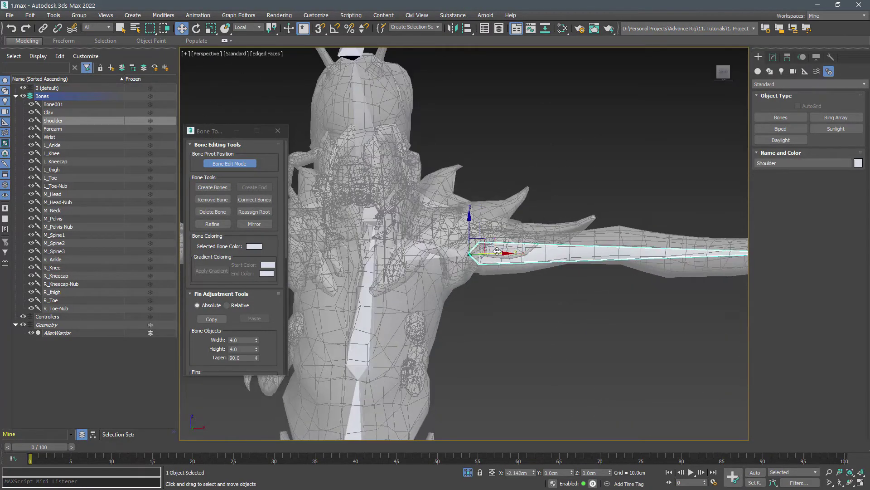
middle_click_drag(496, 254, 500, 225, "alt")
middle_click_drag(516, 280, 509, 284)
Cut the name of the Wrist end bone for reuse and delete the bone
scroll(510, 290, "down", 4)
middle_click_drag(522, 318, 477, 343)
middle_click_drag(612, 260, 433, 248)
middle_click_drag(498, 234, 536, 320, "alt")
left_click_drag(537, 320, 521, 341)
key("z")
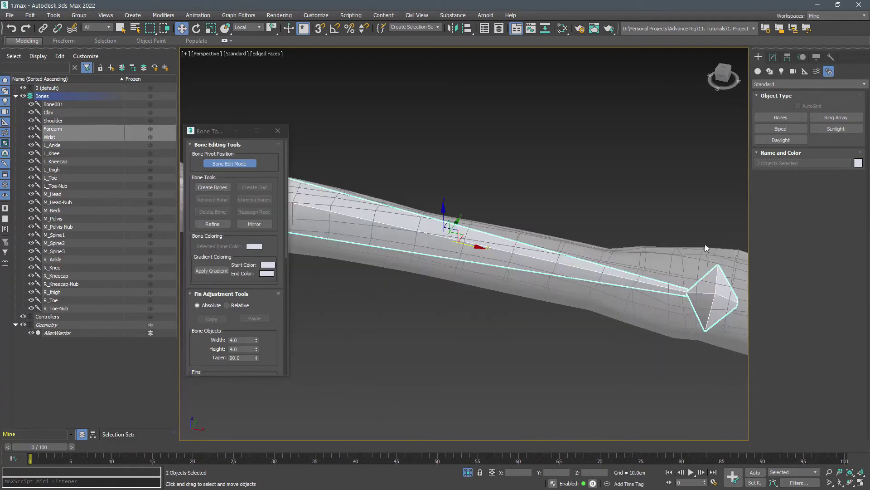
left_click(726, 262)
left_click(781, 164)
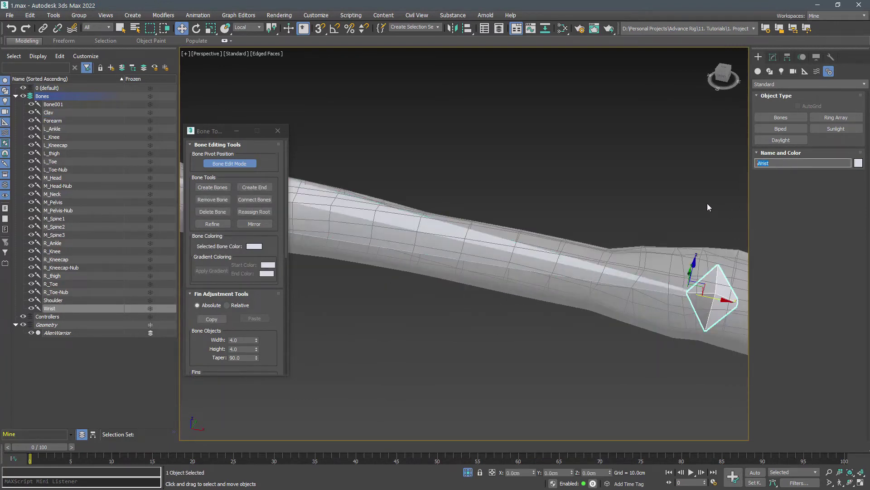
key("ctrl+x")
key("Delete")
Create a new end bone on the Forearm bone and name it Wrist
left_click(667, 288)
left_click(254, 187)
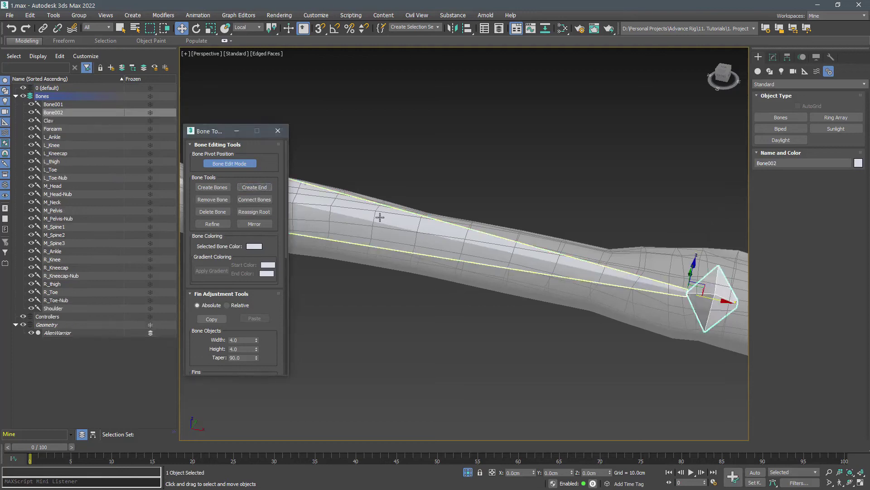
right_click(454, 233)
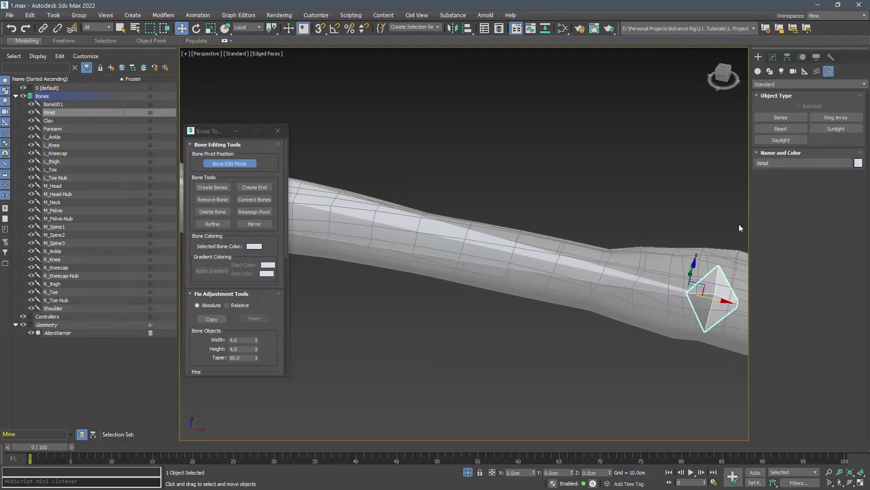
Select the whole arm chain from the Clav bone and show its Object Properties in Bone Tools
scroll(457, 371, "down", 5)
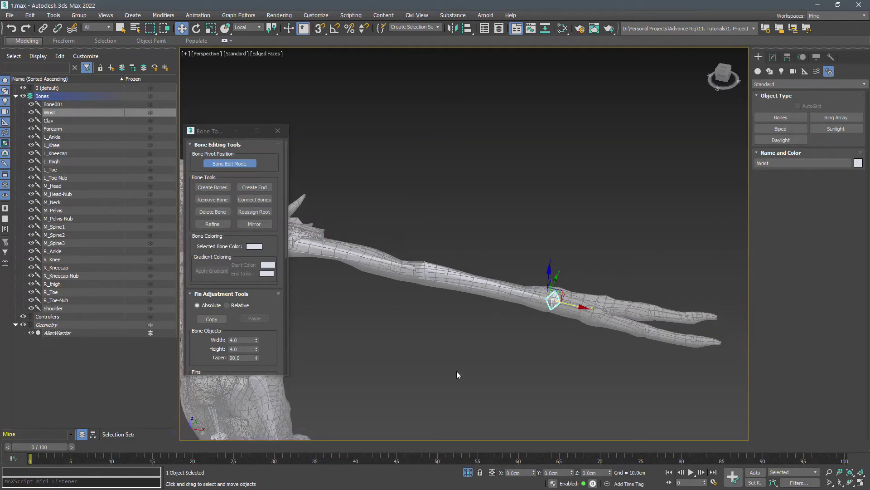
middle_click_drag(457, 374, 551, 338)
key("q")
double_click(359, 233)
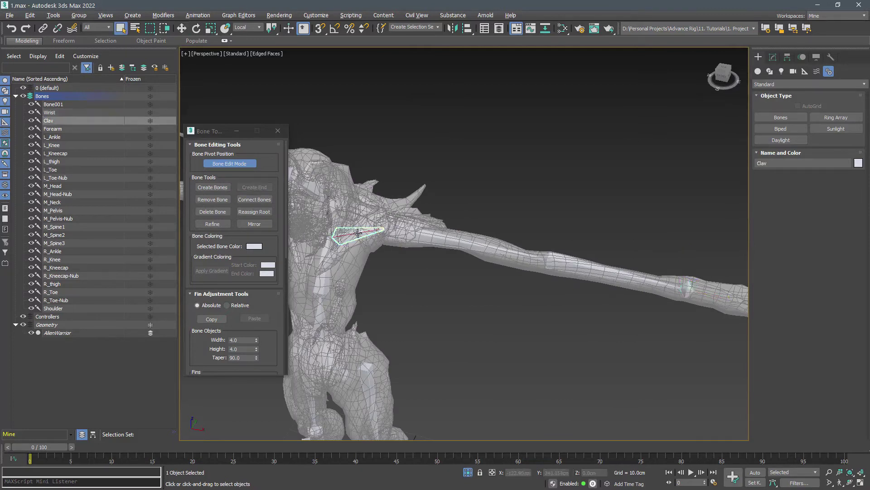
left_click_drag(274, 331, 281, 196)
scroll(281, 196, "down", 5)
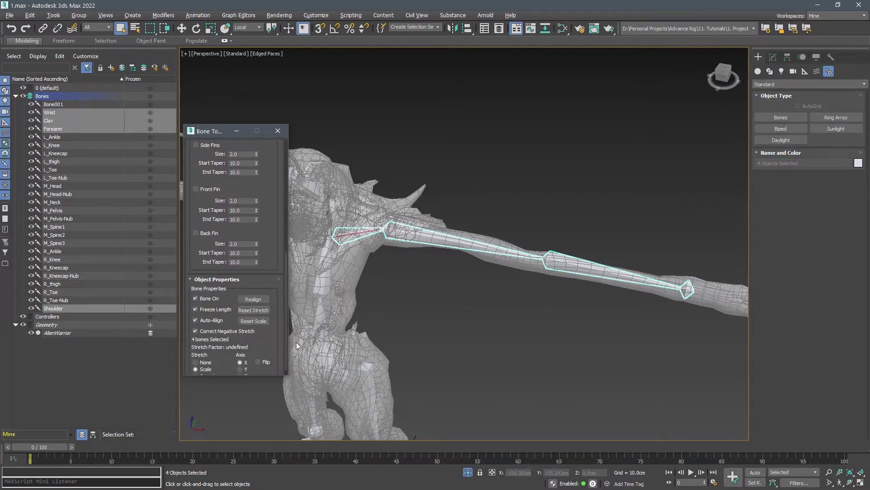
Add the prefix L_ to the names of the four arm bones with Rename Objects, and close the open tool windows
left_click(53, 15)
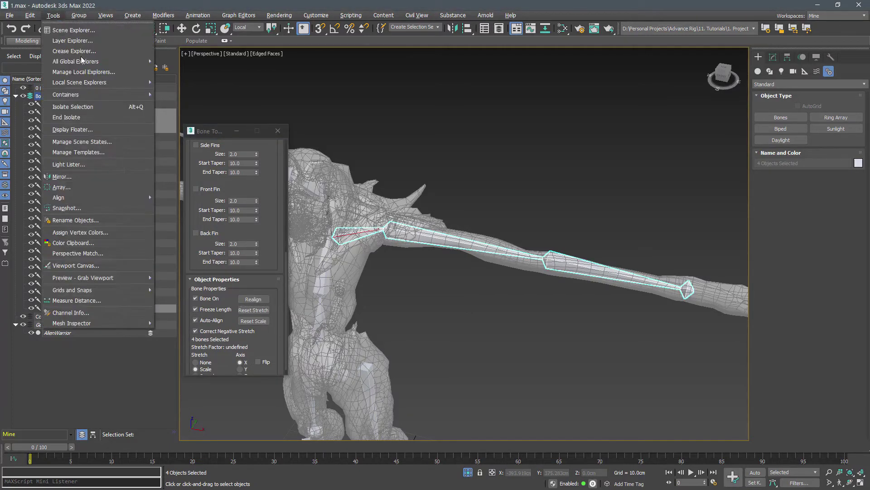
left_click(80, 221)
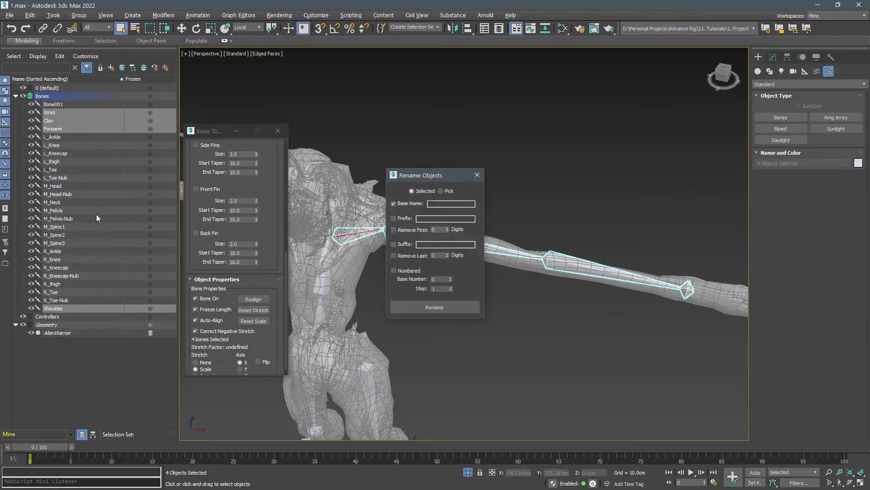
left_click(393, 204)
left_click(393, 218)
left_click(419, 219)
left_click_drag(428, 177, 504, 86)
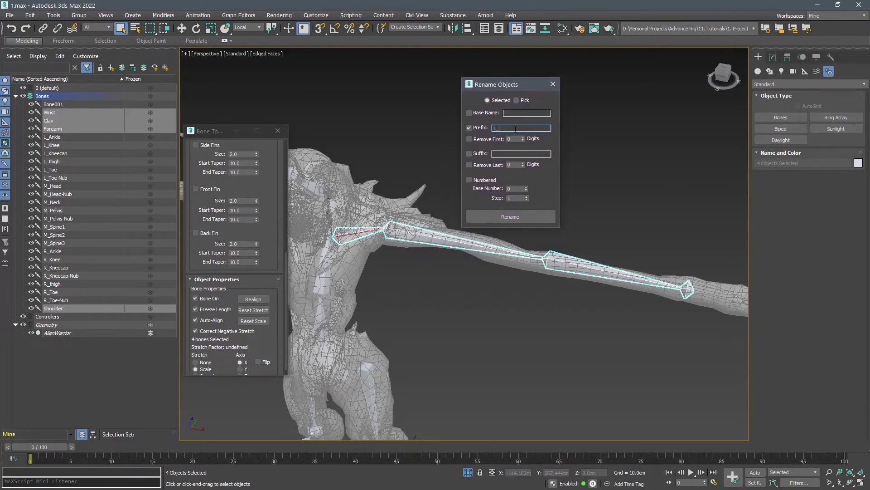
left_click(518, 216)
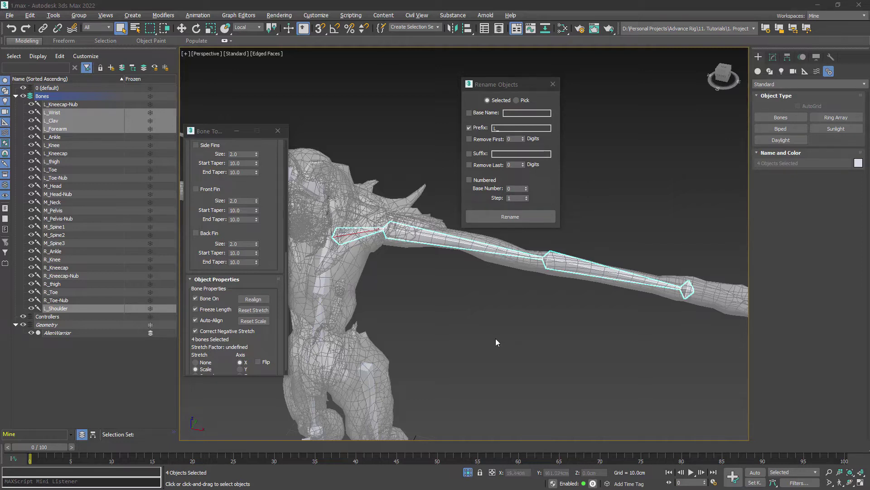
left_click(488, 318)
left_click(554, 83)
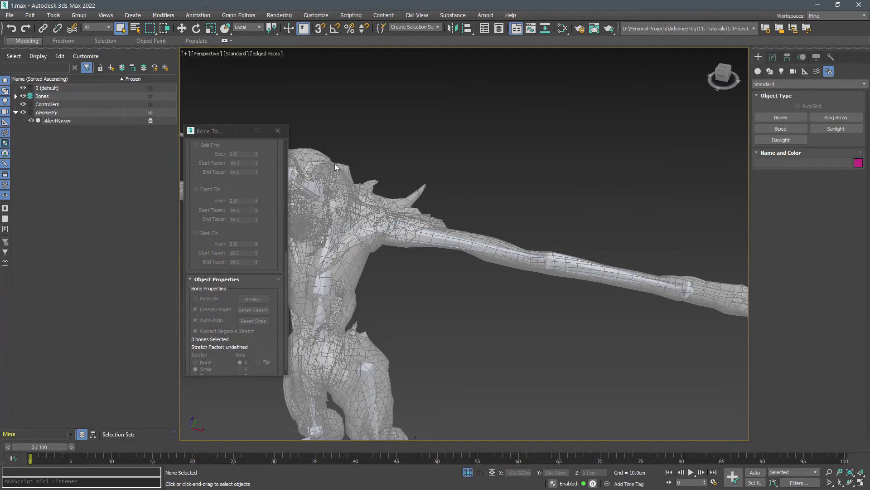
left_click(277, 131)
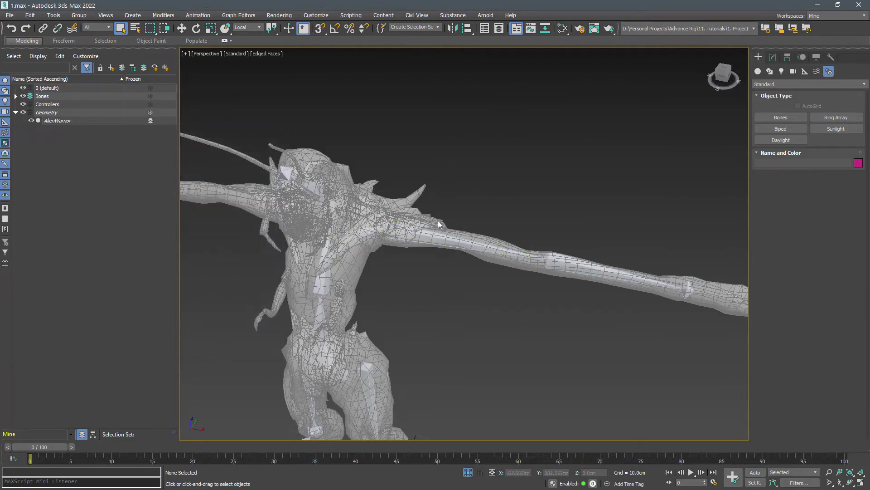
Clone the L_Shoulder, L_Forearm and L_Wrist bones as instances with copied controllers
left_click(440, 235)
left_click(624, 282, "ctrl")
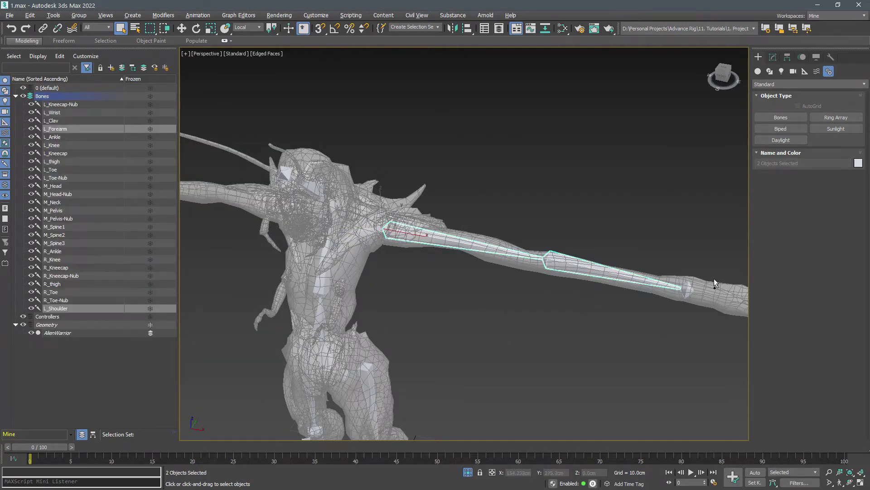
left_click(687, 288, "ctrl")
key("ctrl+v")
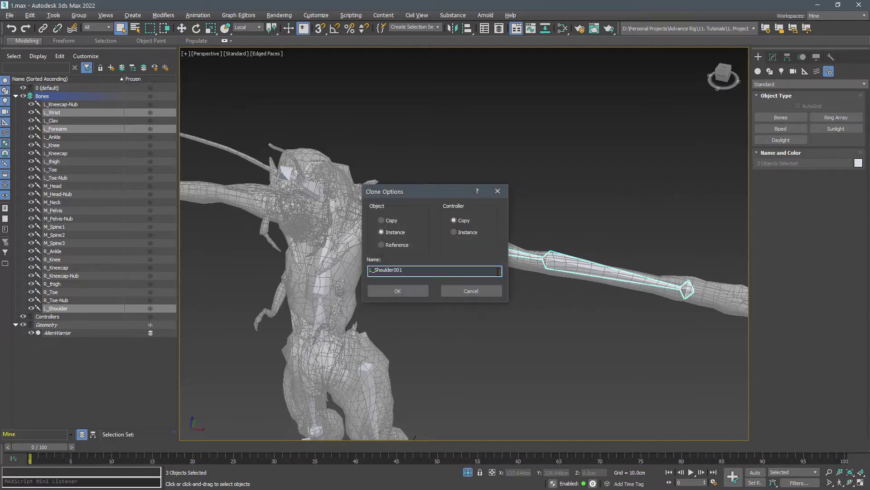
left_click(413, 291)
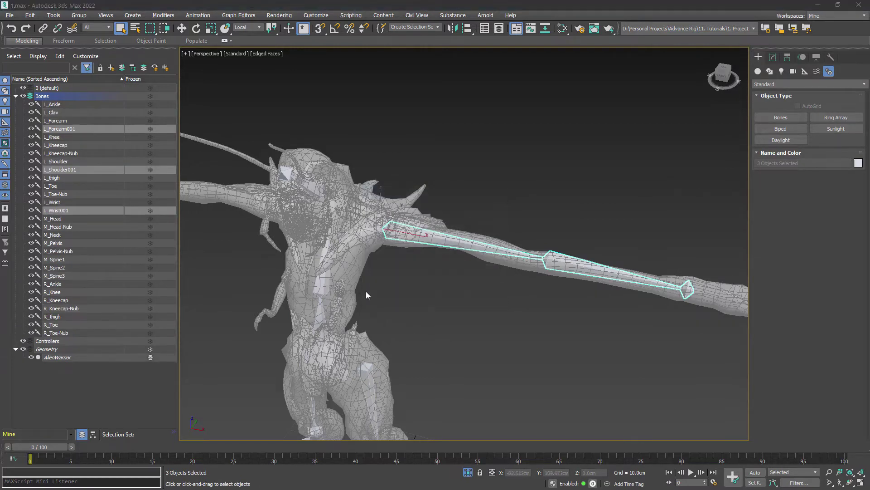
Rename the three cloned arm bones by removing the last 3 digits and adding the suffix -FK
left_click(54, 15)
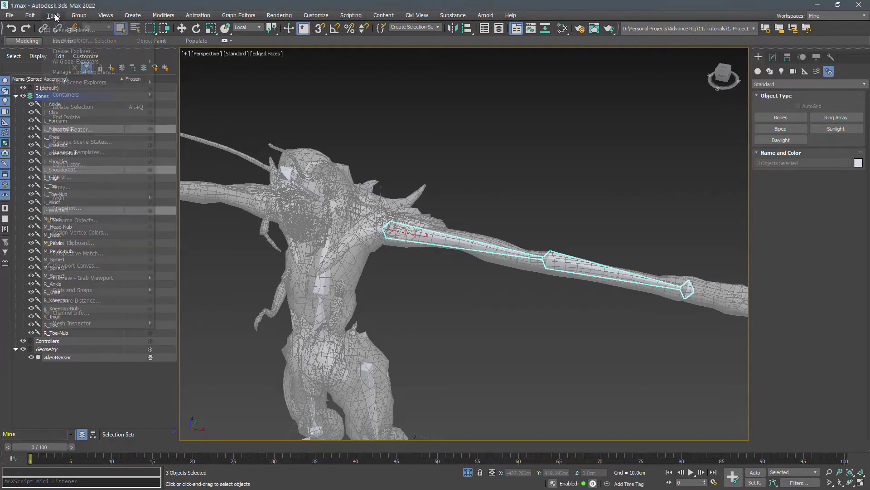
left_click(75, 219)
left_click_drag(439, 173, 608, 100)
left_click(562, 131)
left_click(562, 172)
left_click(607, 171)
type("-")
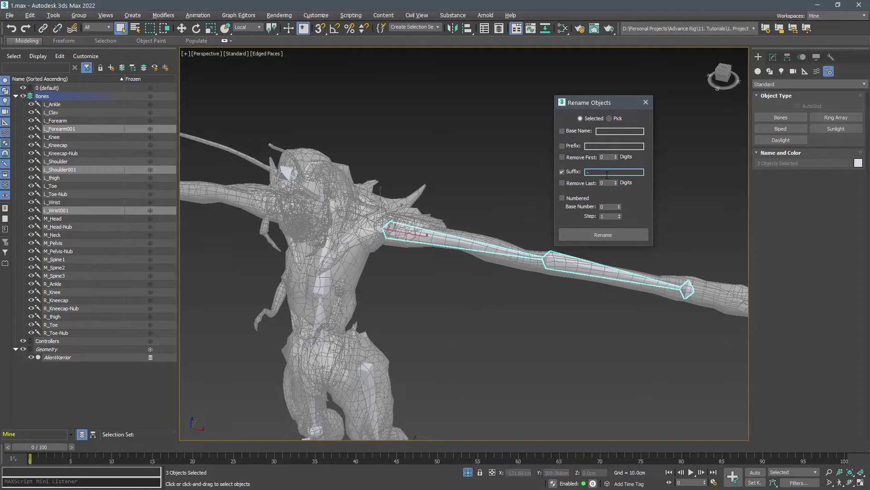
type("FK")
left_click(562, 183)
triple_click(616, 181)
left_click_drag(595, 104, 596, 86)
left_click(595, 218)
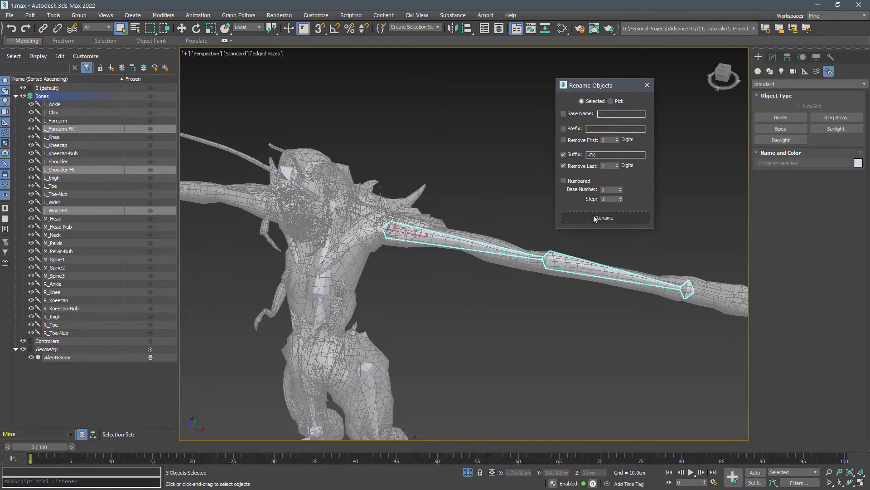
Hide the three FK bones and clone the L_Shoulder, L_Forearm and L_Wrist bones as copies with copied controllers
right_click(538, 249)
left_click(549, 225)
left_click(478, 246)
left_click(560, 255, "ctrl")
left_click(688, 289, "ctrl")
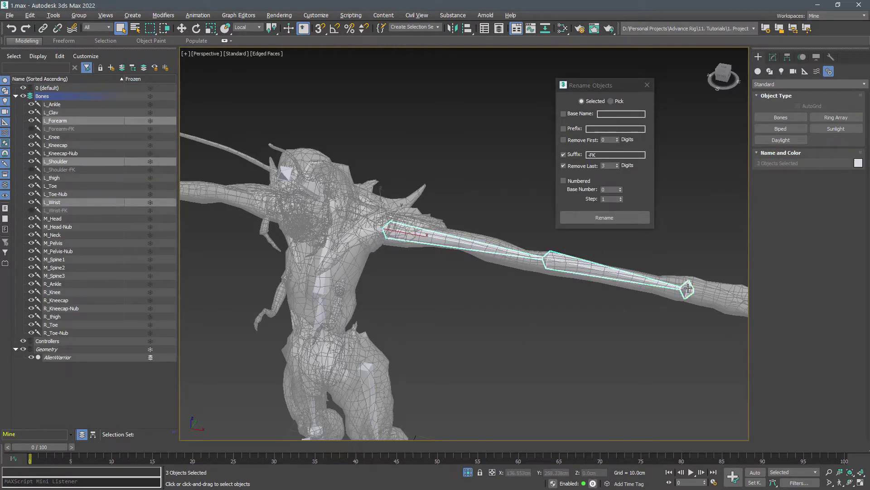
key("ctrl+v")
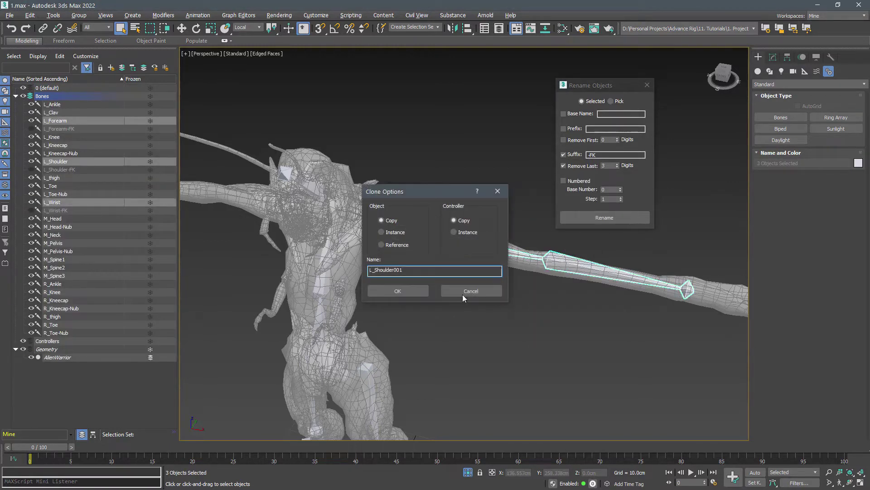
left_click(408, 287)
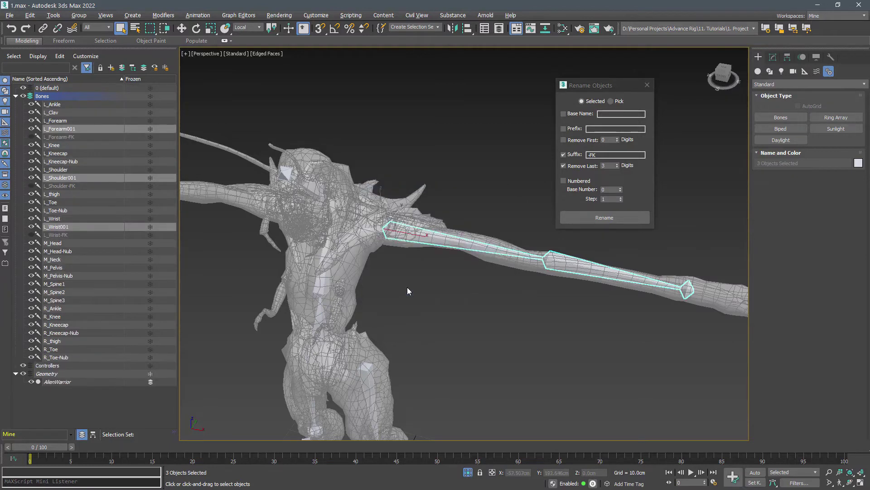
Rename the three new clones by removing the last 3 digits and adding the suffix -IK, and close Rename Objects
left_click(607, 155)
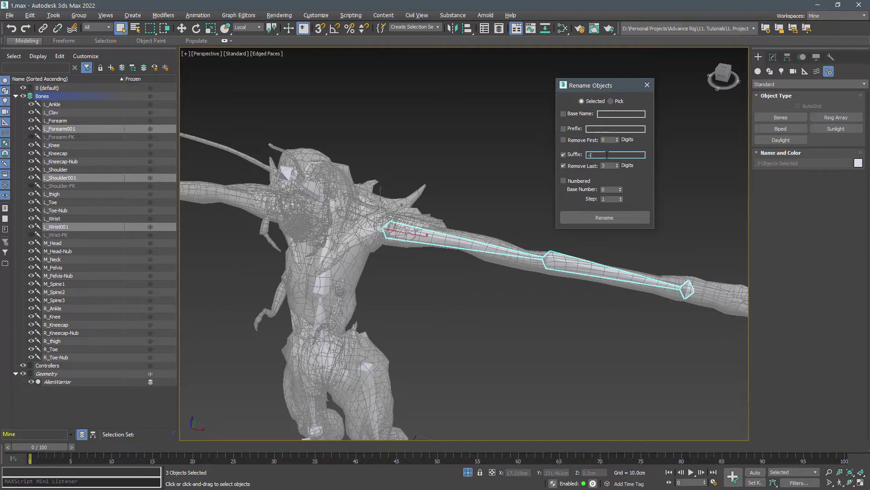
left_click(604, 218)
left_click(647, 86)
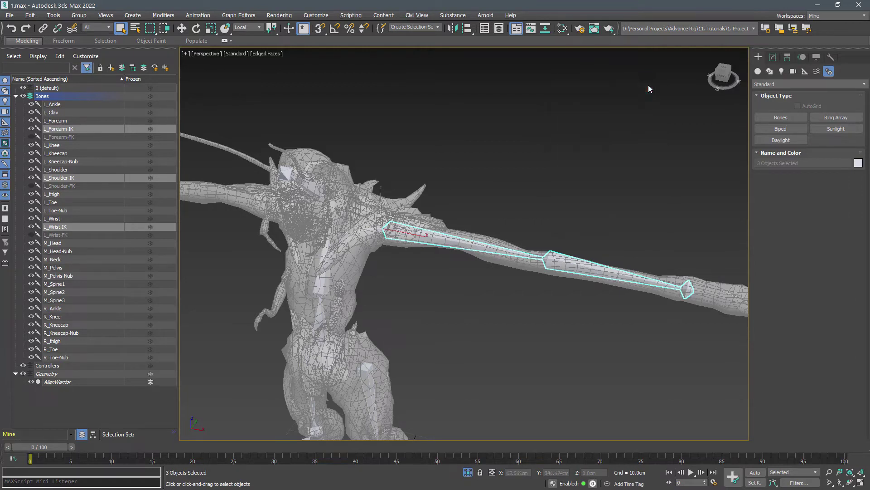
Set the object color of the three IK arm bones to dark red
left_click(858, 163)
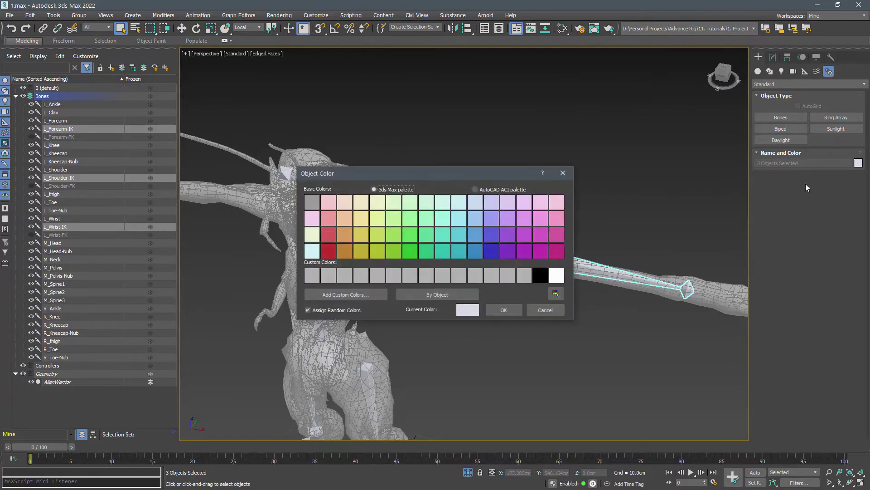
left_click(331, 252)
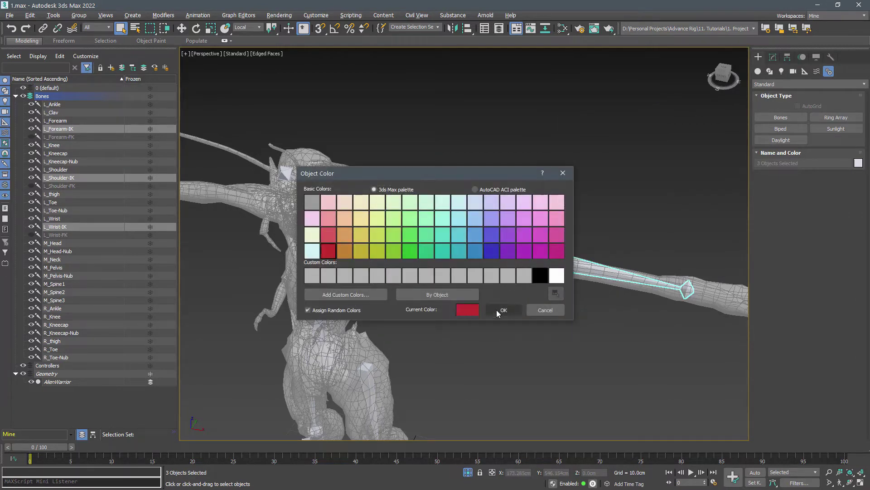
left_click(496, 309)
Unhide L_Forearm-FK, L_Shoulder-FK and L_Wrist-FK and set their object color to blue
left_click(31, 137)
left_click(58, 137)
left_click(32, 186)
left_click(57, 186, "ctrl")
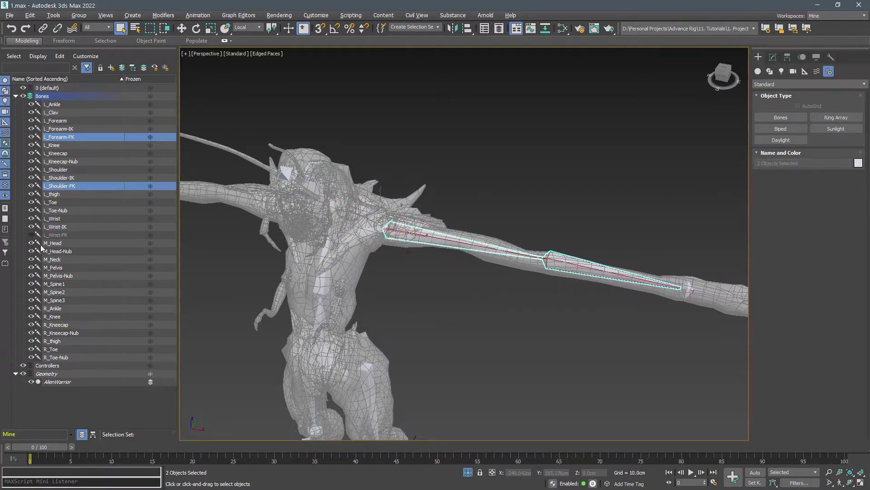
left_click(32, 235)
left_click(53, 235, "ctrl")
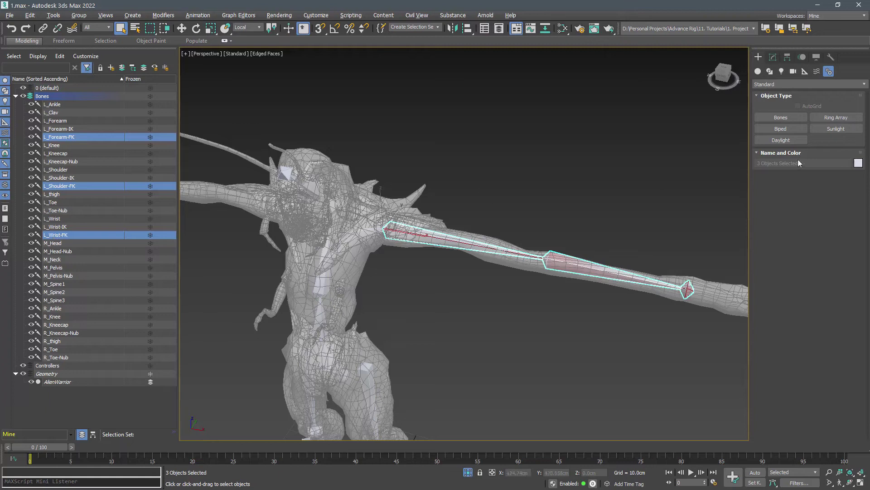
left_click(858, 163)
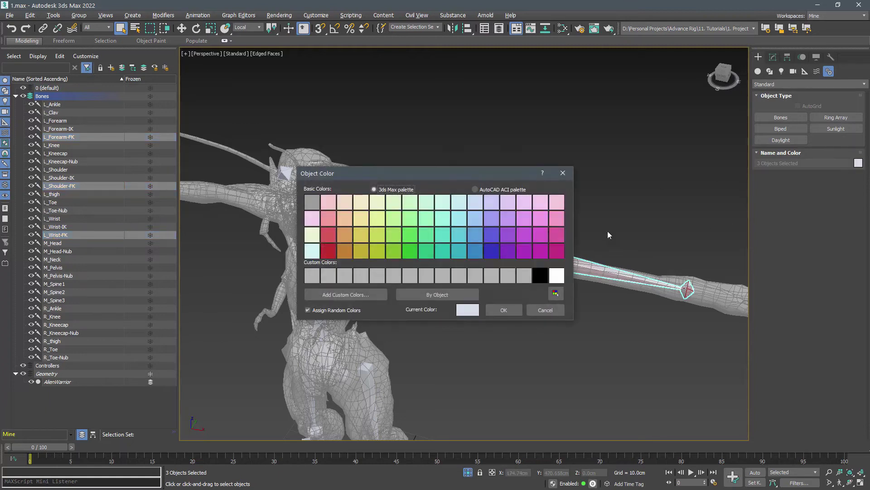
left_click(475, 251)
left_click(504, 311)
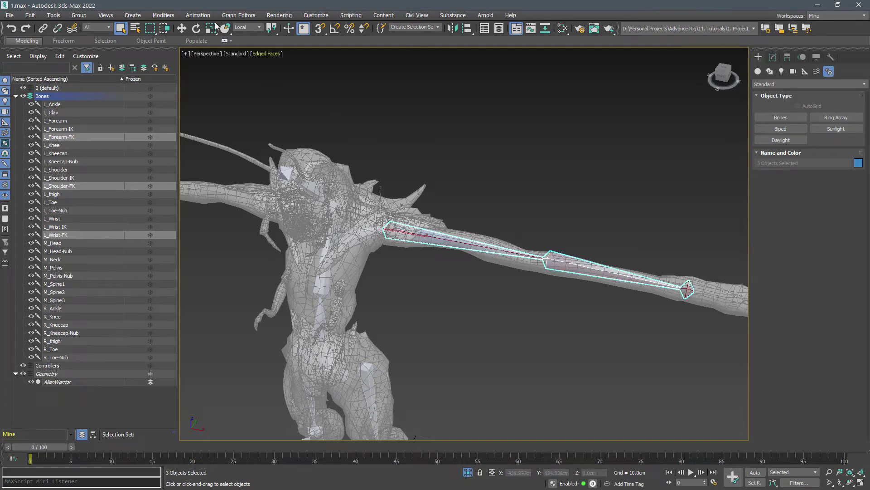
Set the width and height of the three FK arm bones to 3 in Bone Tools
left_click(198, 15)
left_click(214, 229)
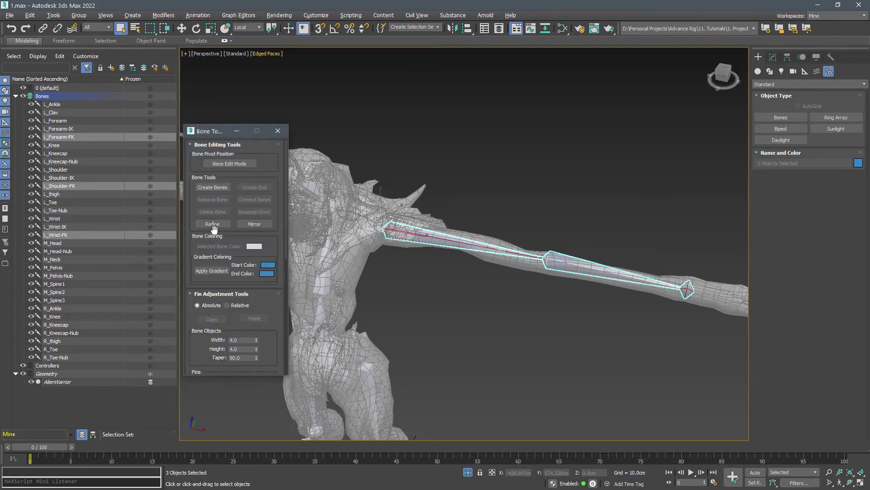
left_click_drag(204, 340, 214, 303)
type("3")
key("Tab")
type("3")
key("Return")
Select L_Wrist-IK, L_Shoulder-IK and L_Forearm-IK and set their bone width and height to 2
left_click(67, 227)
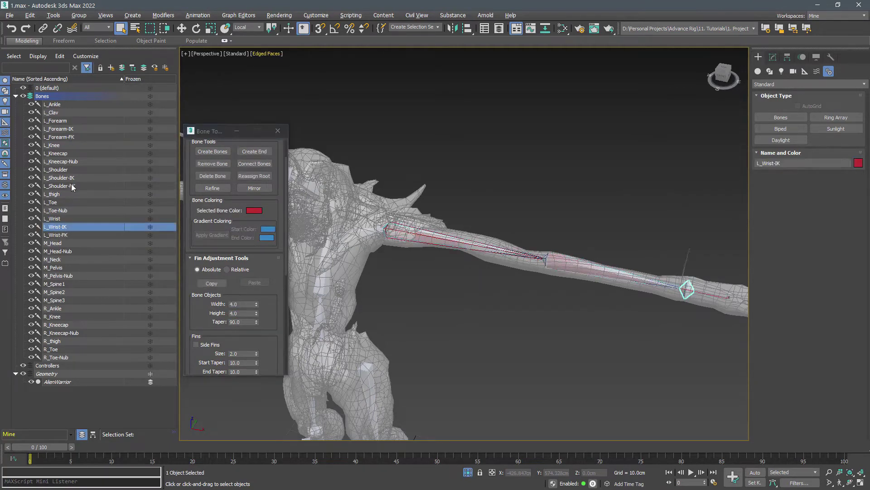
left_click(72, 178, "ctrl")
left_click(58, 128, "ctrl")
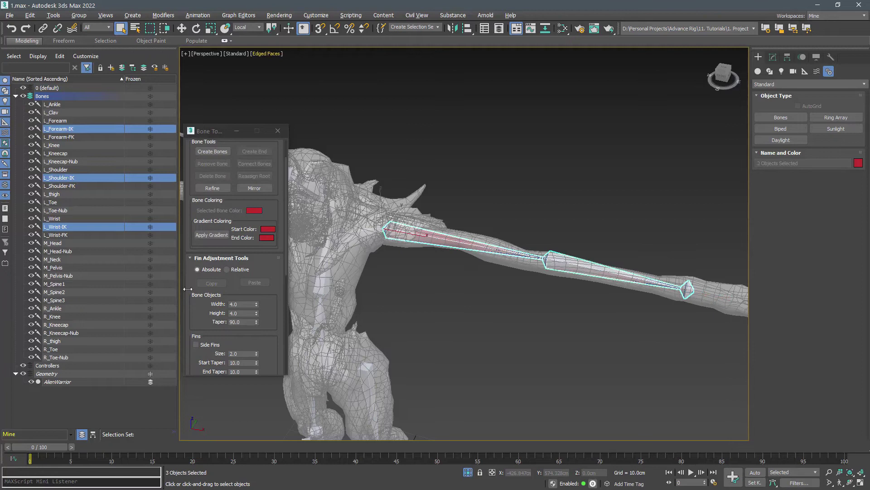
double_click(242, 304)
type("2")
key("Tab")
type("2")
key("Return")
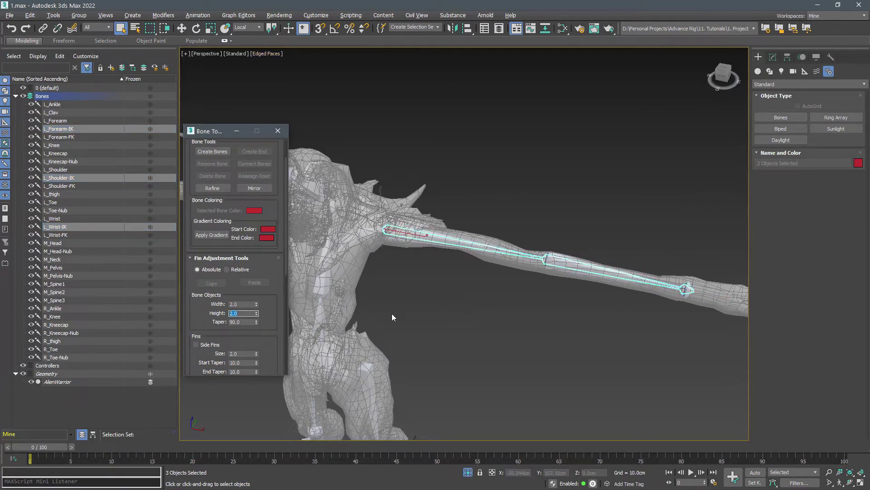
Hide the Geometry layer and compare the sizes of the three overlapping shoulder bones in the Top view
key("t")
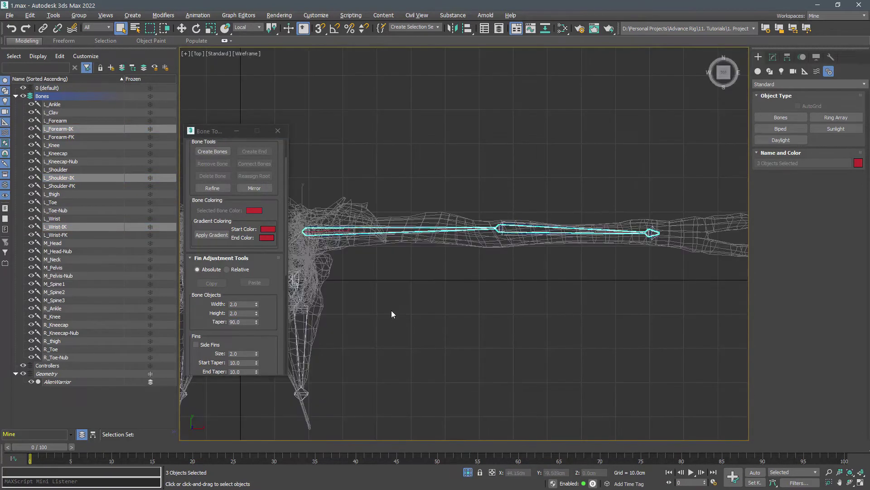
left_click(23, 373)
left_click(363, 268)
middle_click_drag(363, 268, 395, 249)
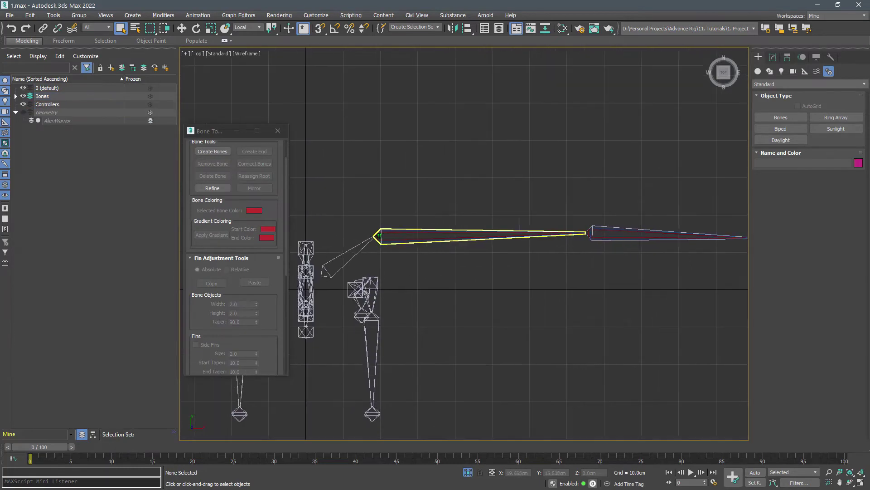
scroll(380, 236, "up", 10)
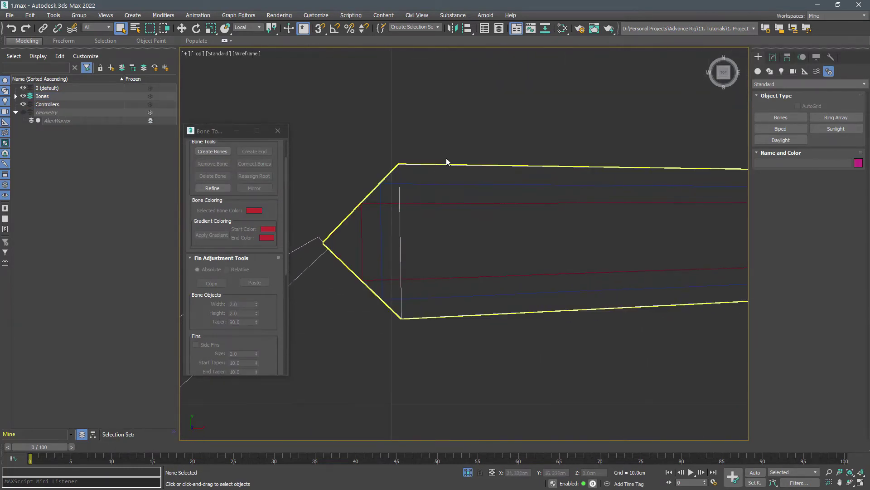
left_click_drag(462, 141, 443, 324)
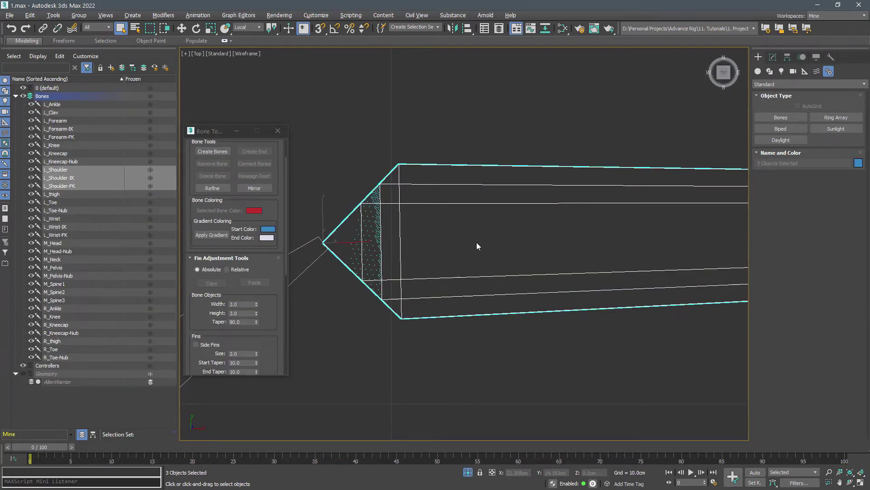
left_click(477, 242)
Replace the L_Wrist-IK bone with a new end bone on L_Forearm-IK and give it the name L_Wrist-IK
middle_click_drag(477, 242, 508, 239)
scroll(371, 309, "down", 7)
middle_click_drag(510, 329, 262, 349)
middle_click_drag(605, 348, 287, 332)
middle_click_drag(649, 344, 401, 326)
scroll(473, 282, "up", 7)
scroll(457, 255, "up", 2)
left_click(471, 249)
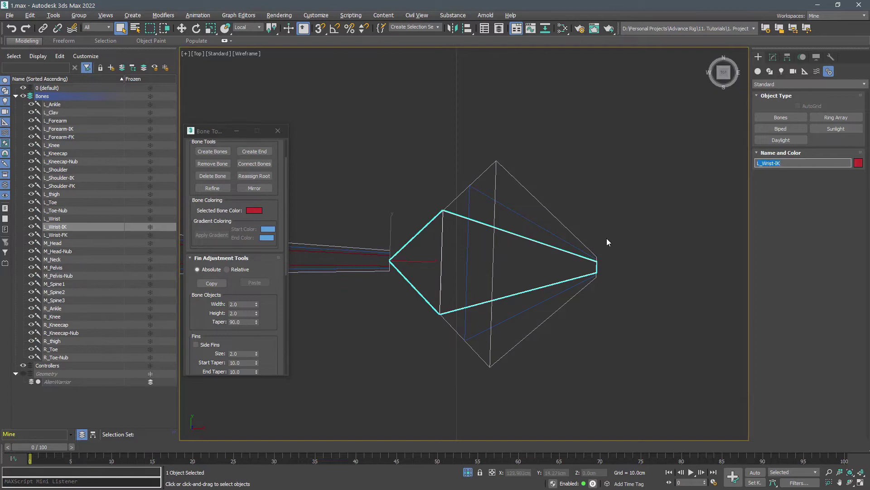
left_click(254, 151)
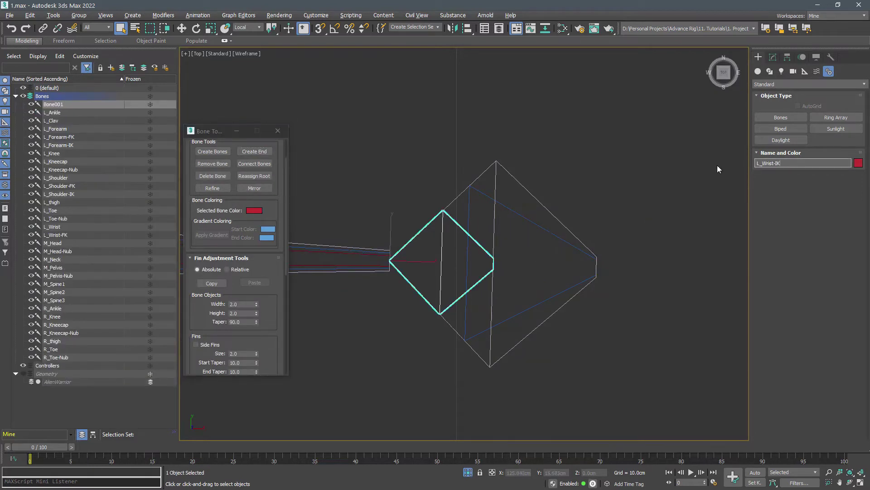
Delete the L_Wrist-FK bone, create a new end bone on L_Forearm-FK and give it the copied name L_Wrist-FK
left_click(561, 238)
left_click(794, 164)
key("ctrl+c")
key("Delete")
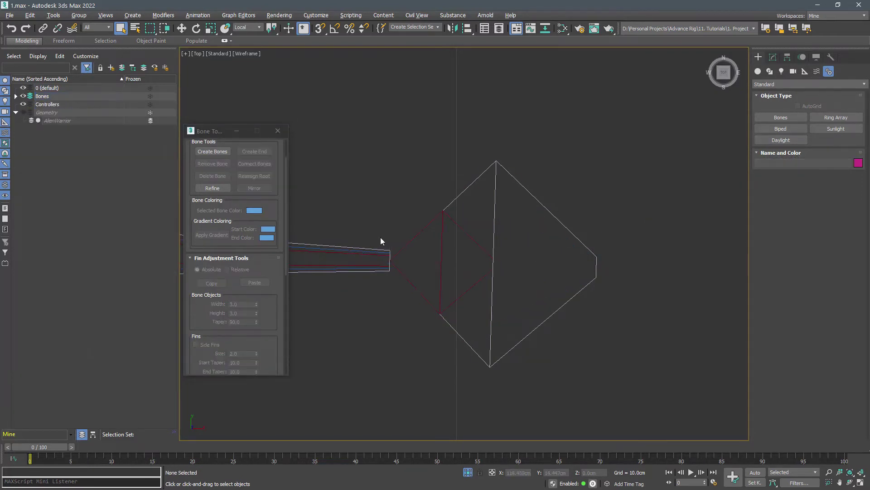
left_click(384, 247)
left_click(247, 151)
left_click(795, 166)
key("ctrl+v")
left_click(659, 194)
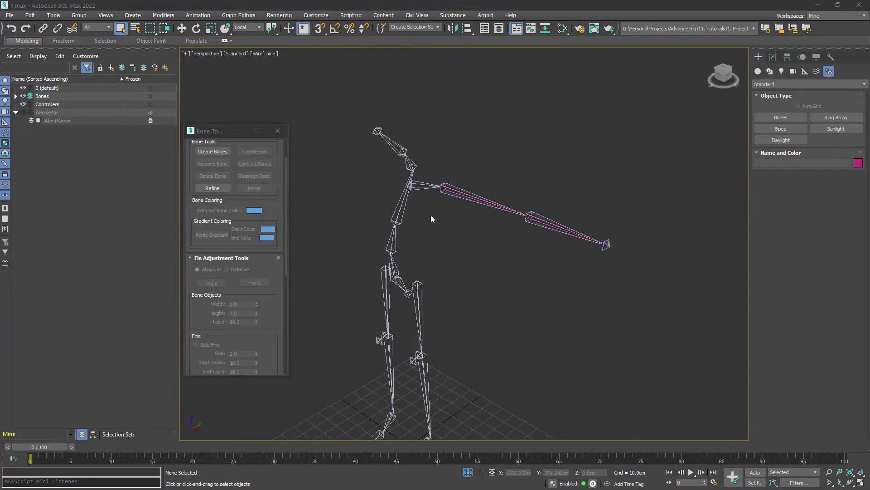
Select the whole arm hierarchy from L_Clav and mirror its bones across the X axis, flipping the Y bone axis
double_click(421, 191)
left_click_drag(279, 161, 276, 273)
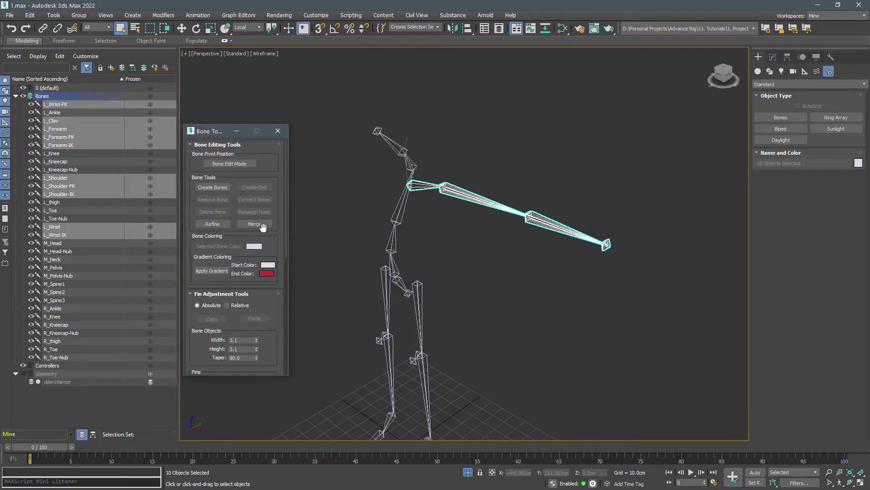
left_click(261, 226)
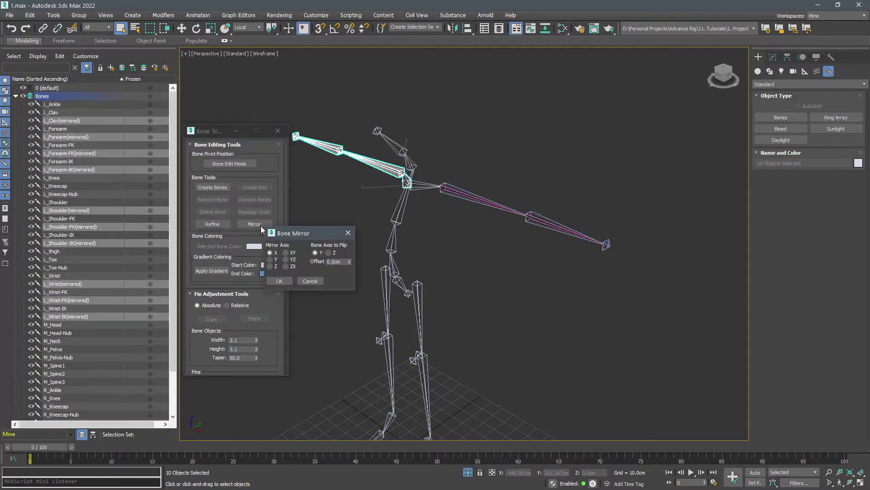
left_click(279, 281)
Move the mirrored clavicle bone to X -4.071 cm using the View coordinate system
scroll(401, 183, "up", 6)
left_click(418, 235)
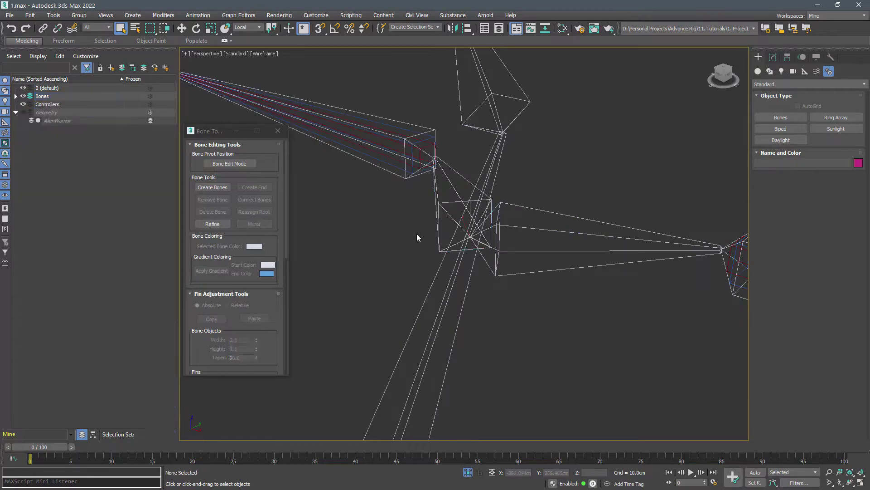
key("w")
left_click(443, 213)
left_click(249, 27)
left_click(254, 36)
left_click(524, 472)
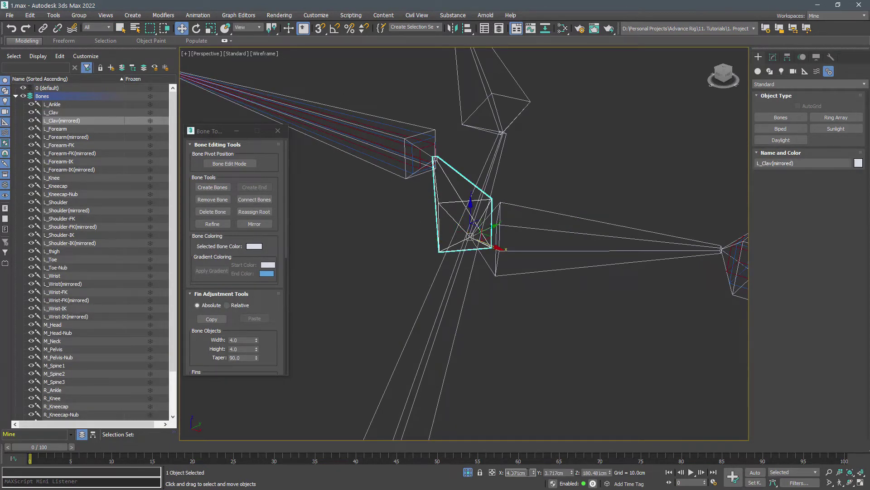
key("Return")
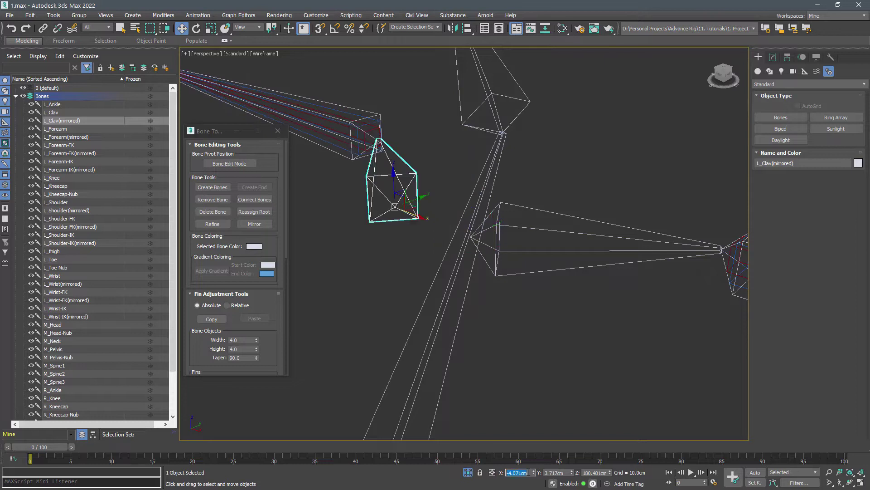
scroll(455, 195, "down", 6)
middle_click_drag(429, 200, 500, 238, "alt")
left_click(500, 238)
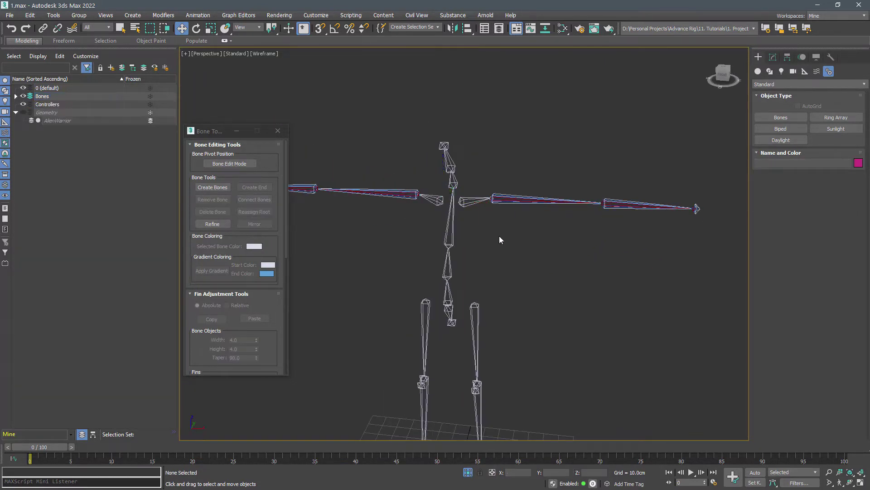
Link both clavicle bones to the upper spine bone
left_click(433, 200)
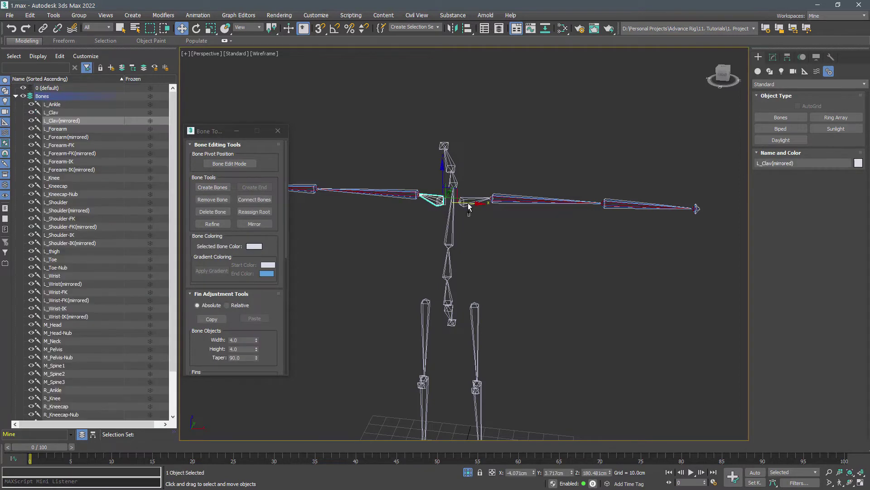
left_click(472, 203, "ctrl")
left_click(43, 28)
left_click_drag(436, 204, 450, 226)
Clone the left upper arm bone L_Shoulder and the forearm bone L_Forearm, each as a copy
mouse_move(547, 222)
middle_mouse_down("alt")
mouse_move(451, 255)
mouse_move(451, 237)
middle_mouse_up("alt")
left_click(451, 236)
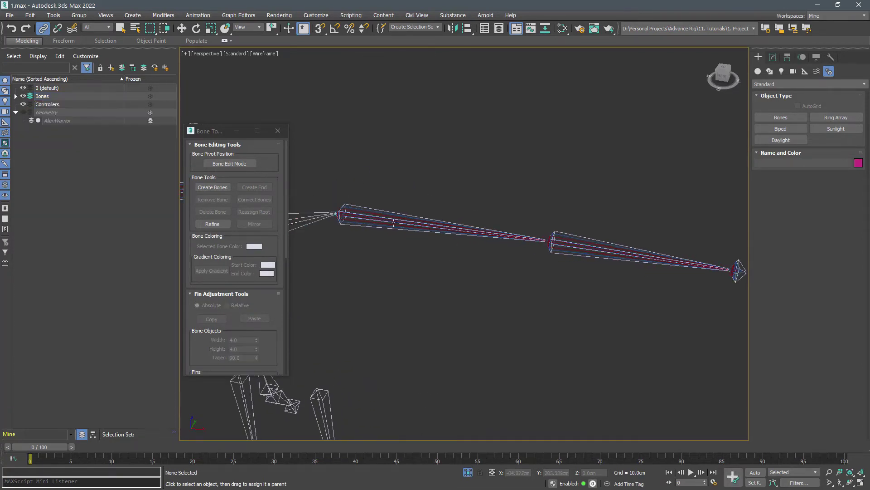
left_click(375, 209)
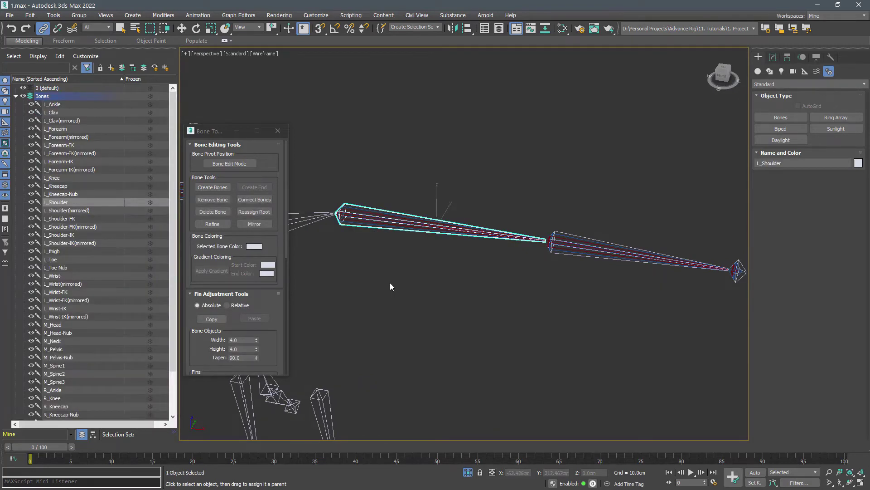
key("ctrl+v")
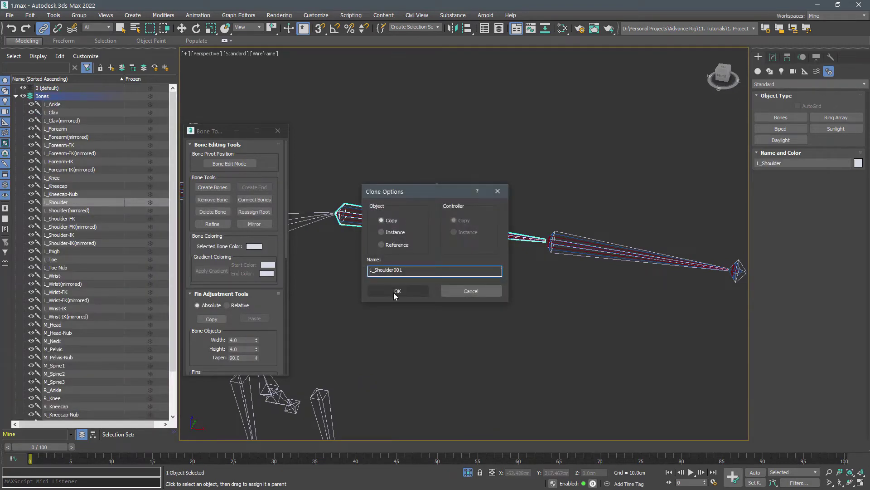
left_click(397, 291)
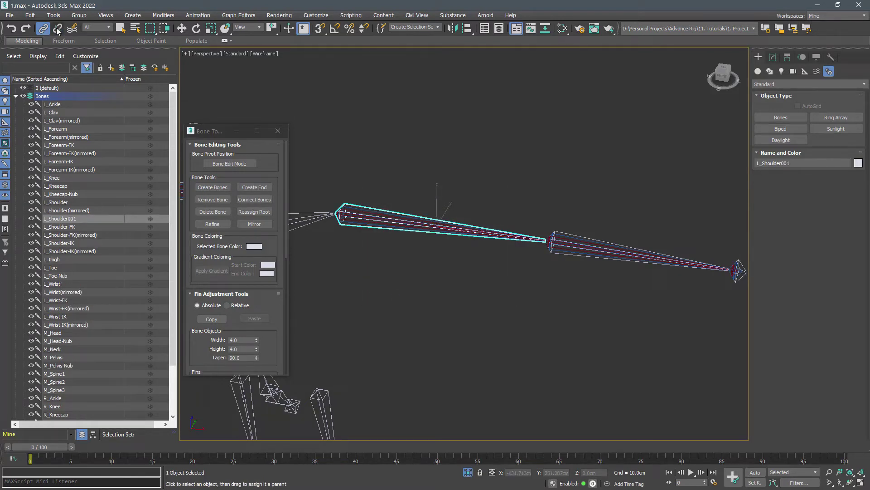
left_click(567, 232)
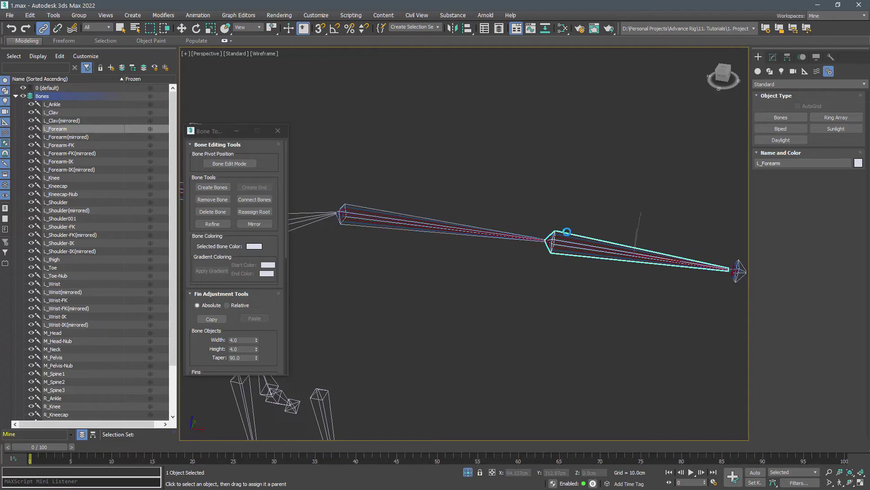
key("ctrl+v")
left_click(399, 290)
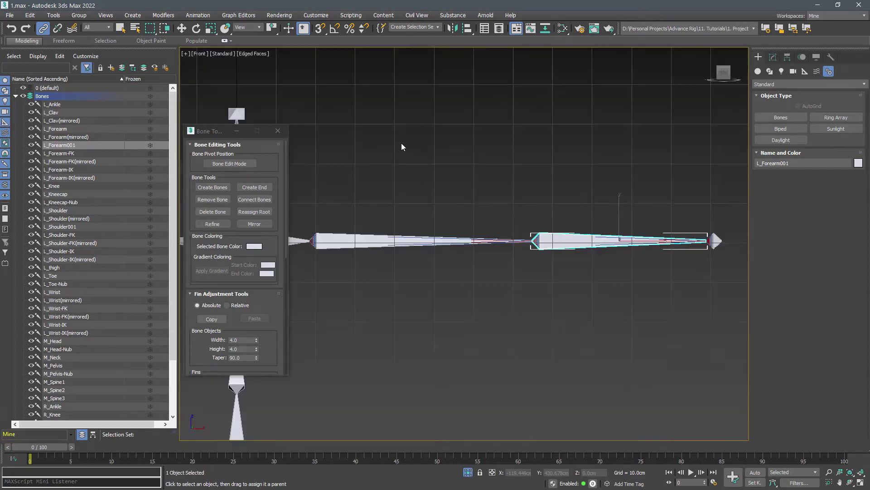
In the front view, create a box about 44.67 x 7.4 x 1.43 cm above the left forearm bone with 3 width segments
key("f")
left_click(758, 72)
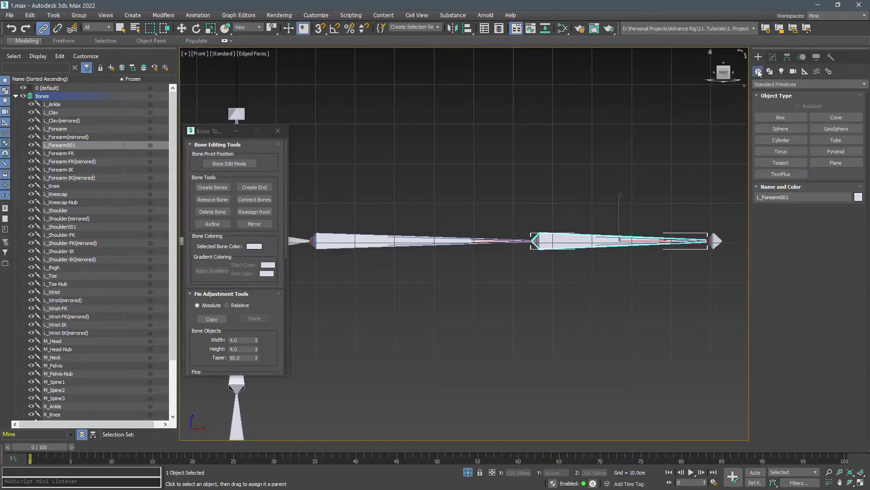
left_click(780, 117)
scroll(711, 198, "up", 3)
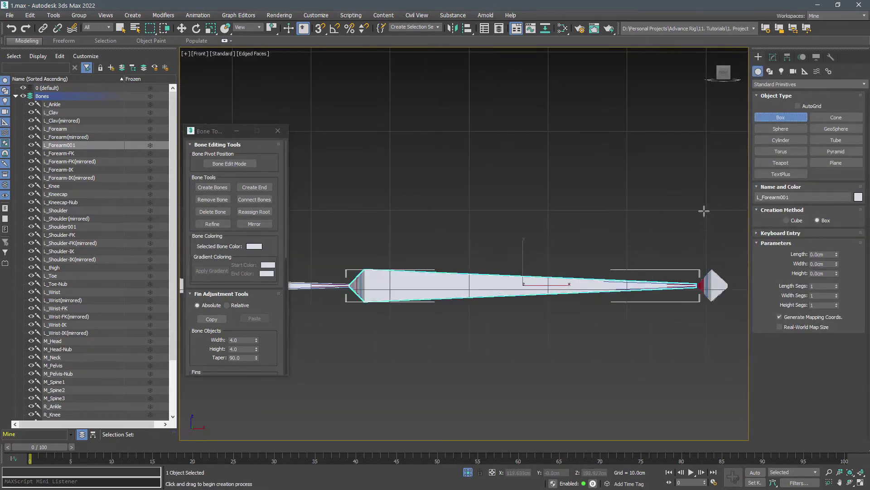
left_click_drag(704, 210, 349, 268)
left_click(349, 255)
key("F4")
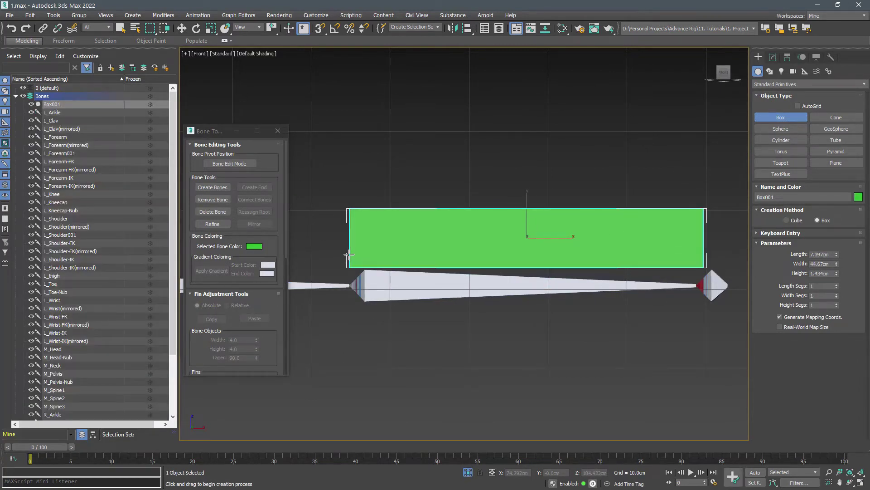
key("F4")
left_click(836, 293)
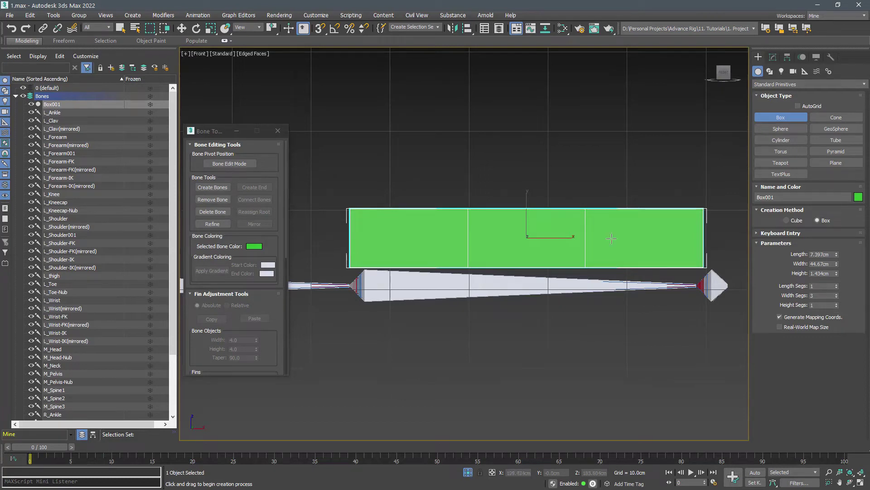
Copy the box over the upper arm bone, setting the copy's width to about 54.05 cm and its width segments to 2
key("w")
scroll(606, 236, "down", 4)
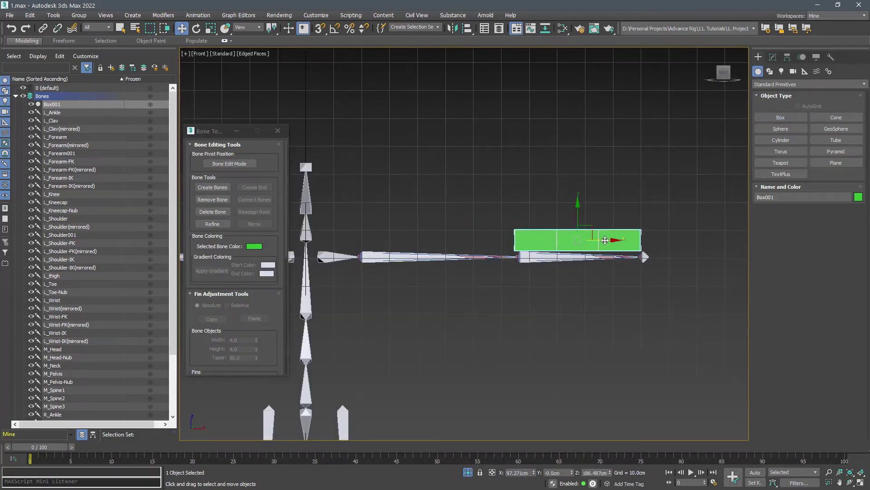
left_click_drag(605, 240, 466, 257, "shift")
key("Return")
left_click(773, 57)
left_click_drag(837, 201, 838, 189)
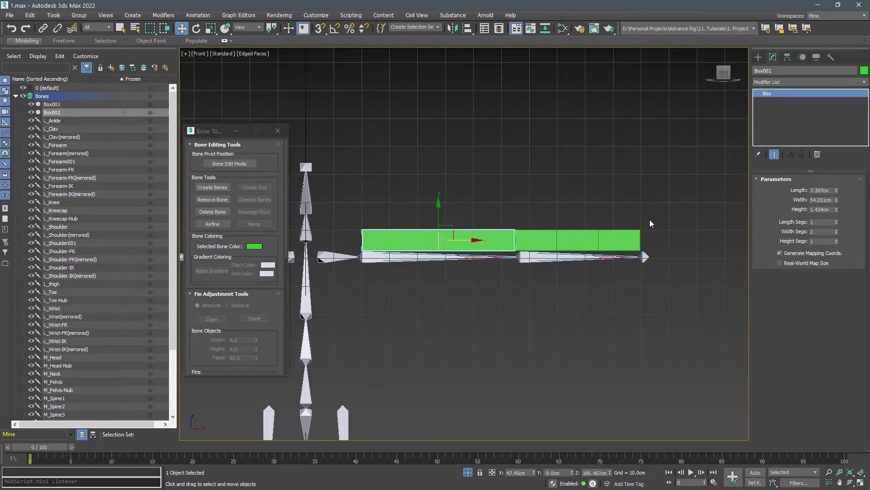
Isolate L_Forearm001, L_Shoulder001 and both boxes
left_click(63, 161)
left_click(70, 244, "ctrl")
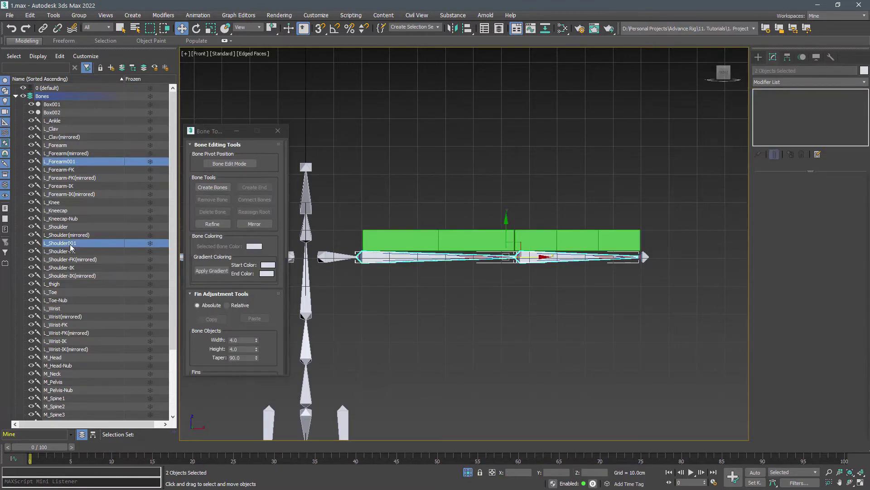
left_click_drag(495, 244, 495, 245, "ctrl")
key("alt+q")
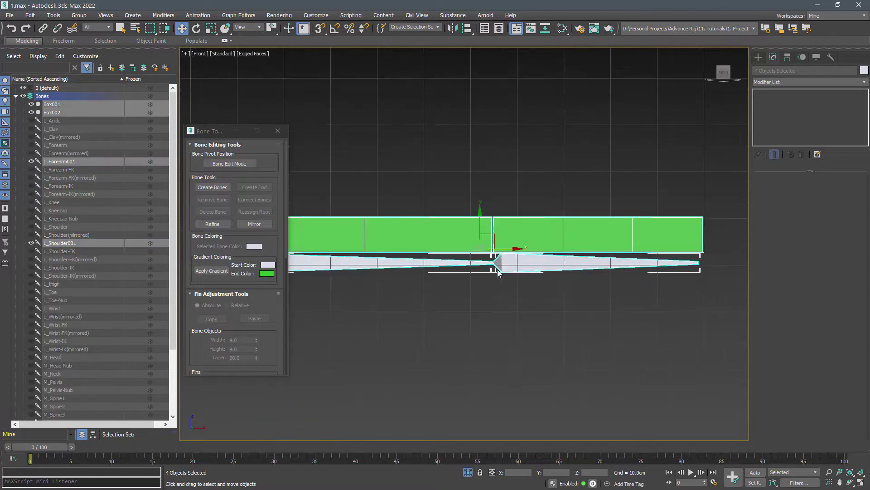
Lower both boxes about 6.2 cm to the height of the arm bones and place them just behind the bones
middle_click_drag(482, 295, 533, 298)
left_click(491, 198)
left_click_drag(491, 198, 531, 236)
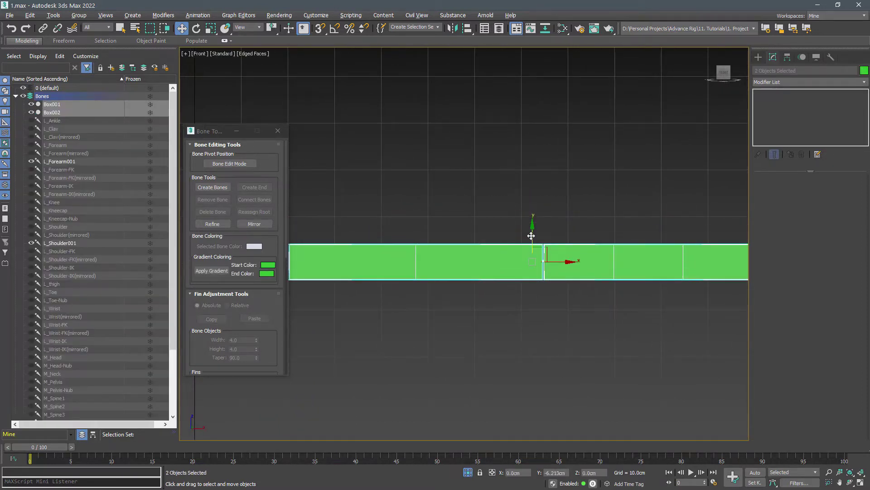
middle_click_drag(533, 227, 559, 252, "alt")
key("f")
key("z")
left_click(532, 311)
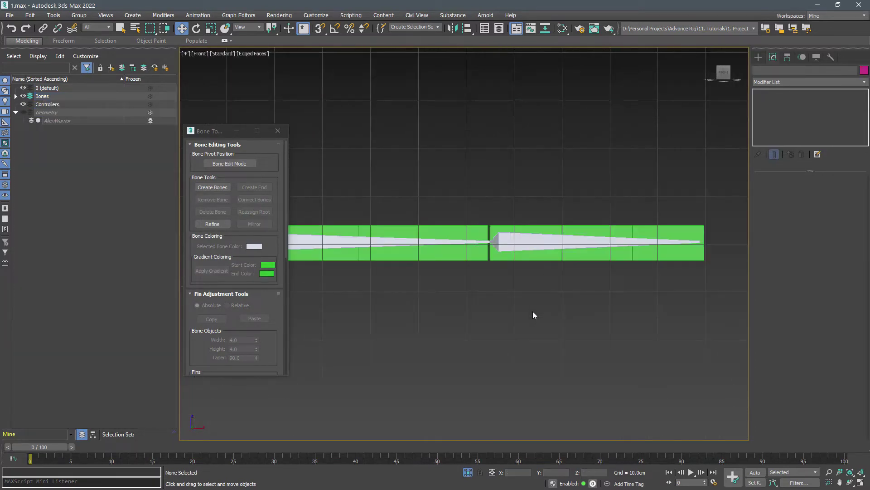
Set the copied forearm and upper arm bones to width 5, height 5 and taper 0
left_click(548, 243)
scroll(272, 311, "down", 1)
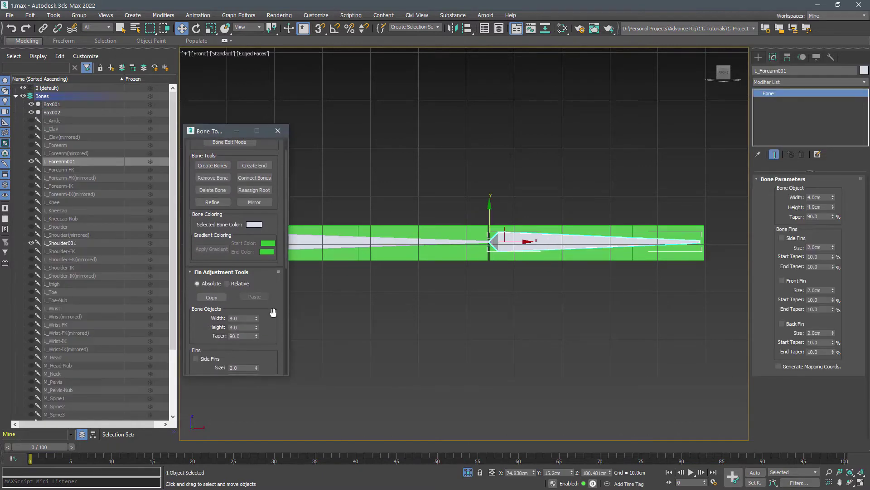
right_click(257, 336)
double_click(243, 318)
type("5")
key("Return")
double_click(242, 328)
left_click(323, 241)
double_click(244, 327)
type("5")
double_click(247, 336)
type("0")
key("Return")
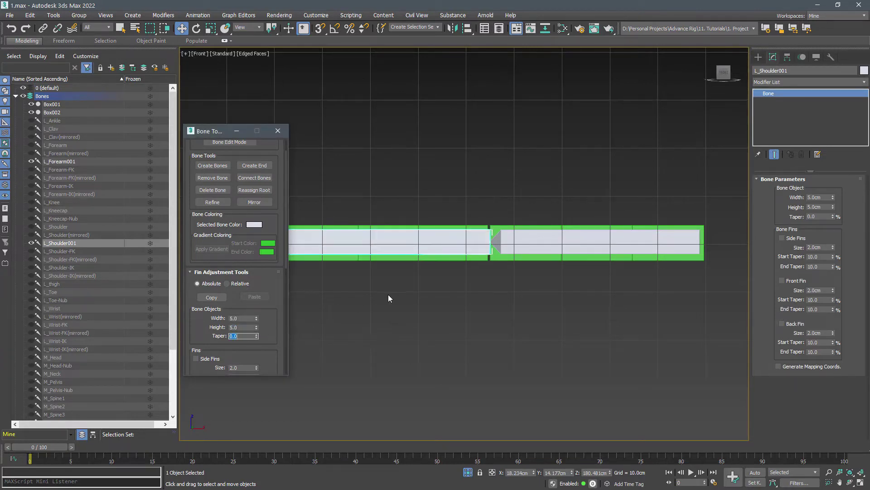
Refine the copied upper arm bone at the middle segment line of its guide box
middle_click_drag(401, 298, 461, 306)
key("F3")
key("g")
scroll(416, 246, "up", 3)
scroll(417, 249, "up", 5)
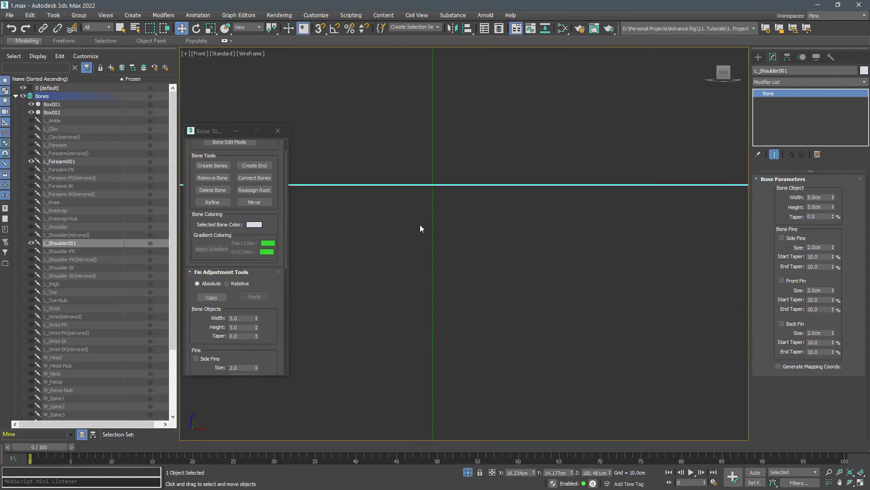
left_click(213, 202)
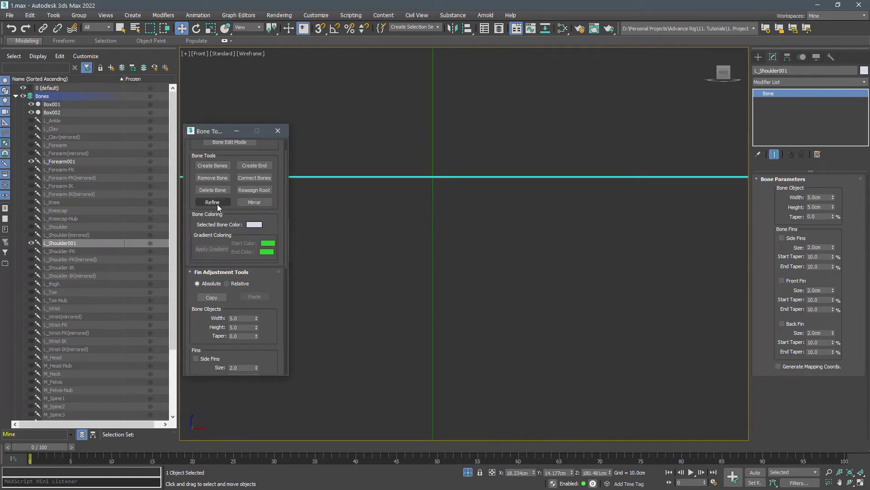
left_click(433, 176)
Refine the copied forearm bone at the guide box's first segment line, nearest the elbow
scroll(421, 175, "down", 5)
scroll(416, 172, "down", 5)
middle_click_drag(561, 178, 448, 196)
scroll(389, 191, "up", 6)
scroll(453, 194, "up", 5)
scroll(458, 208, "up", 3)
middle_click_drag(458, 227, 451, 196)
left_click(452, 197)
scroll(433, 186, "down", 5)
scroll(431, 186, "down", 8)
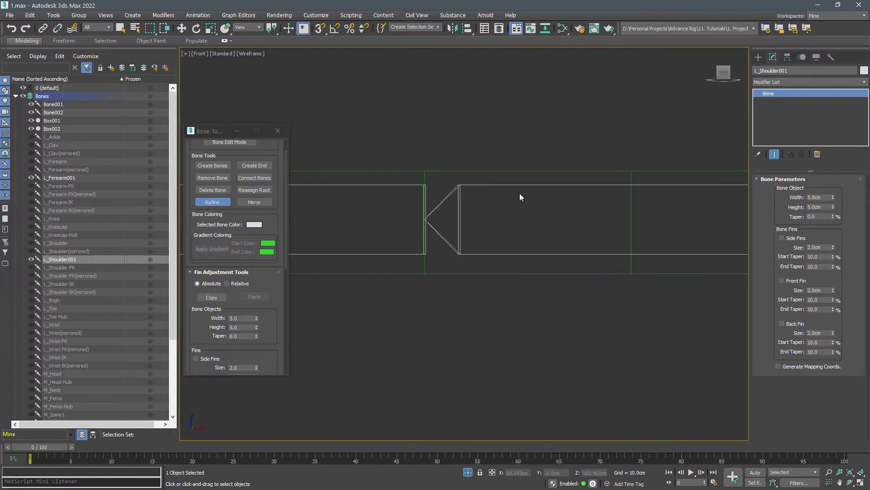
Refine the copied forearm bone again at the guide box's second segment line, nearest the wrist, and leave the Refine tool
middle_click_drag(588, 188, 420, 199)
scroll(466, 192, "up", 4)
scroll(466, 195, "up", 3)
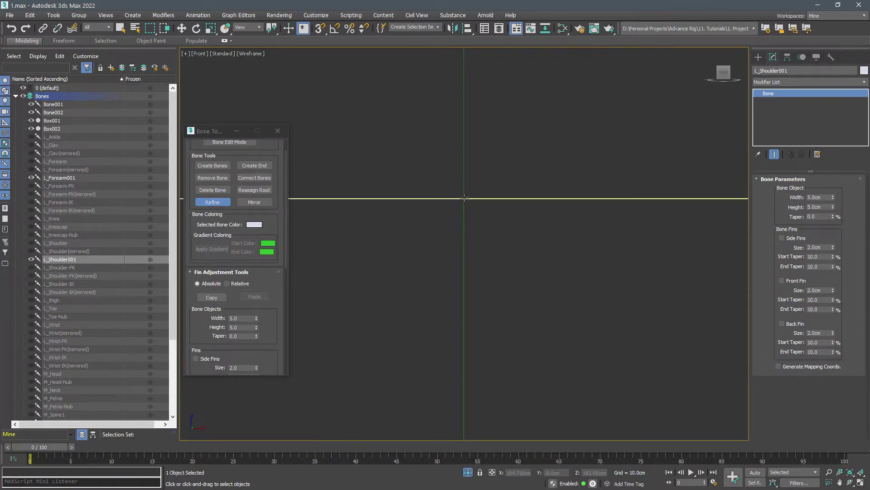
left_click(464, 197)
scroll(472, 195, "down", 5)
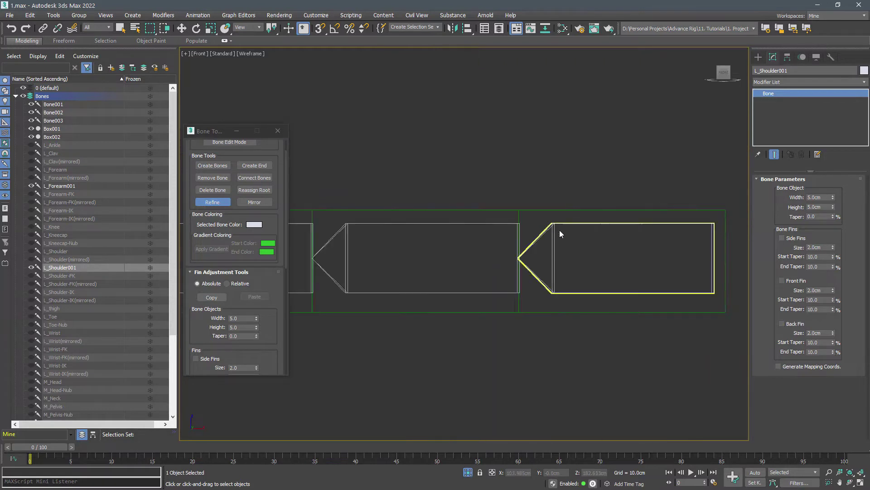
scroll(561, 233, "down", 4)
key("w")
left_click(523, 203)
Delete the forearm piece nearest the elbow and the outer half of the upper arm bone
key("p")
middle_click_drag(543, 222, 529, 254, "alt")
key("F3")
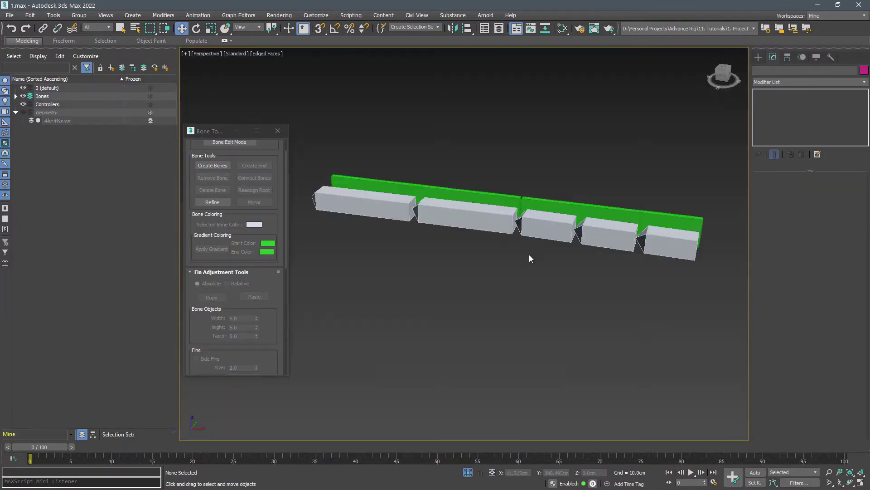
left_click(539, 233)
key("Delete")
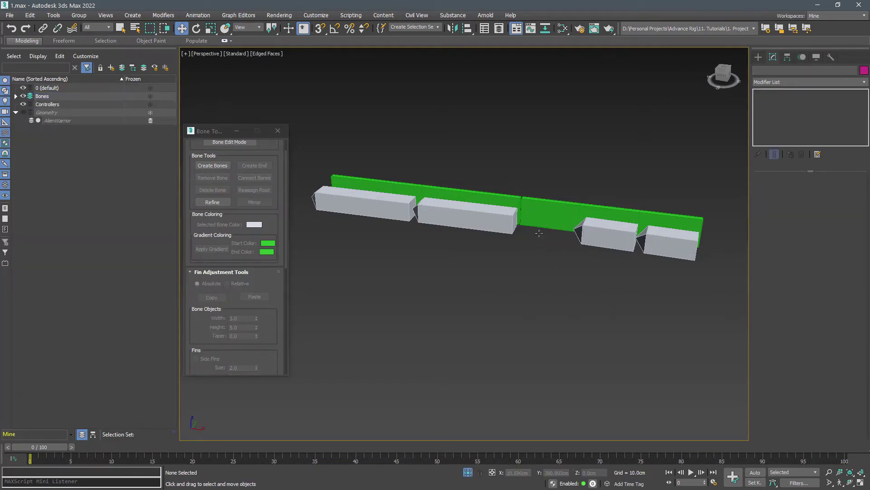
left_click(474, 225)
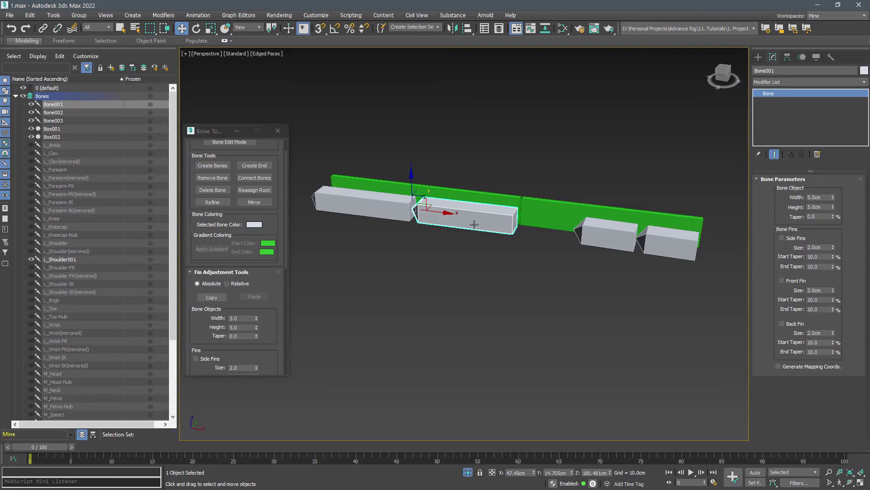
key("Delete")
Rename the forearm piece nearest the wrist L_ForearmRoll1 and the middle piece L_ForearmRoll2
left_click(663, 240)
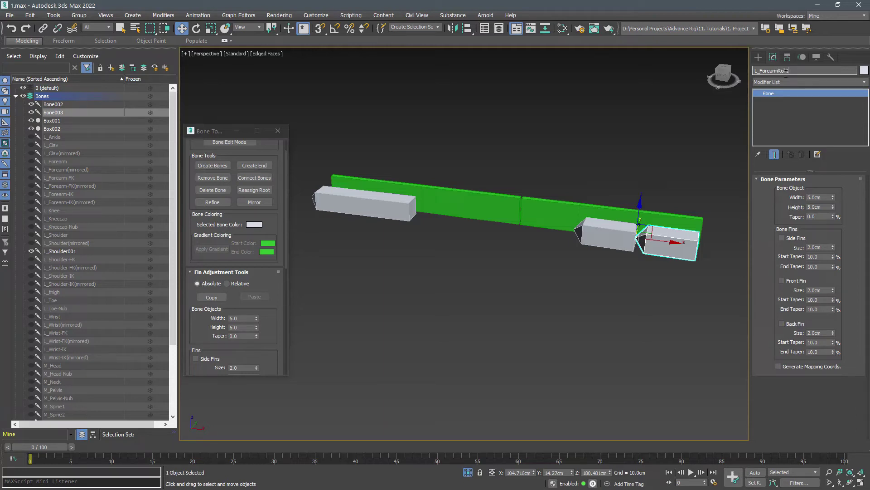
left_click(620, 239)
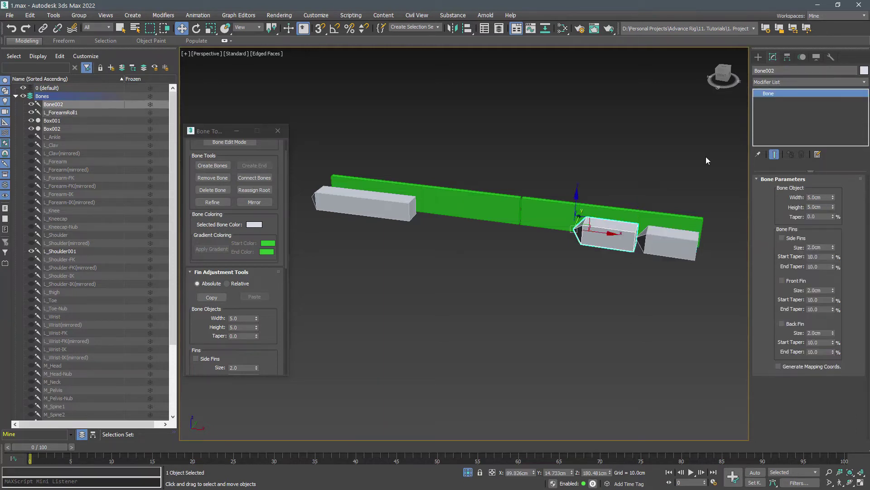
left_click(789, 71)
type("L_ForearmRoll1")
key("BackSpace")
type("2")
key("Return")
Rename the remaining upper arm piece L_ShoulderRoll
left_click(407, 200)
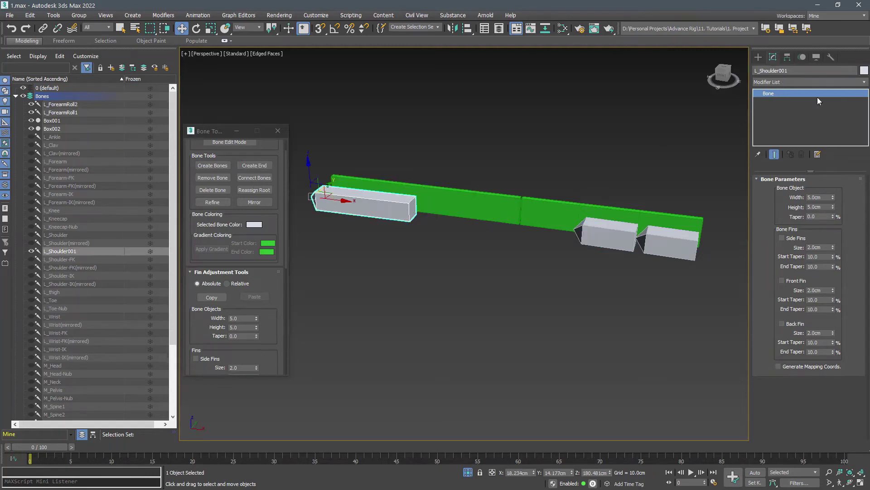
left_click(815, 72)
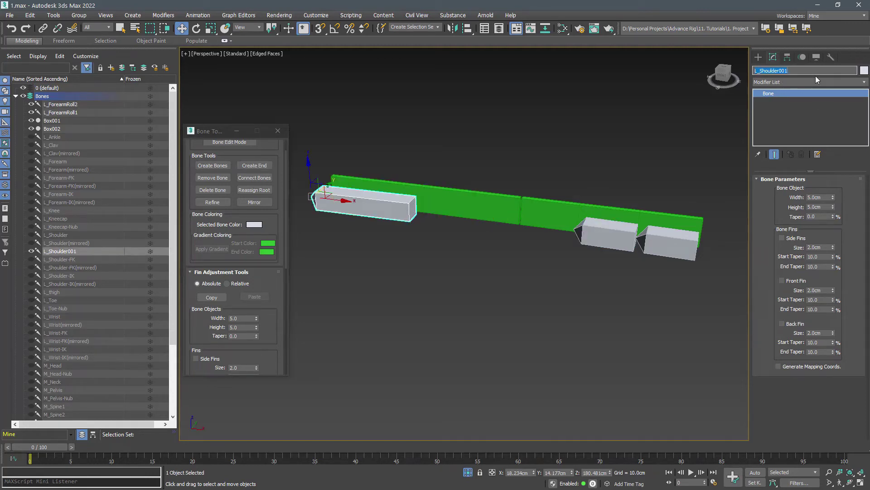
key("End")
key("BackSpace")
key("BackSpace")
key("BackSpace")
type("Roll")
key("Return")
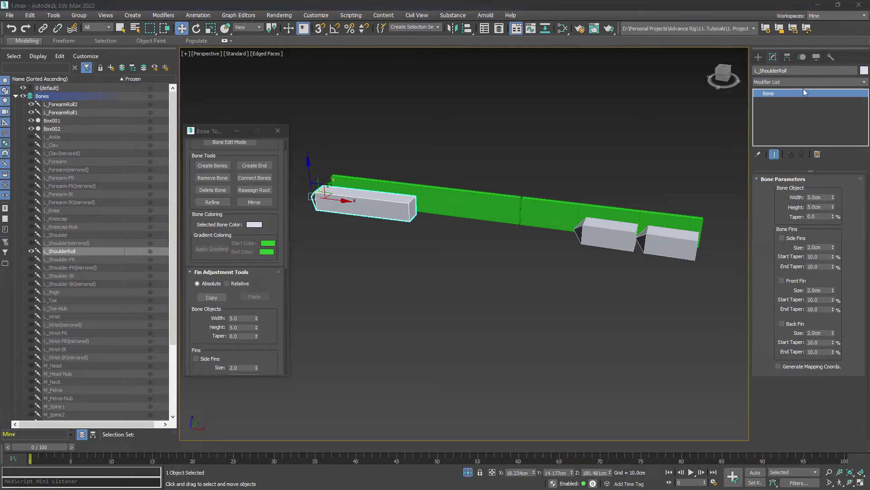
Mirror both guide boxes across the X axis as copies, using the working pivot
left_click(515, 212)
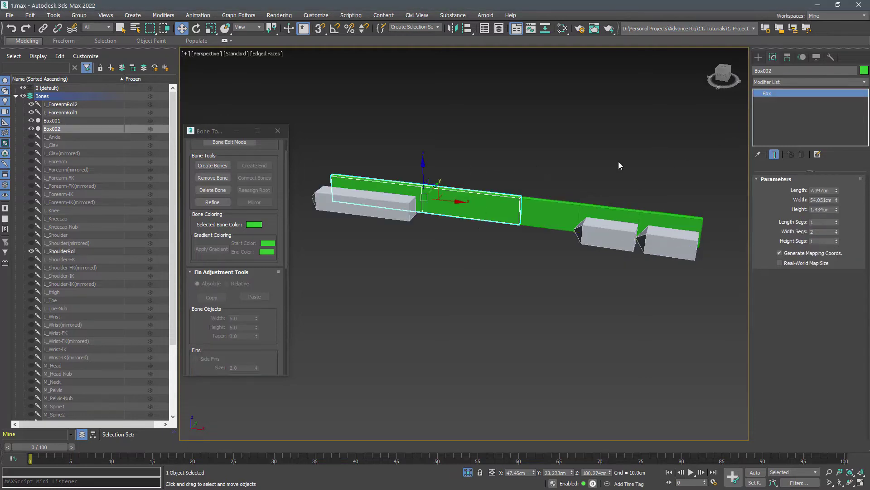
scroll(617, 166, "down", 5)
left_click(787, 58)
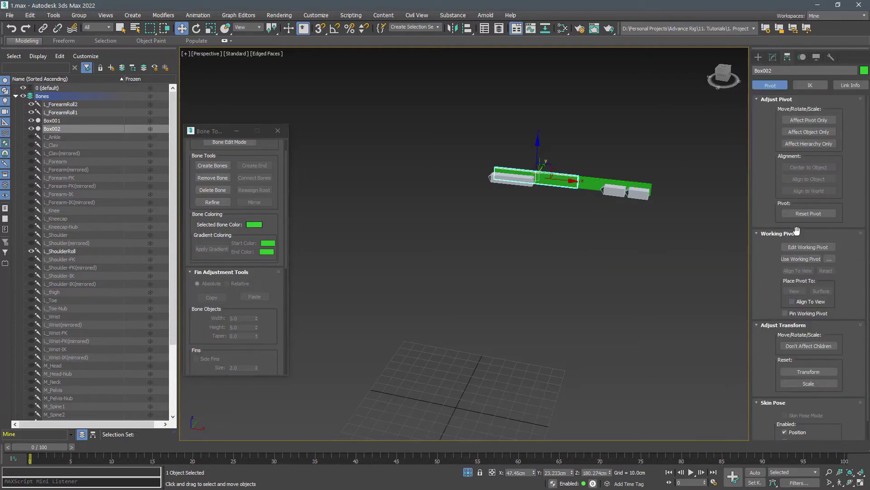
left_click(802, 259)
left_click(772, 57)
left_click(452, 28)
left_click(414, 274)
left_click(399, 335)
left_click(452, 28)
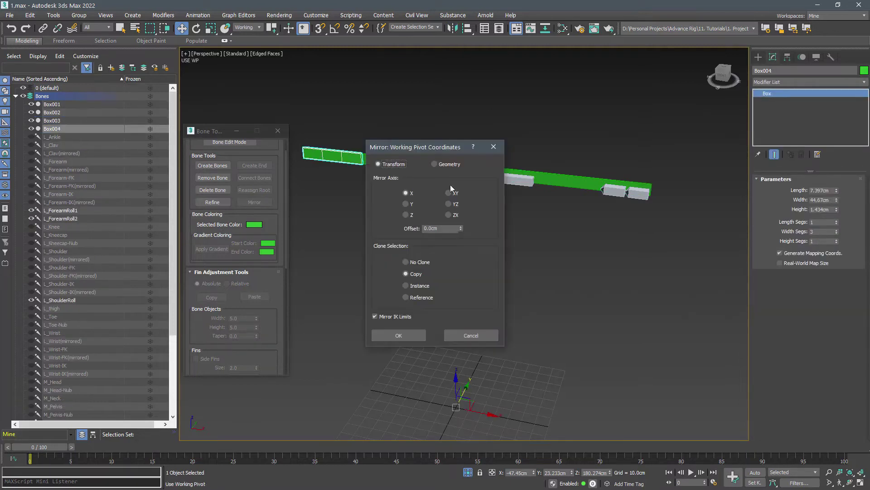
left_click(405, 261)
left_click(399, 335)
Unhide all objects and isolate the guide boxes and roll bones together with the mirrored shoulder and forearm bones
left_click(440, 290)
key("ctrl+a")
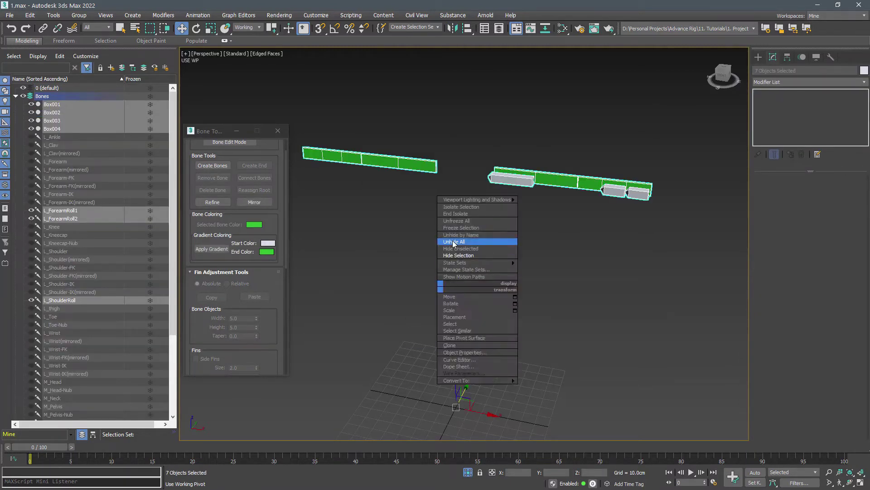
key("alt+q")
left_click(412, 171, "ctrl")
left_click(346, 162, "ctrl")
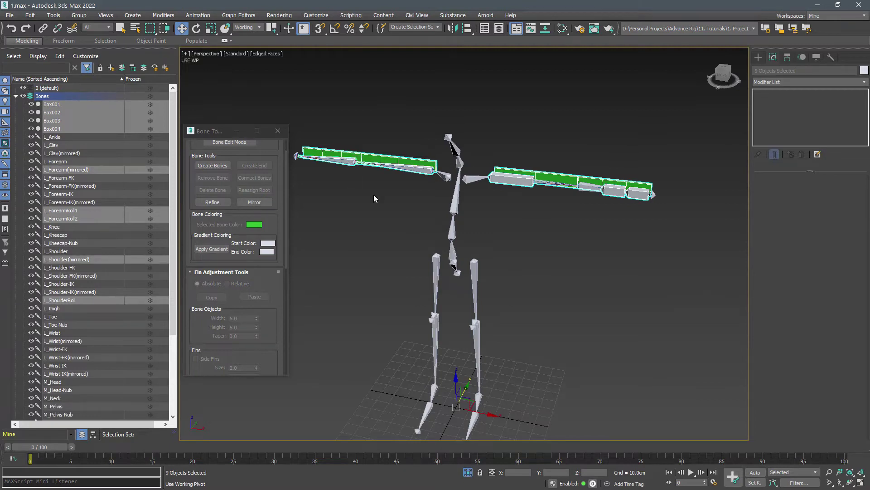
key("alt+q")
Clone the mirrored upper arm bone as a copy with width 5, height 5 and taper 0
left_click(399, 285)
middle_click_drag(399, 285, 528, 299)
left_click(492, 236)
key("ctrl+v")
left_click(400, 291)
double_click(243, 319)
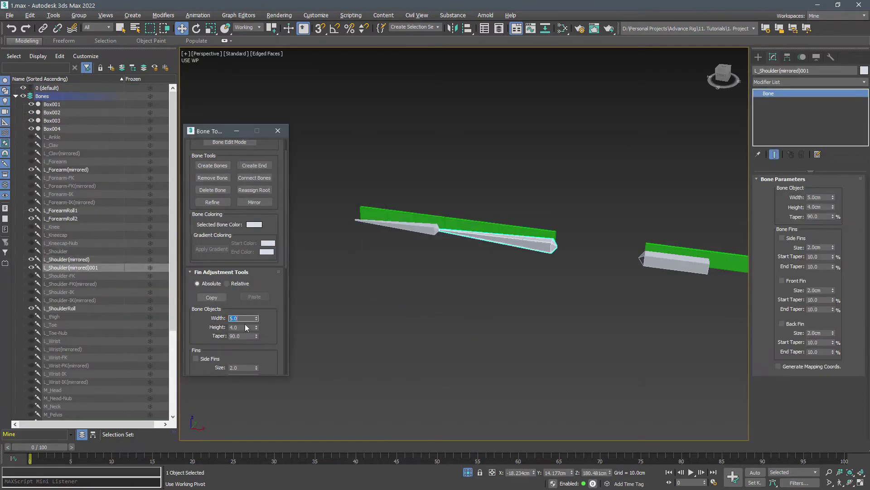
Clone the mirrored forearm bone and set the copy's width to 5, height to 5 and taper to 0
left_click(392, 224)
key("ctrl+v")
left_click(396, 290)
double_click(240, 318)
type("5")
key("Tab")
key("5")
key("Tab")
type("0")
key("Return")
Refine the copied upper arm bone into two pieces at the guide box's middle division
left_click(444, 235)
left_click(432, 234, "ctrl")
key("f")
key("z")
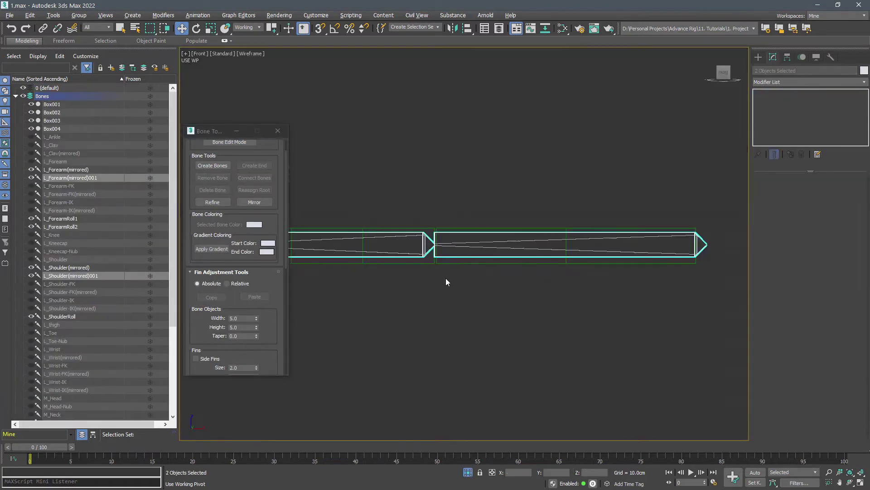
scroll(516, 230, "up", 8)
left_click(213, 202)
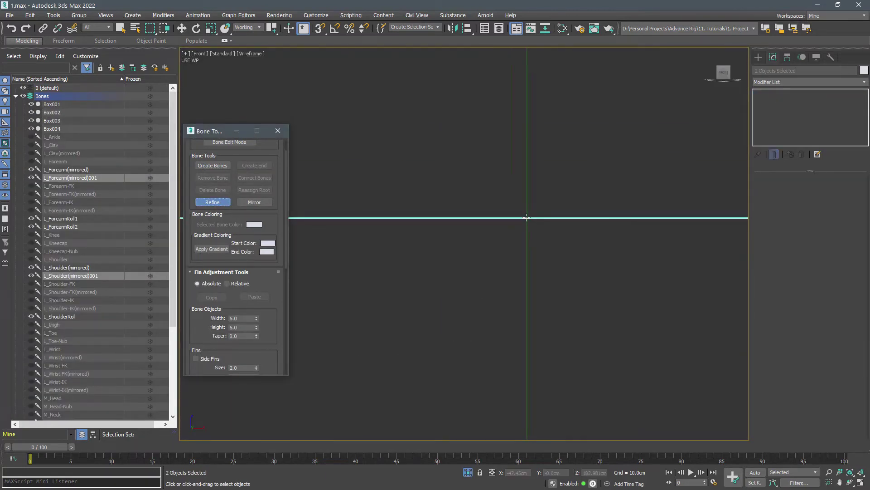
left_click(526, 219)
scroll(527, 218, "down", 8)
Refine the copied forearm bone into three pieces at the guide box's two segment divisions
scroll(519, 203, "up", 8)
left_click(450, 255)
scroll(588, 238, "down", 8)
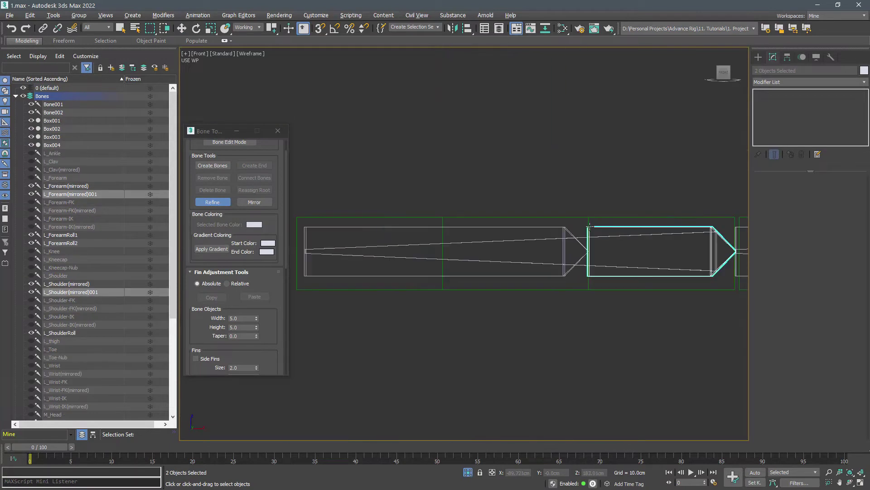
scroll(516, 230, "up", 8)
left_click(501, 235)
scroll(435, 221, "down", 8)
key("p")
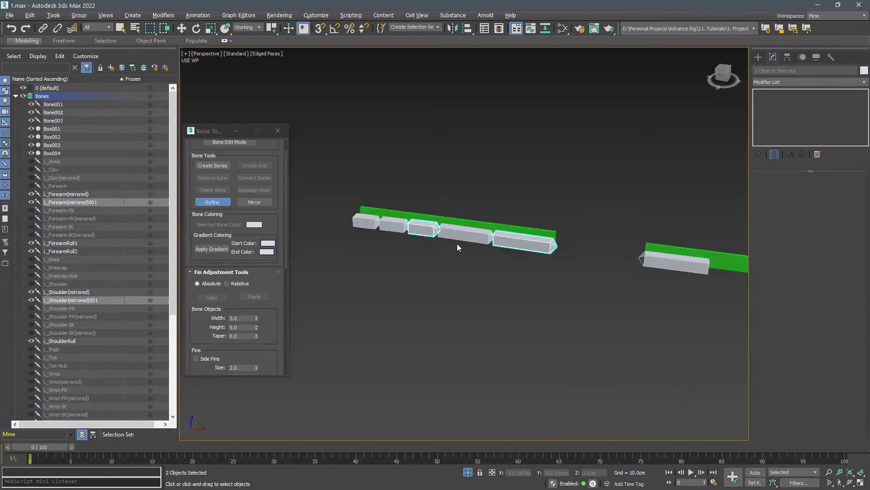
Delete the copied upper arm's outer half and the copied forearm piece nearest the elbow
key("w")
left_click(459, 236)
key("Delete")
left_click(422, 230)
key("Delete")
Rename the remaining copied upper arm piece R_ShoulderRoll, reusing the name of the opposite roll bone
left_click(653, 264)
left_click_drag(794, 71, 755, 74)
key("ctrl+c")
left_click(534, 244)
left_click_drag(814, 71, 757, 82)
key("ctrl+v")
type("R")
Rename the right forearm's middle piece R_ForearmRoll2, reusing the name of the opposite roll bone
middle_click_drag(665, 137, 605, 132)
scroll(639, 141, "down", 1)
left_click(709, 255)
key("ctrl+c")
left_click_drag(796, 71, 746, 80)
left_click(348, 209)
key("ctrl+v")
key("Home")
key("Delete")
type("R")
Rename the right forearm piece nearest the wrist R_ForearmRoll1 and deselect it
left_click(324, 206)
left_click_drag(797, 70, 759, 93)
key("ctrl+v")
key("BackSpace")
type("1")
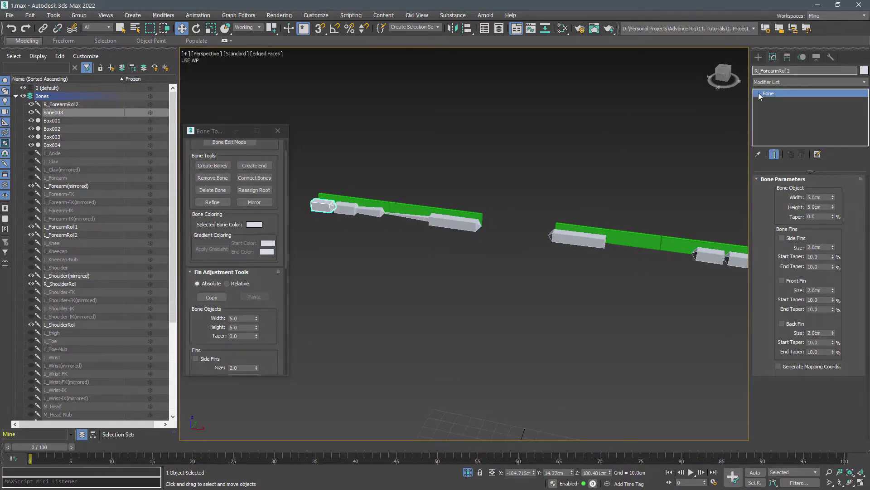
key("Return")
left_click(486, 188)
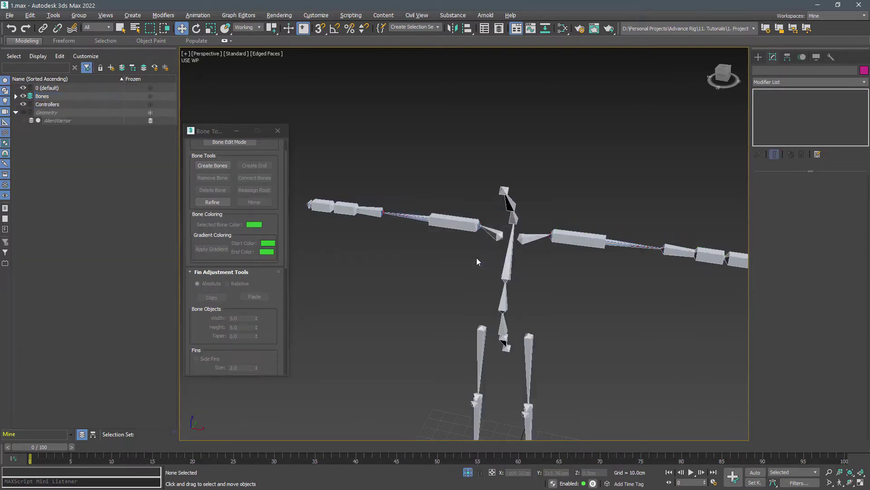
scroll(477, 258, "down", 5)
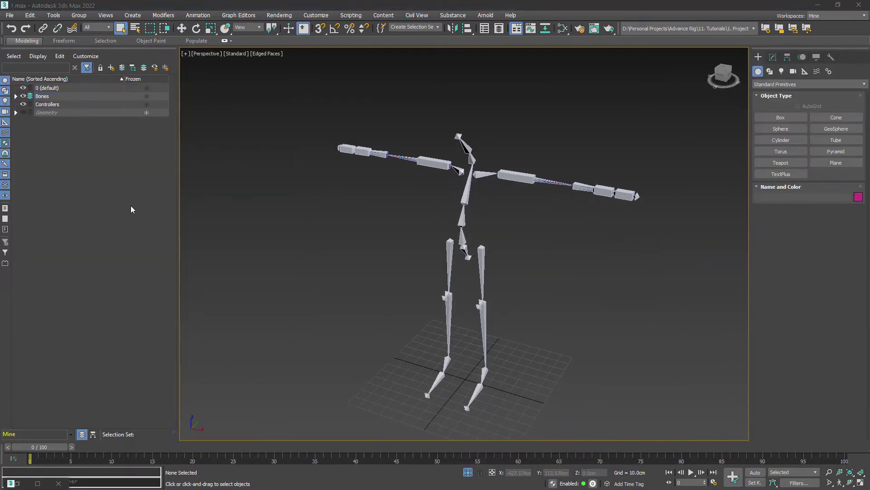
Unhide the Geometry layer and draw a hand bone with an end nub from the left wrist along the palm
left_click(15, 112)
left_click(24, 113)
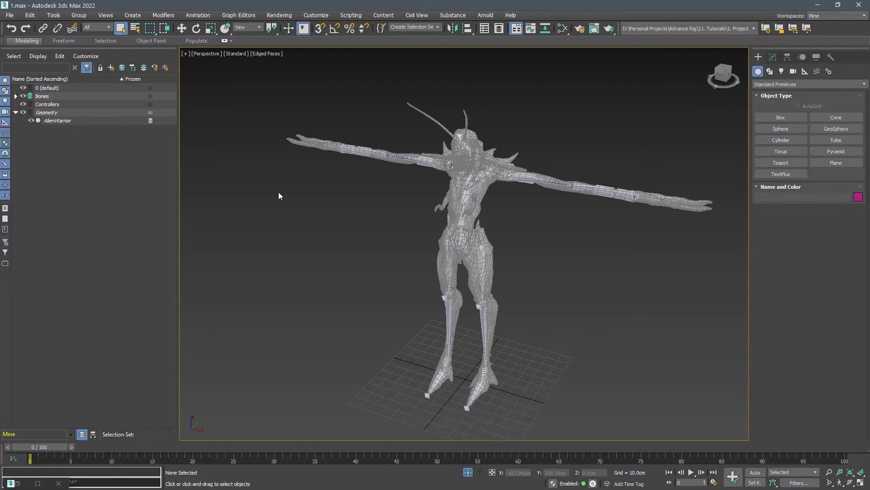
key("f")
scroll(485, 169, "down", 4)
middle_click_drag(551, 155, 318, 172)
middle_click_drag(597, 175, 346, 177)
scroll(519, 209, "up", 8)
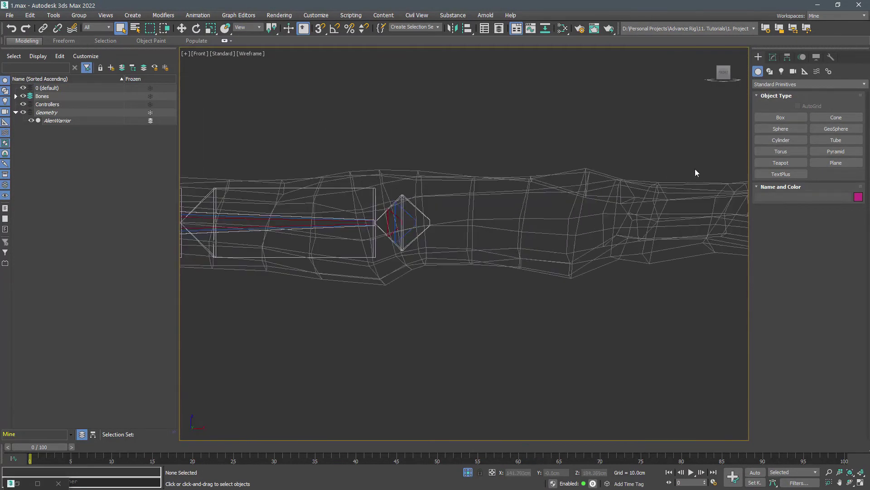
left_click(829, 71)
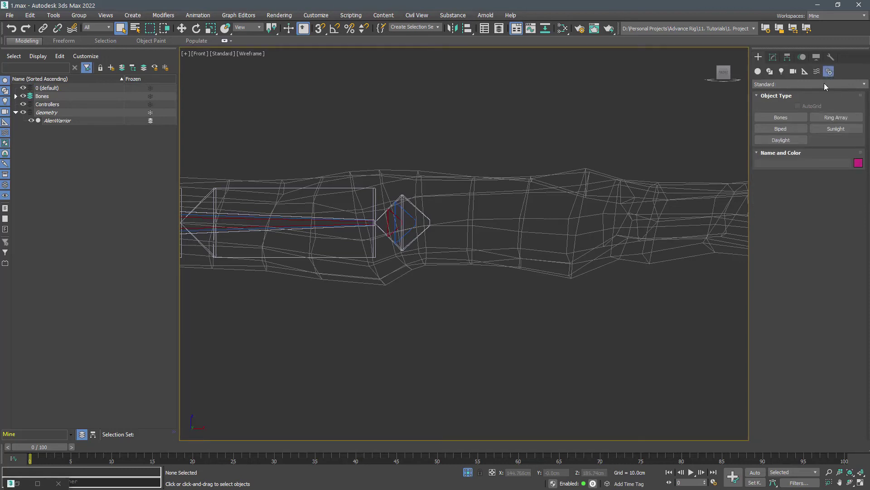
left_click(781, 120)
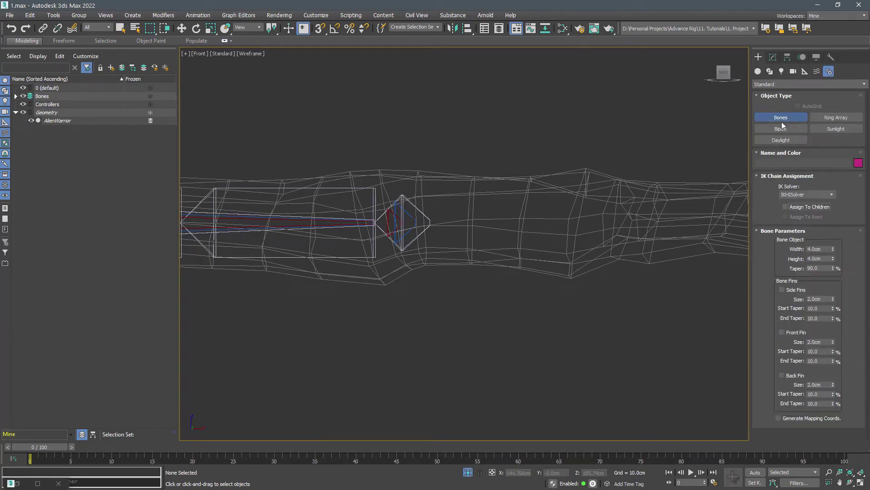
left_click(377, 177)
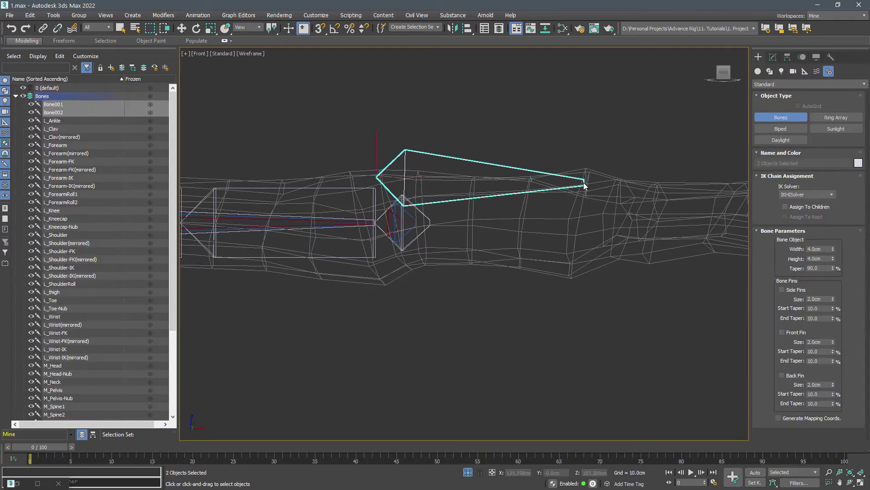
right_click(561, 184)
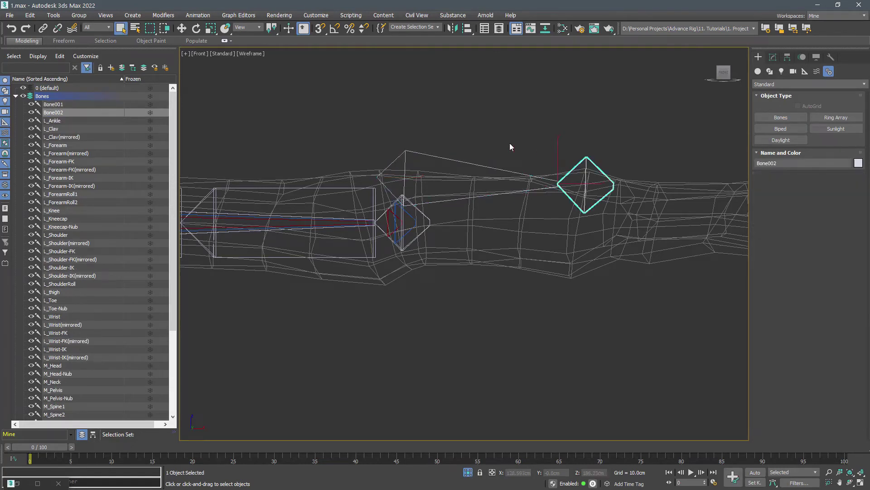
Align the new hand bone to L_Wrist in X, Y and Z position, pivot to pivot, and in X axis orientation
left_click(473, 185)
key("p")
middle_click_drag(611, 186, 485, 222)
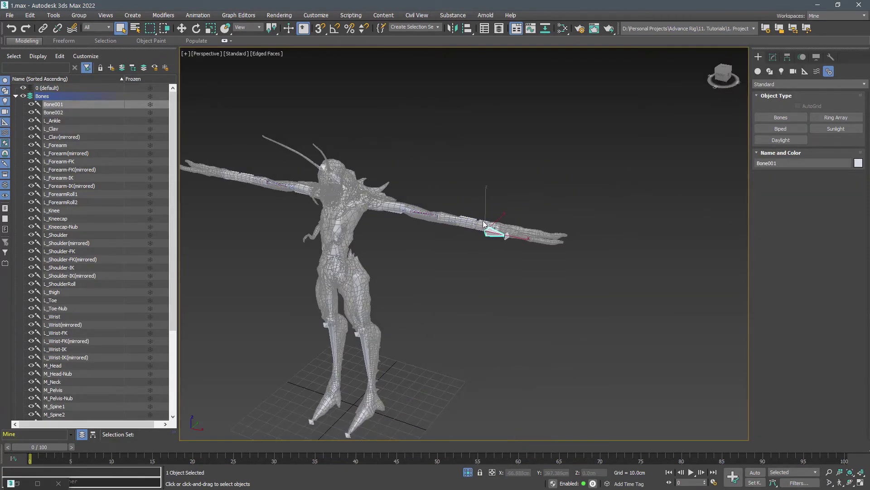
scroll(485, 222, "up", 5)
key("alt+a")
left_click(511, 257)
left_click_drag(396, 145, 273, 157)
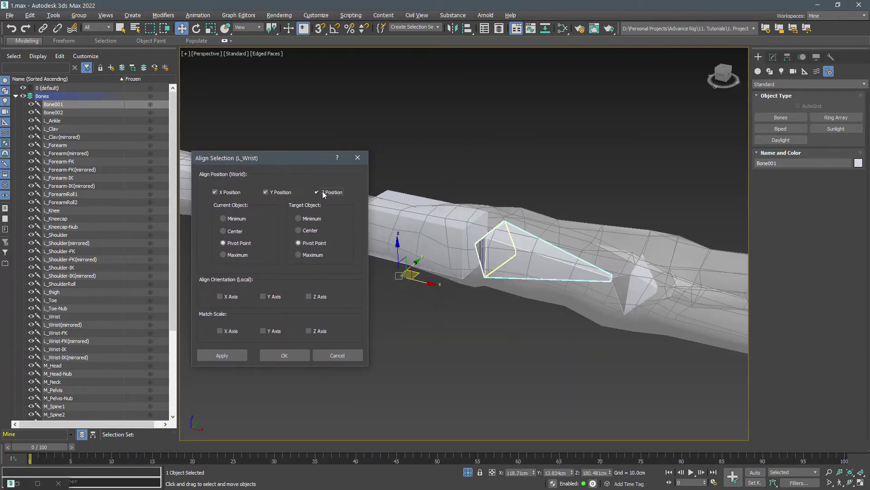
left_click(221, 297)
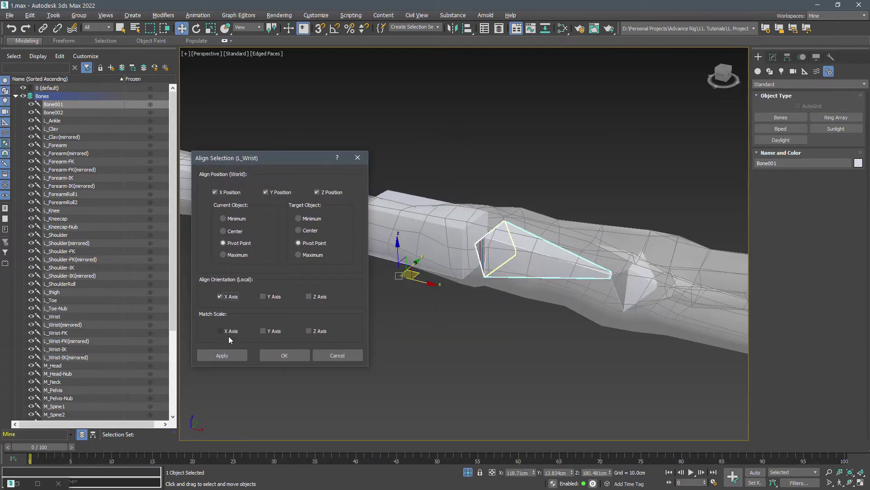
left_click(284, 356)
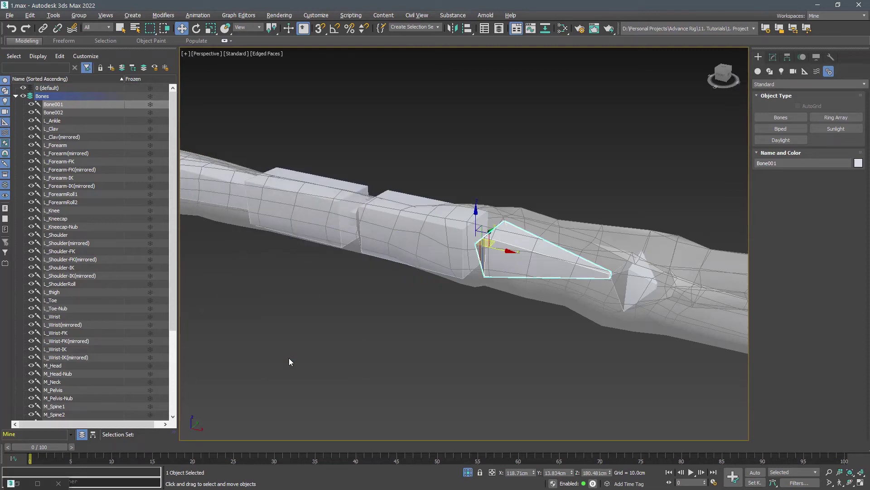
In Bone Edit Mode, move the hand's end nub about 1.5 cm back toward the wrist along its local X axis
left_click(194, 17)
left_click(206, 232)
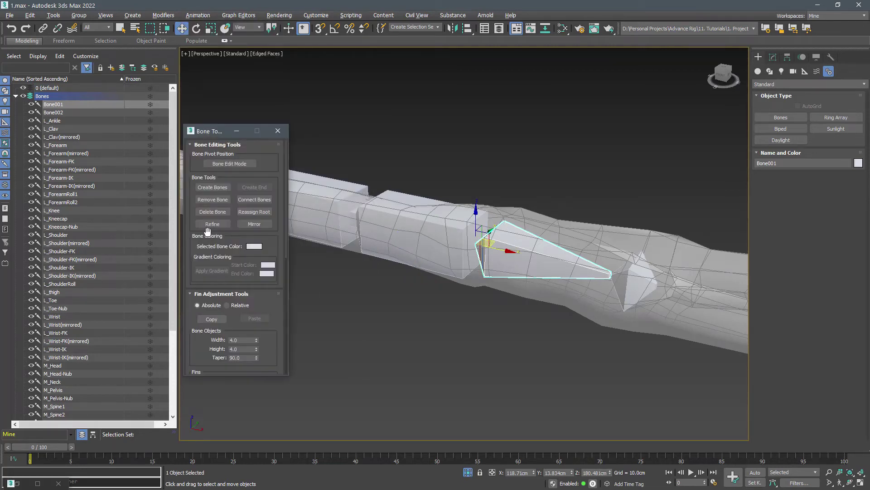
left_click(233, 164)
scroll(410, 196, "down", 2)
key("t")
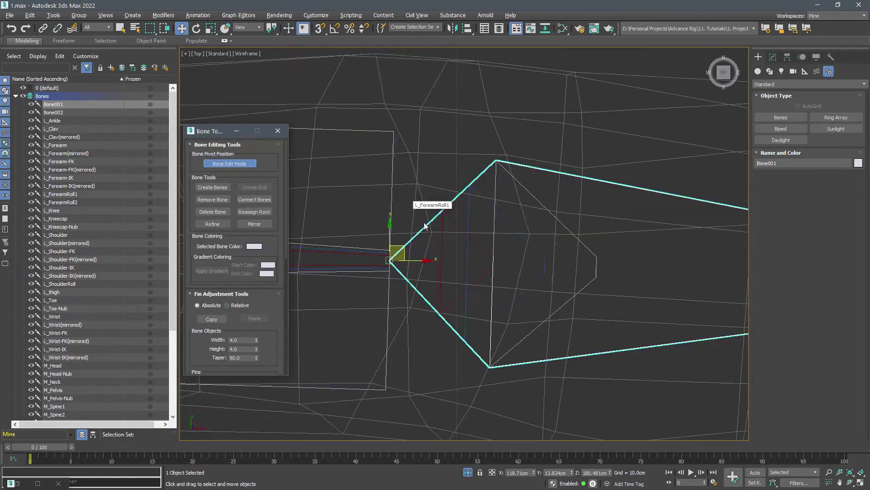
scroll(427, 226, "down", 6)
middle_click_drag(682, 233, 604, 248)
left_click(556, 263)
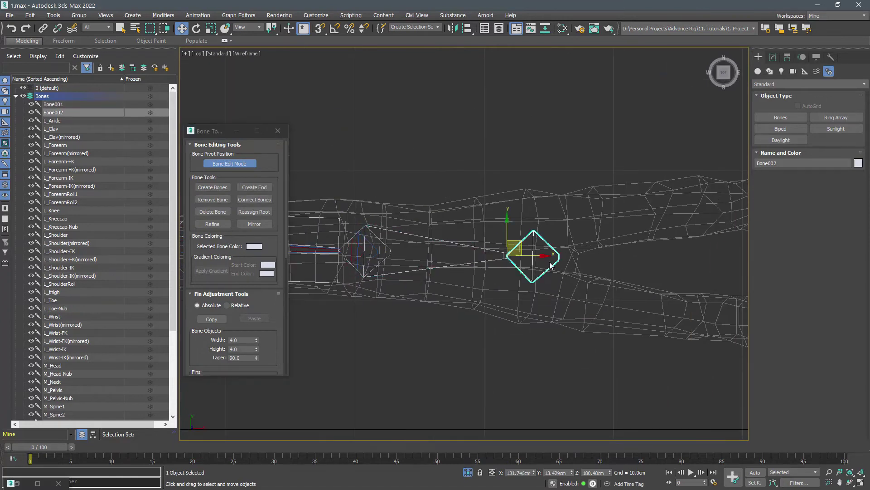
left_click(254, 32)
left_click(252, 62)
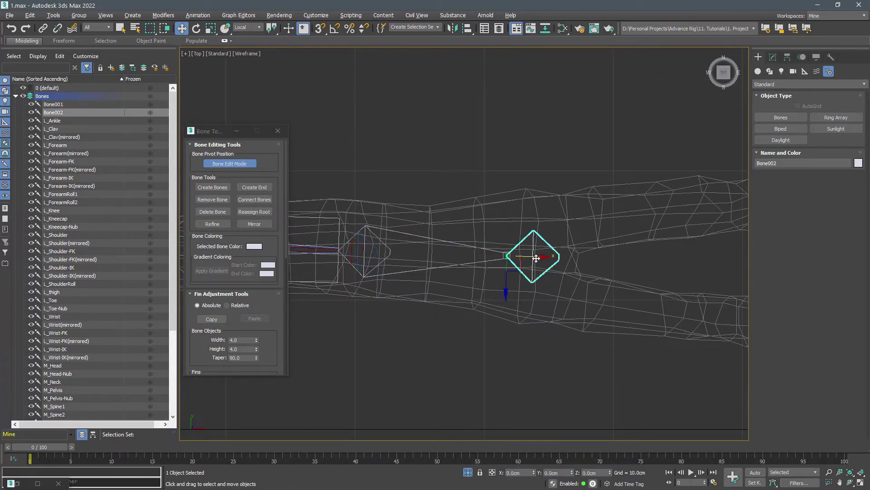
left_click_drag(536, 258, 518, 260)
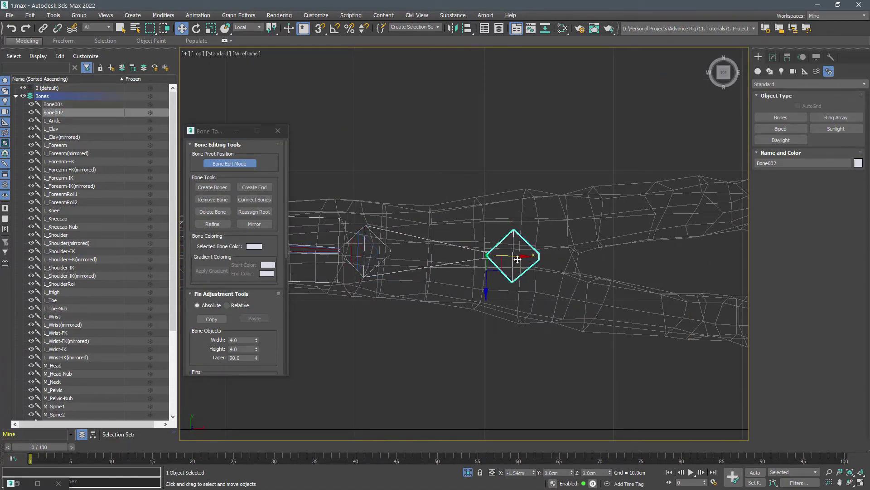
Set the hand bone's width and height to 6 and its taper to -32.9
left_click(425, 258)
left_click_drag(257, 341, 231, 407)
double_click(249, 325)
double_click(249, 317)
type("6")
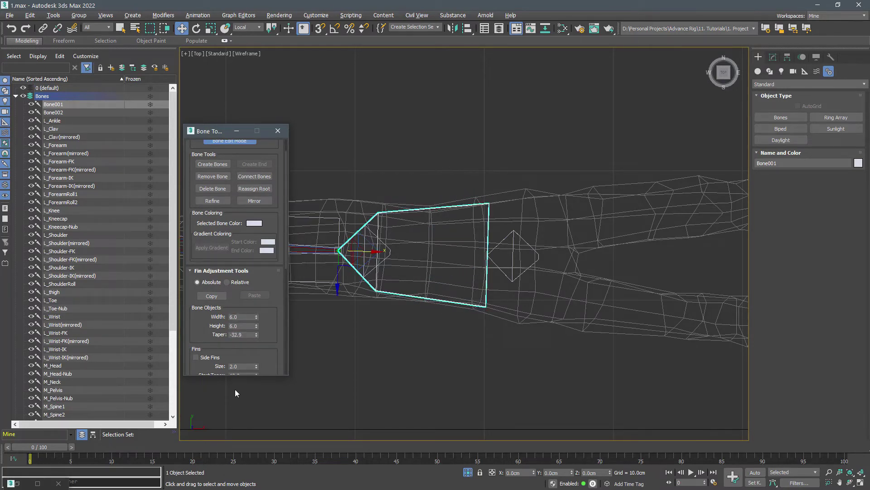
left_click(384, 338)
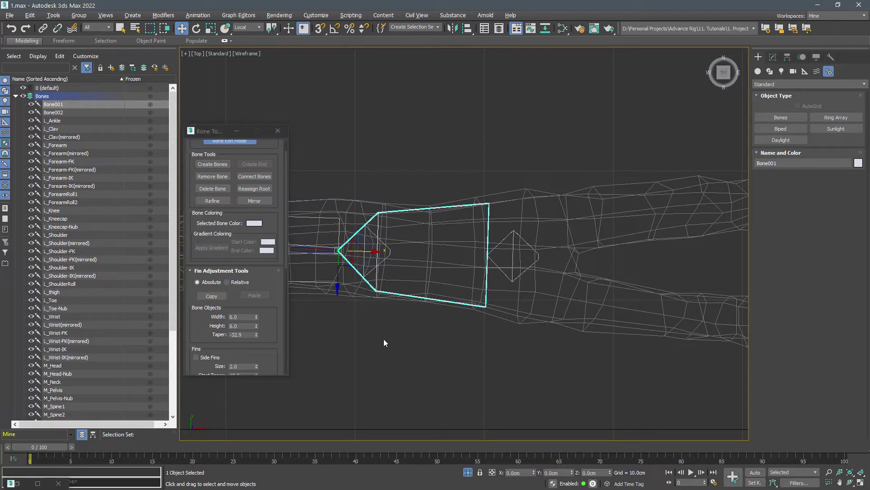
Rename the hand bone L_Hand and its end bone L_Hand-Nub
left_click(786, 164)
key("Return")
key("Page_Down")
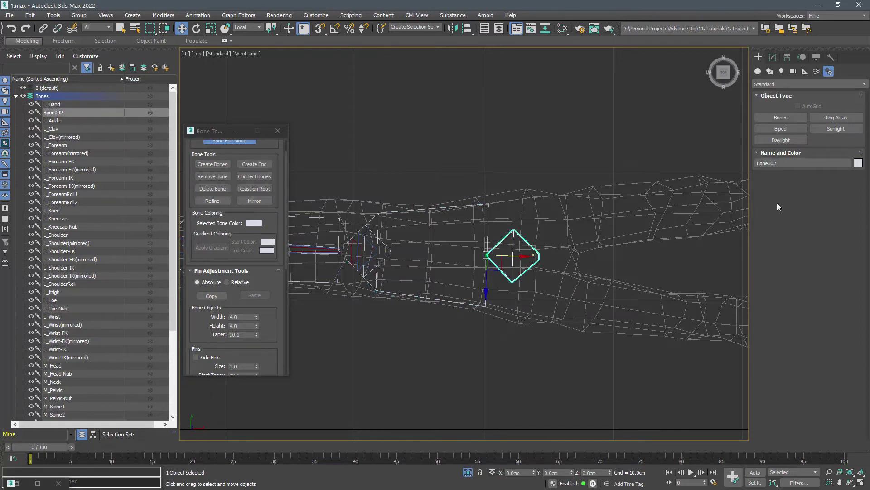
double_click(787, 166)
key("Return")
Select L_Hand and L_Hand-Nub together and reset their stretch
key("p")
scroll(560, 233, "down", 3)
middle_click_drag(560, 232, 568, 248, "alt")
left_click(622, 213)
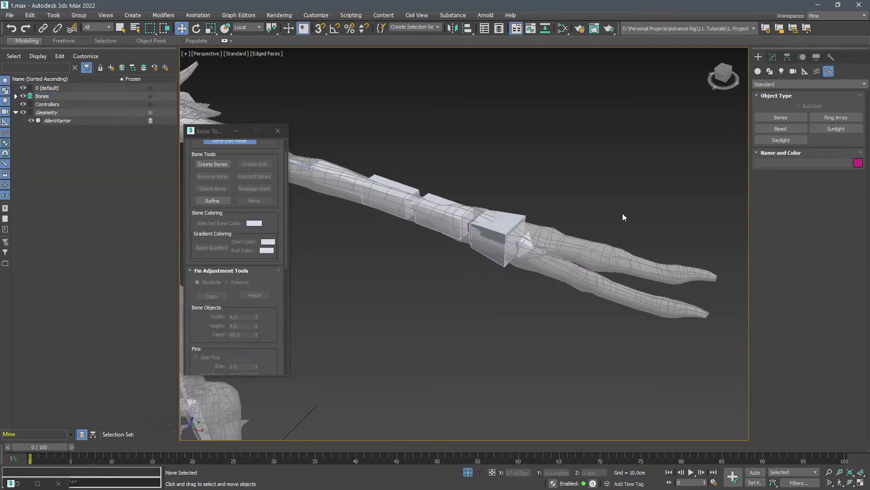
left_click_drag(584, 207, 519, 272)
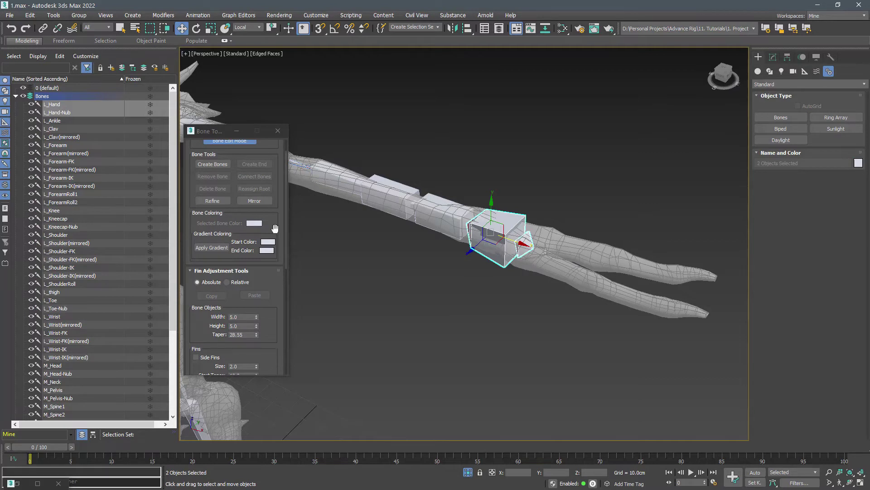
scroll(270, 235, "down", 10)
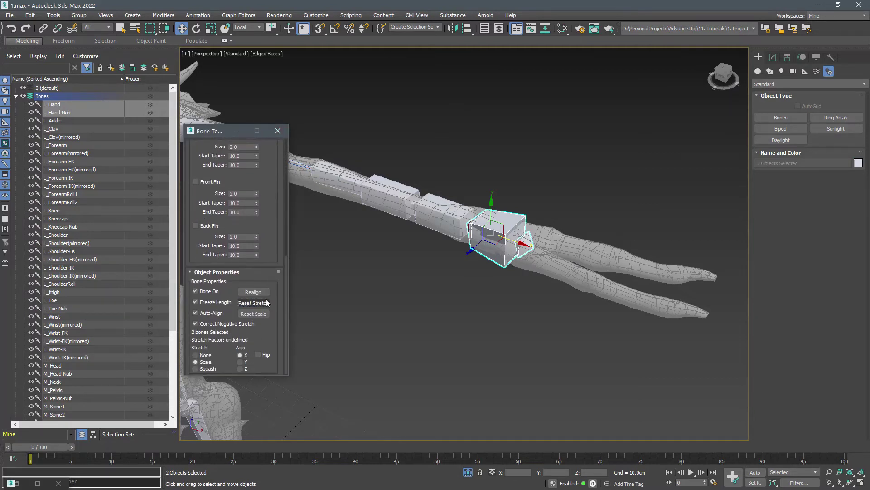
left_click(266, 303)
Draw a chain of two finger bones with an end nub along the left hand's finger in the front view
middle_click_drag(327, 309, 332, 317)
key("f")
middle_click_drag(540, 291, 336, 298)
scroll(544, 213, "down", 3)
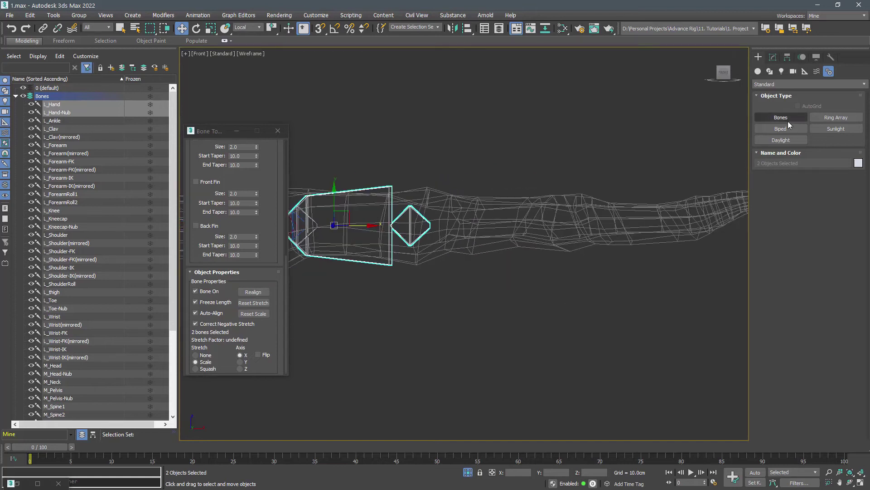
left_click(788, 121)
left_click(402, 195)
left_click(576, 195)
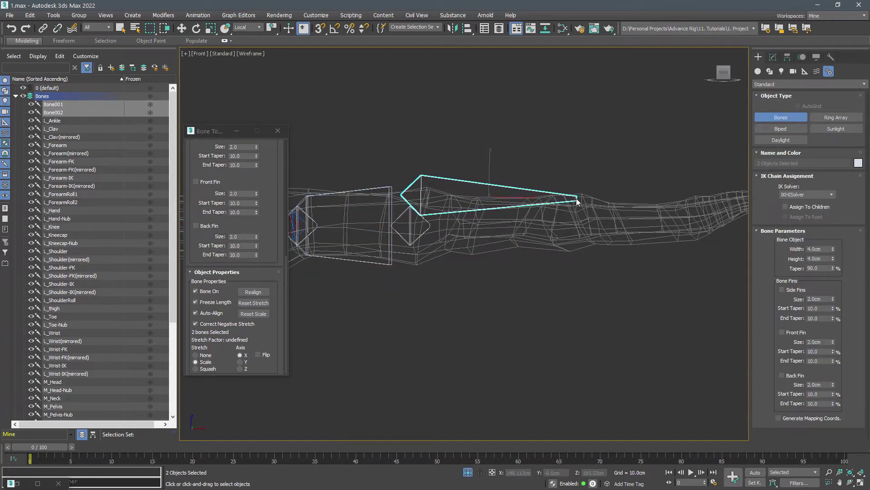
left_click(577, 198)
middle_click_drag(667, 191, 558, 189)
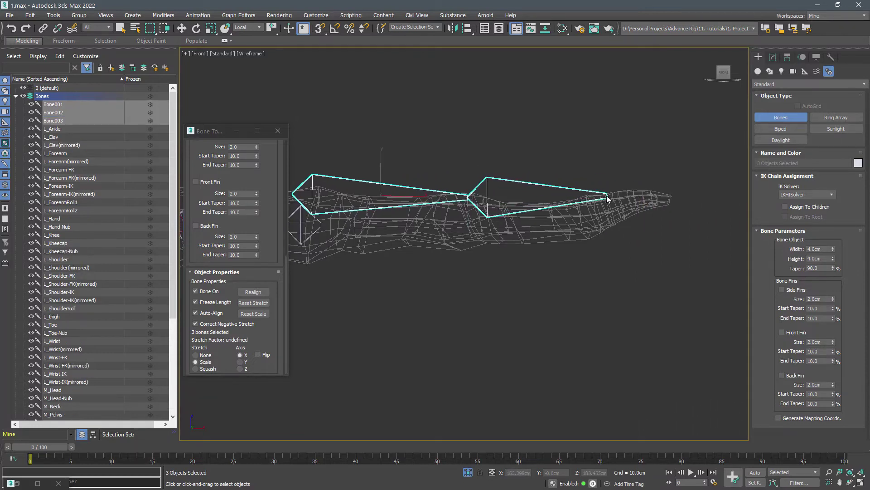
left_click(606, 195)
right_click(637, 182)
right_click(559, 168)
middle_click_drag(405, 175, 457, 171)
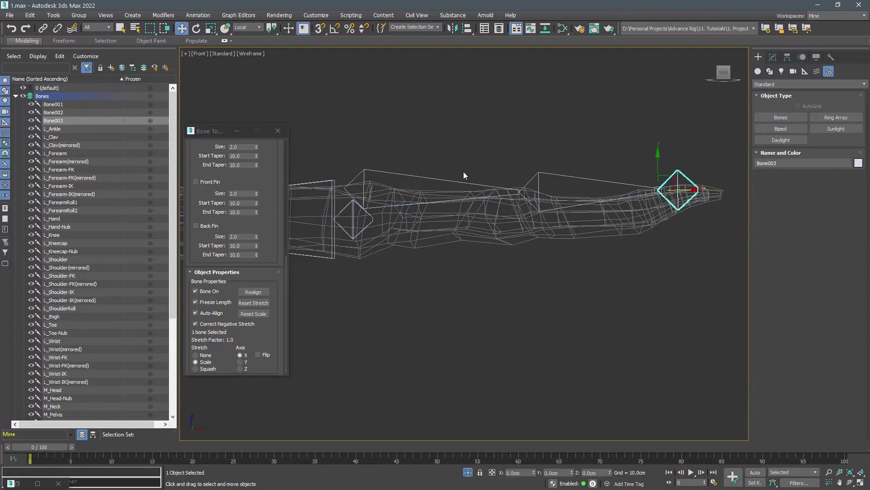
Lower the first finger bone to the finger's centreline and raise the second bone slightly in the front view
left_click(393, 177)
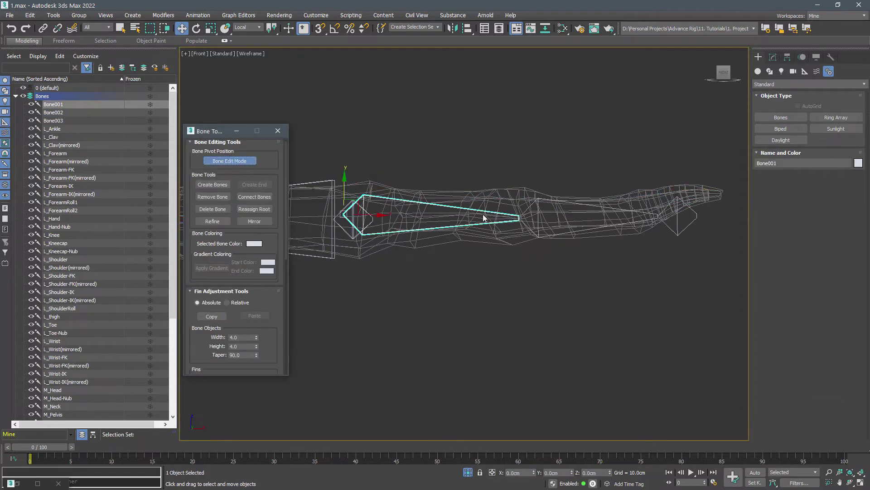
left_click(561, 223)
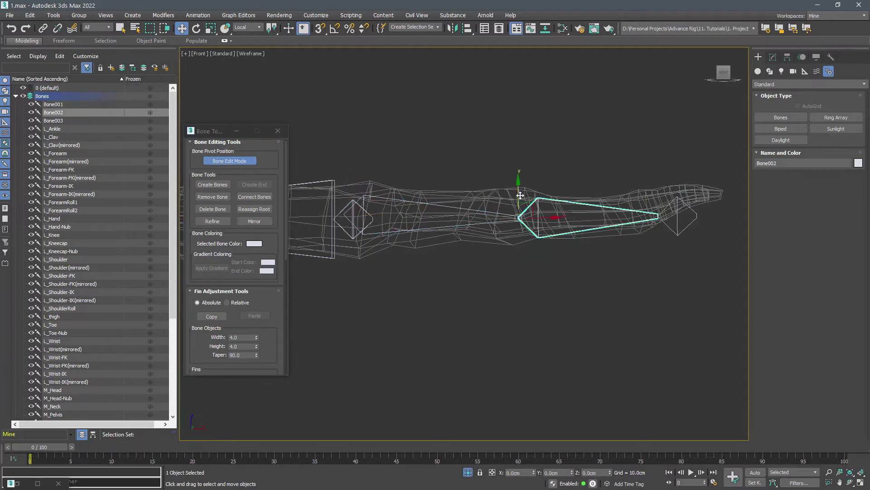
left_click_drag(520, 195, 520, 191)
Delete the finger chain's misaligned end nub and create a new end bone from the second finger bone
left_click(692, 227)
key("Delete")
left_click_drag(675, 196, 652, 223)
left_click(652, 226)
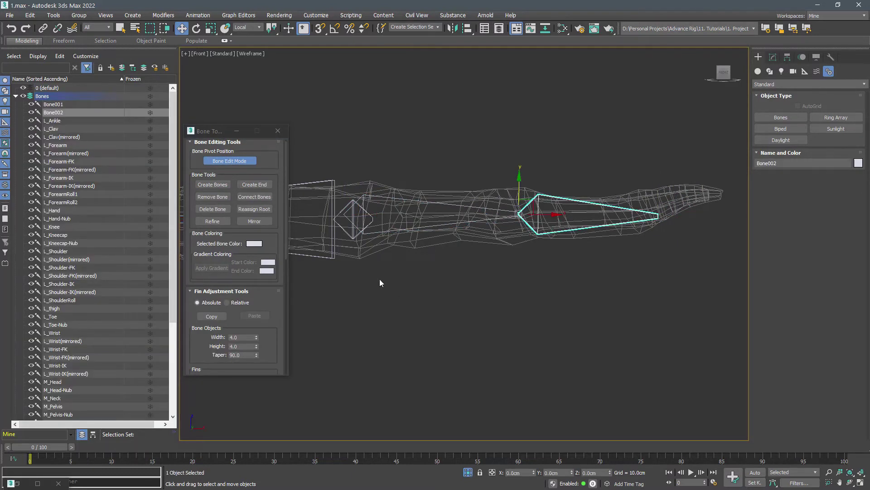
left_click(256, 184)
left_click(480, 302)
Select the whole three-bone finger chain in perspective and set the bones' width and height to 2
left_click(423, 187)
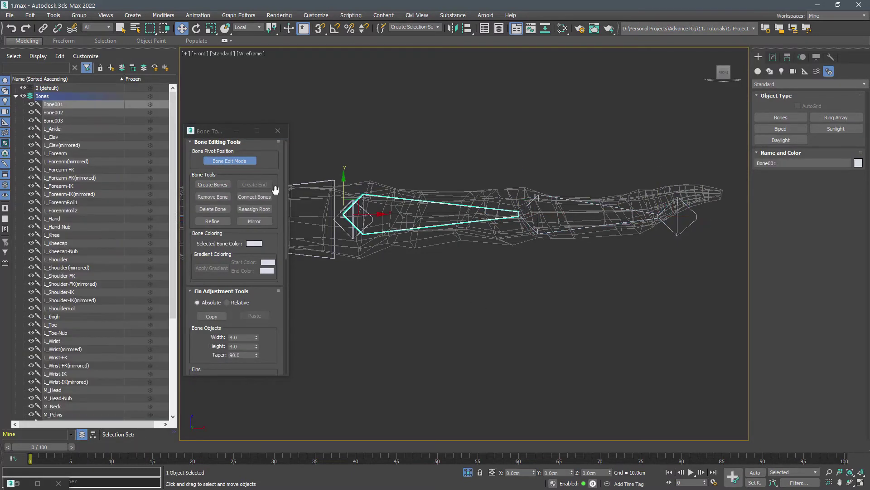
key("p")
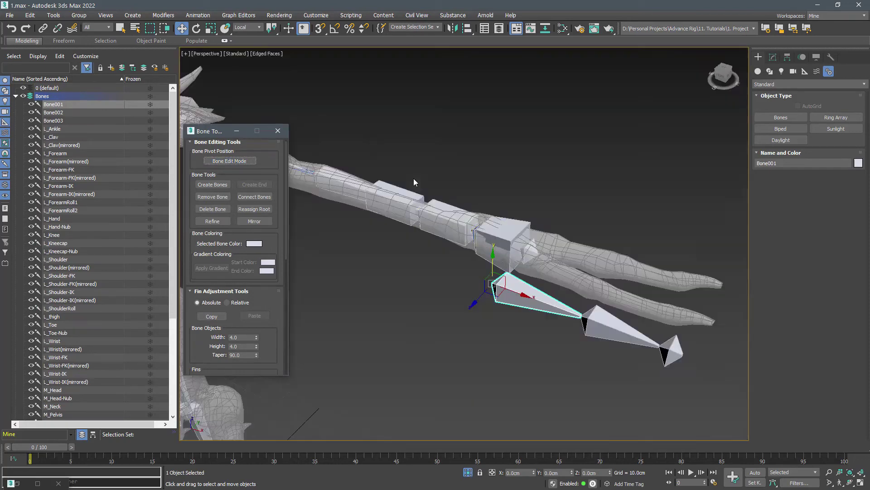
left_click(510, 299)
double_click(510, 300)
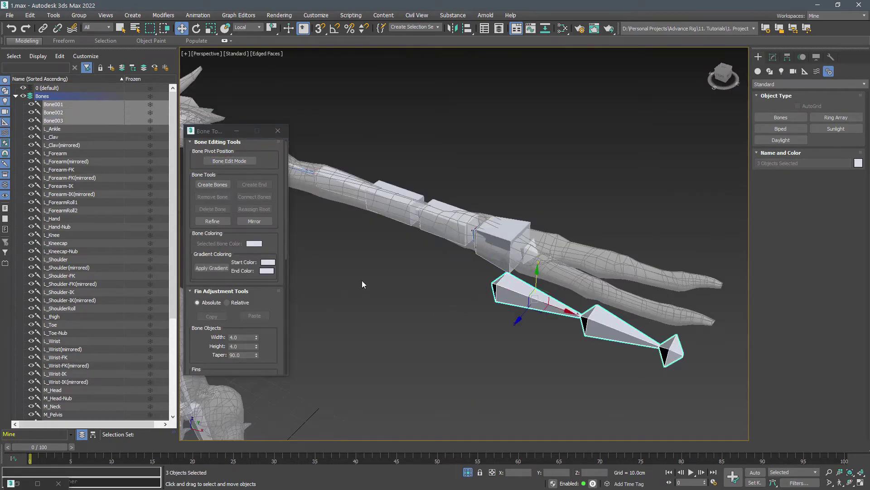
double_click(246, 338)
type("2")
key("Return")
double_click(245, 347)
type("2")
key("Return")
Move the finger chain's root bone onto the base of the front finger, refining its position in the top view
left_click(482, 345)
left_click(495, 304)
left_click_drag(495, 304, 513, 278)
key("t")
scroll(547, 274, "down", 3)
left_click_drag(383, 324, 383, 313)
Rotate the finger chain's root bone in the Local coordinate system so the chain follows the front finger
key("e")
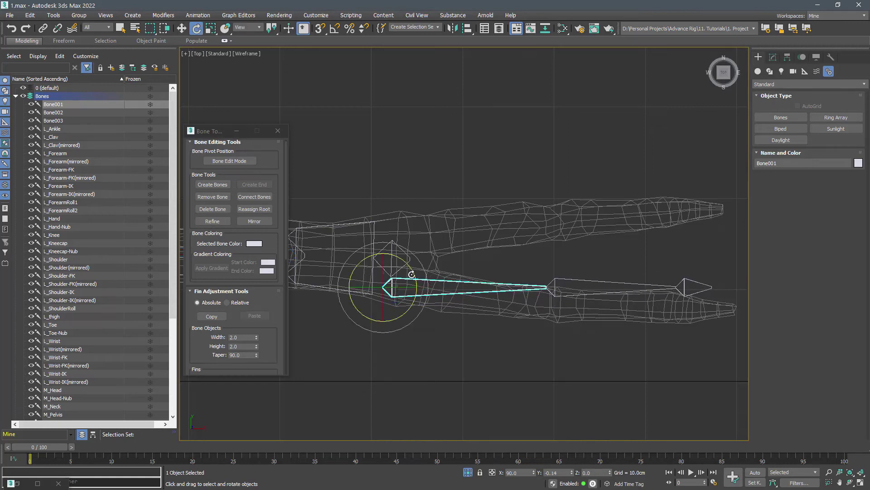
left_click(249, 29)
left_click(246, 63)
left_click_drag(410, 268, 410, 268)
key("w")
Clone the three-bone finger chain, then move and rotate the copy to fit the left hand's other finger
double_click(417, 299)
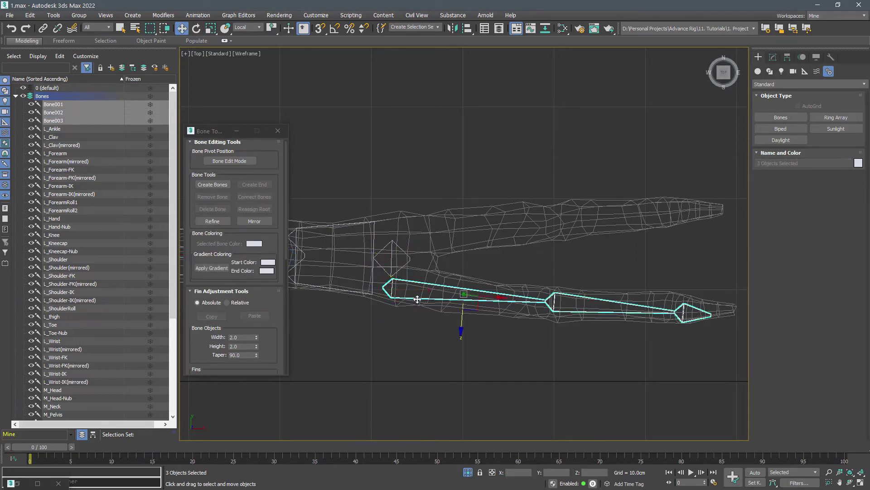
key("ctrl+v")
left_click(391, 221)
left_click(396, 290)
left_click_drag(718, 270, 636, 342, "alt")
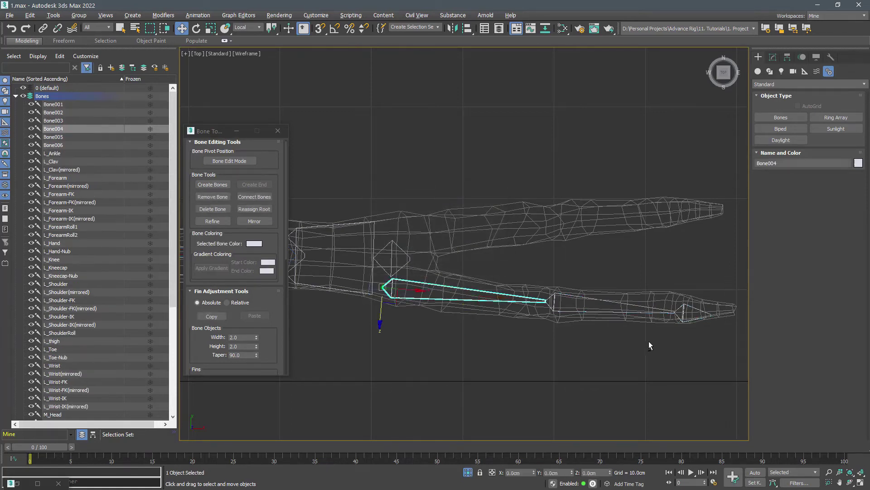
left_click_drag(380, 320, 384, 267)
key("e")
left_click_drag(411, 259, 415, 251)
Replace the end nubs of both finger chains with new end bones created from their second bones
left_click_drag(718, 195, 700, 224)
key("Delete")
left_click_drag(653, 190, 632, 236)
left_click(254, 186)
left_click_drag(726, 285, 702, 333)
key("Delete")
left_click_drag(664, 279, 651, 337)
left_click(257, 183)
Rename the lower finger chain's bones L_Index1, L_Index2 and L_Index2-Nub from base to tip
left_click(492, 284)
left_click(804, 166)
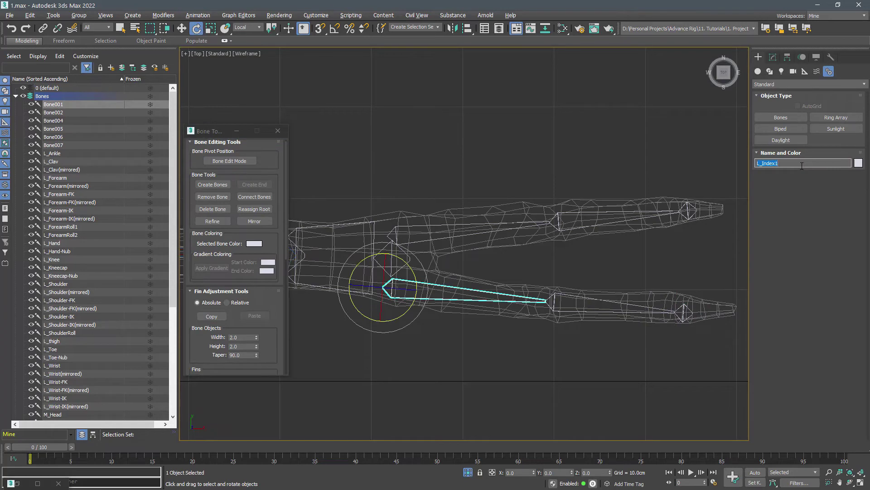
key("Return")
key("Page_Down")
left_click(802, 166)
type("L_Index1")
key("BackSpace")
type("2")
key("Return")
left_click(802, 166)
type("L_Index1")
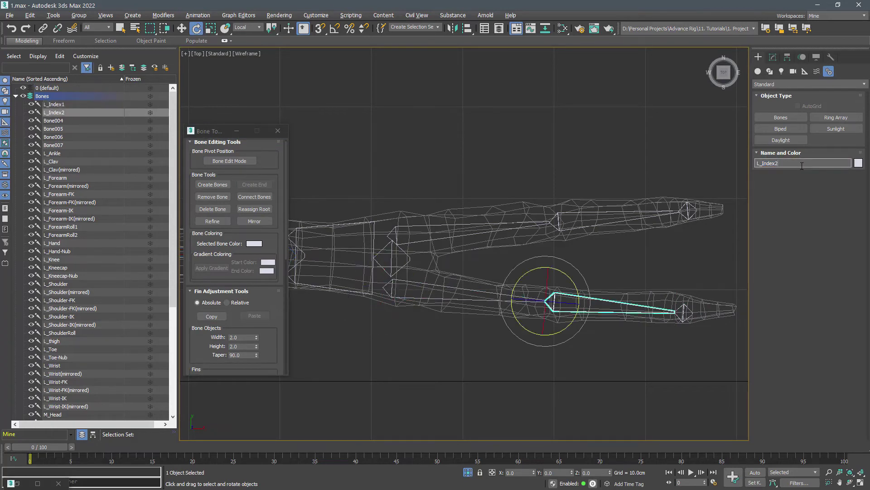
key("Page_Down")
key("Return")
Rename the upper finger chain's bones L_Pinky1, L_Pinky2 and L_Pinky2-Nub from base to tip
left_click(489, 226)
double_click(797, 163)
type("L_Pink")
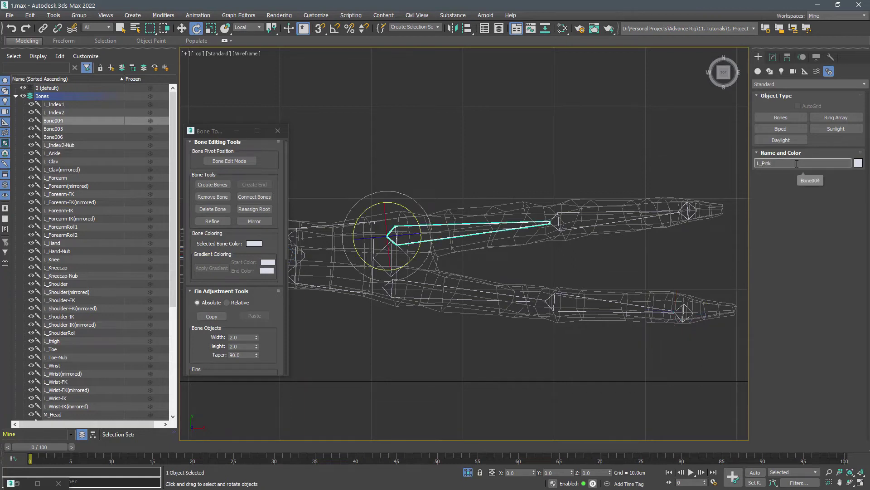
key("ctrl+c")
key("Return")
key("Page_Down")
double_click(797, 163)
key("ctrl+v")
key("BackSpace")
type("2")
key("Return")
key("Page_Down")
double_click(797, 164)
key("ctrl+v")
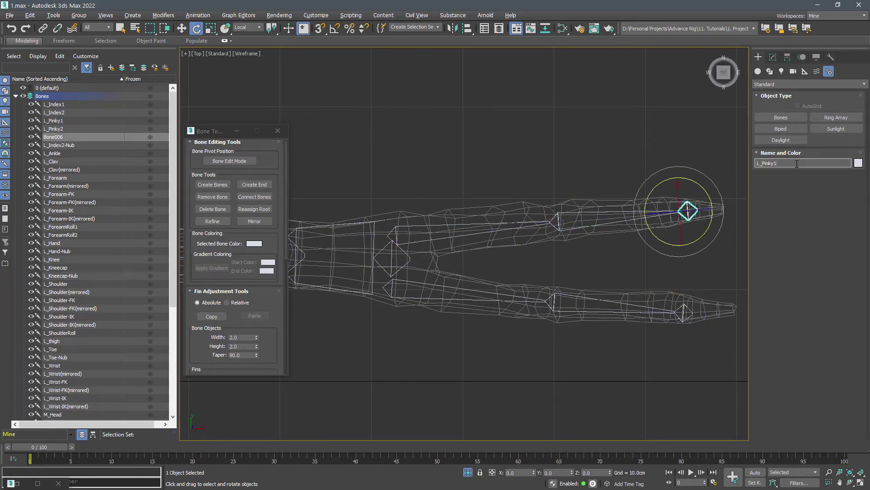
left_click(796, 164)
type("L_Pinky2-Nub")
key("Return")
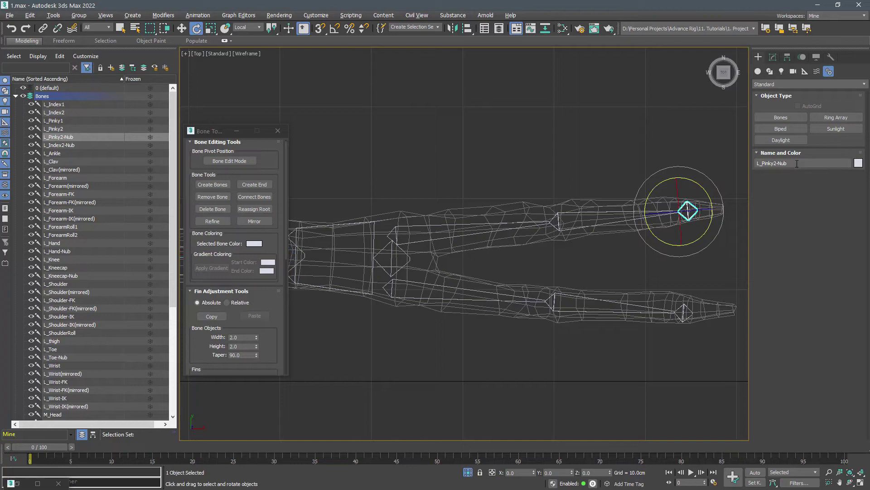
Select all six index and pinky bones and reset their stretch
left_click_drag(734, 166, 380, 402)
scroll(273, 201, "down", 10)
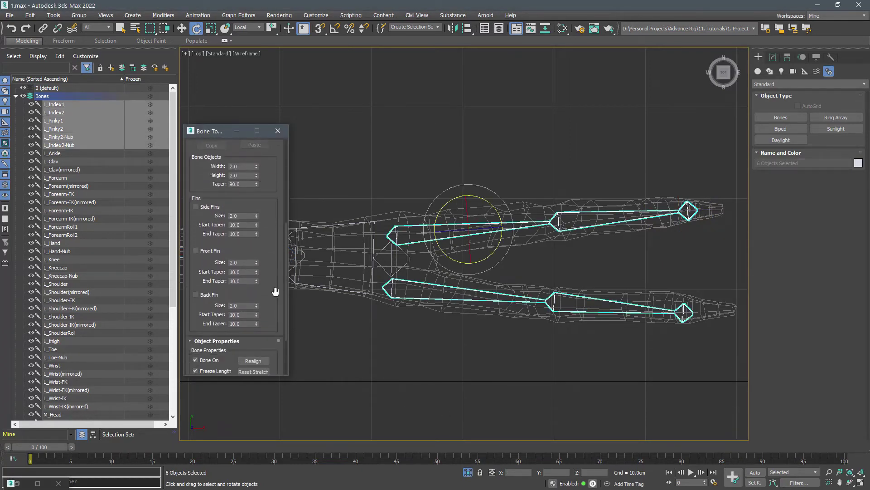
left_click_drag(273, 201, 272, 205)
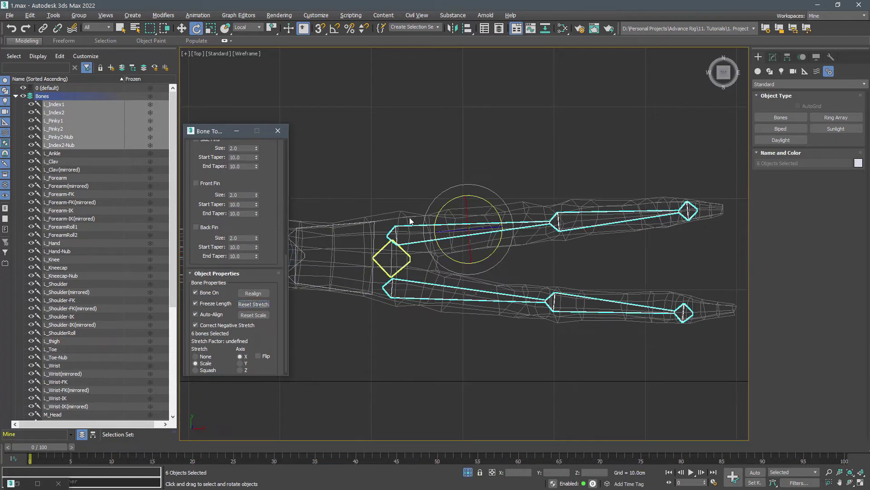
Link L_Index1 and L_Pinky1 to the L_Hand bone as their parent
left_click_drag(413, 209, 454, 325)
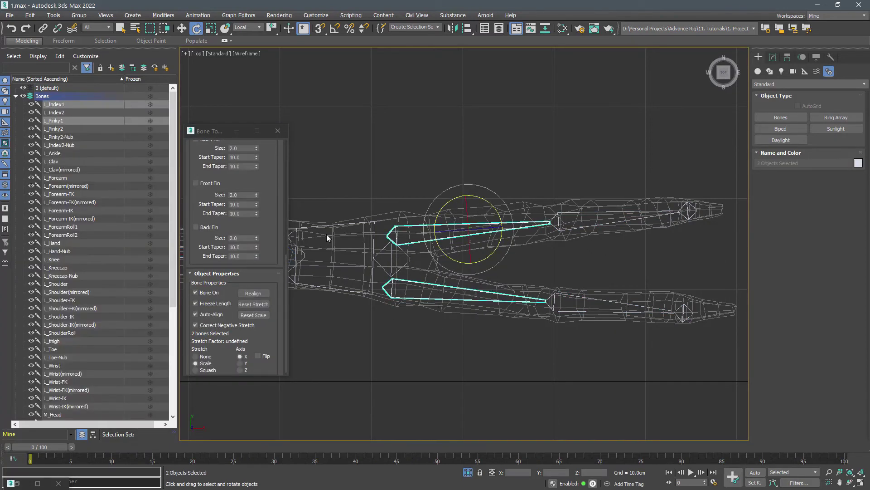
left_click(42, 29)
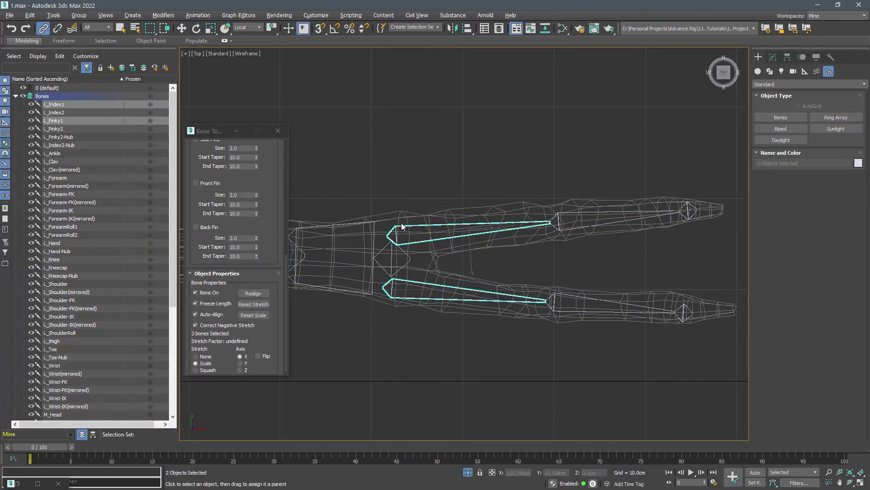
left_click_drag(352, 221, 352, 222)
left_click(373, 227)
Link the L_Hand bone to the left wrist bone
middle_click_drag(371, 227, 477, 216)
scroll(438, 236, "up", 5)
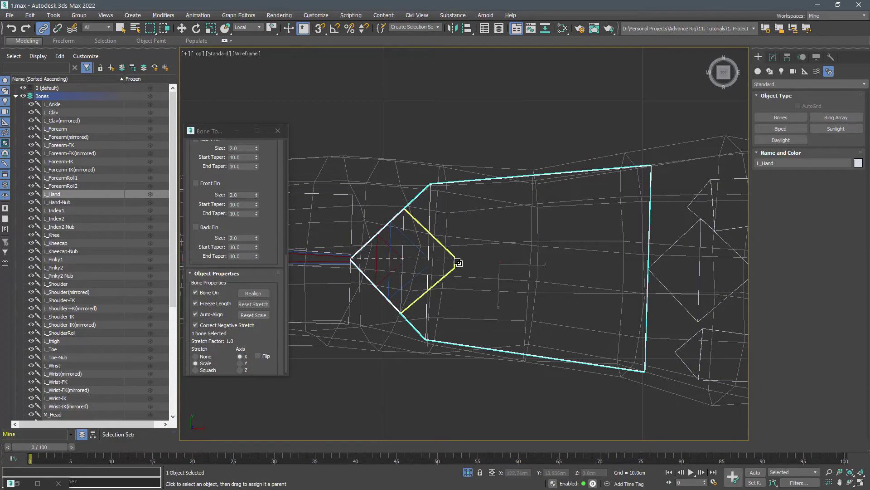
scroll(457, 262, "down", 5)
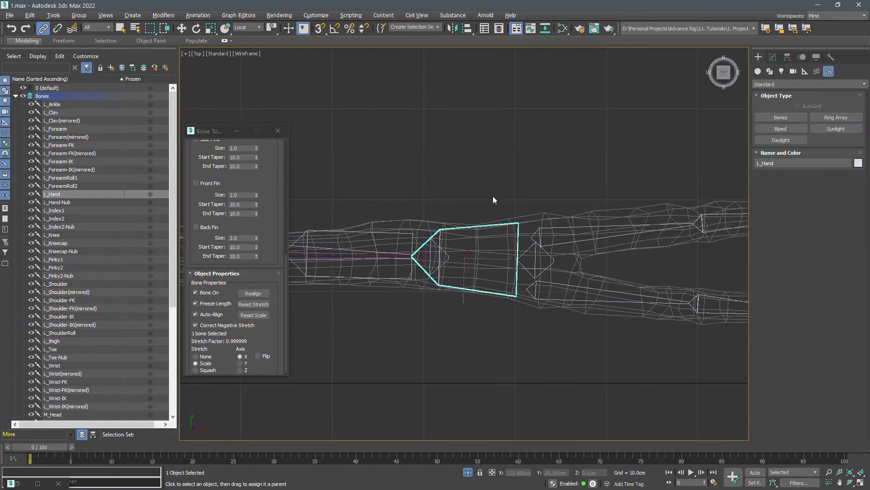
scroll(436, 196, "down", 2)
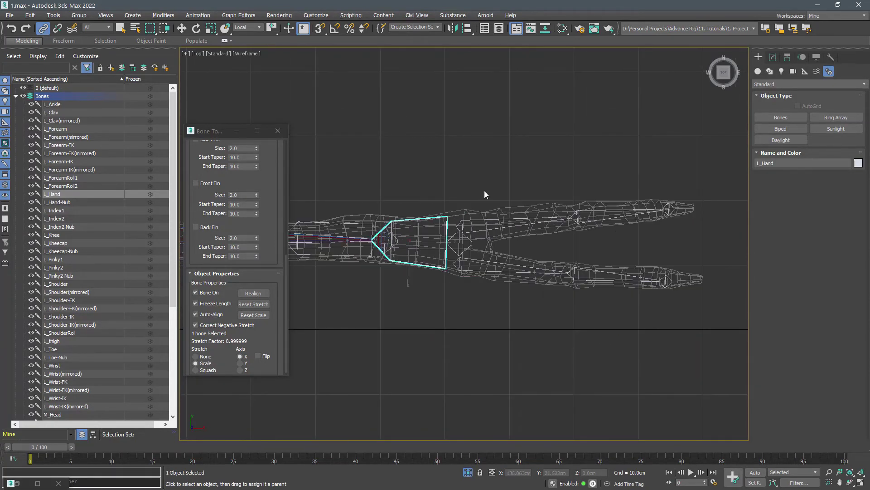
Mirror L_Hand with all its finger bones across the X axis, with Y as the bone axis to flip
double_click(436, 220)
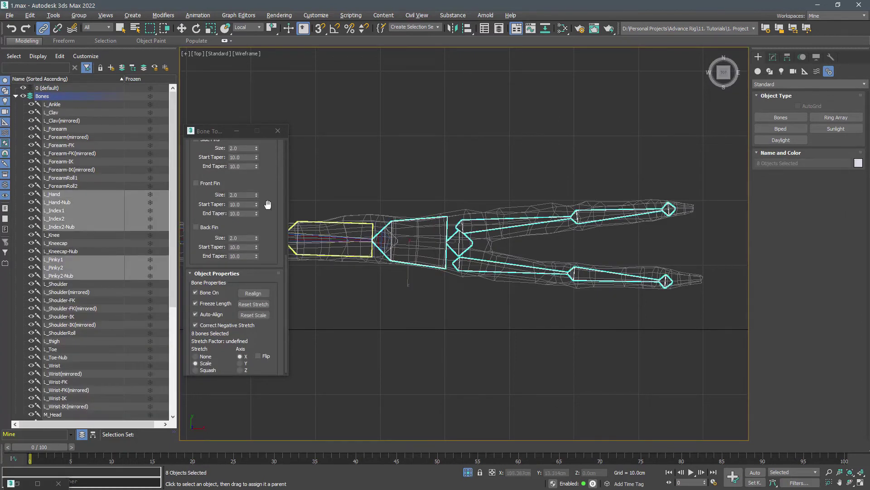
left_click_drag(269, 187, 263, 376)
left_click(254, 165)
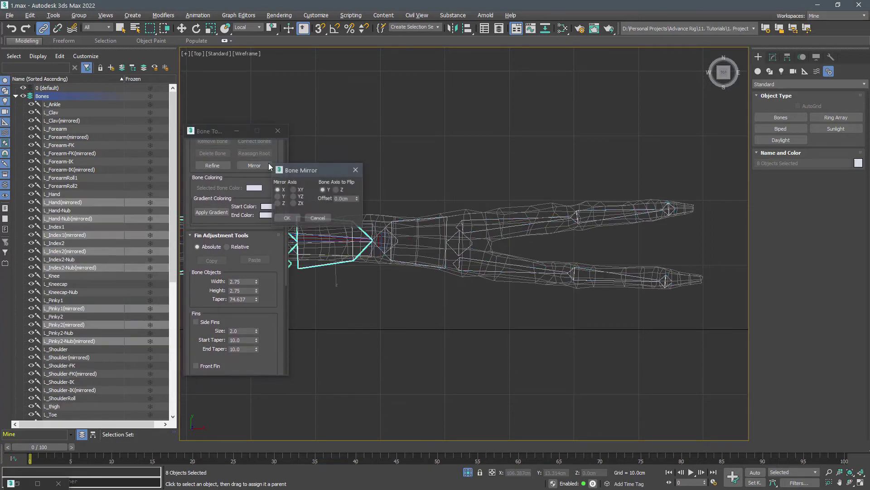
key("Return")
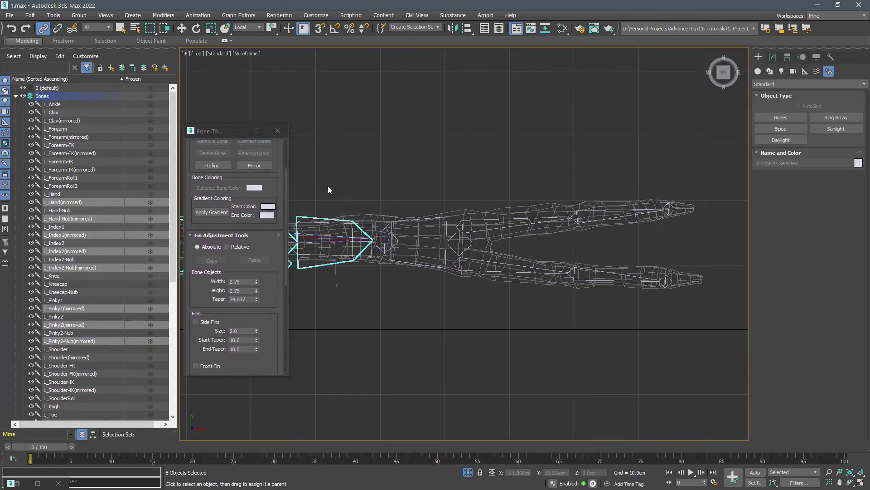
Unlink L_Hand(mirrored) and set its X position to -118.71 cm in the View coordinate system
scroll(443, 183, "up", 5)
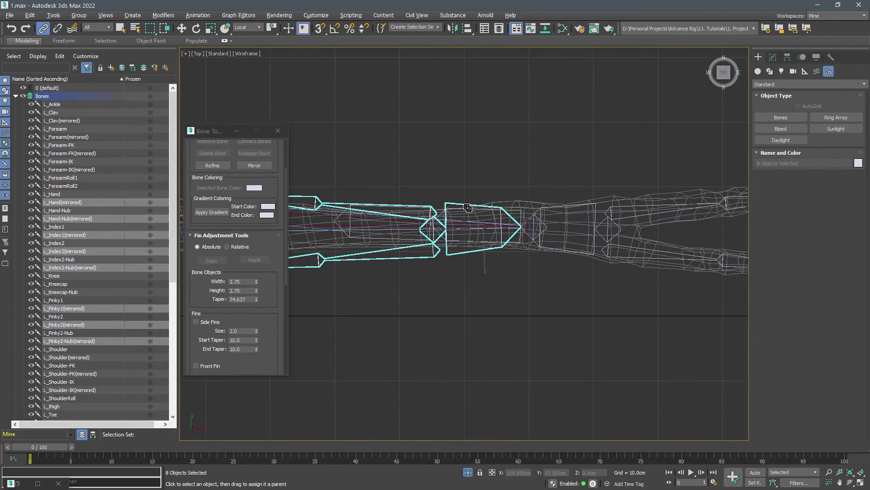
left_click(468, 208)
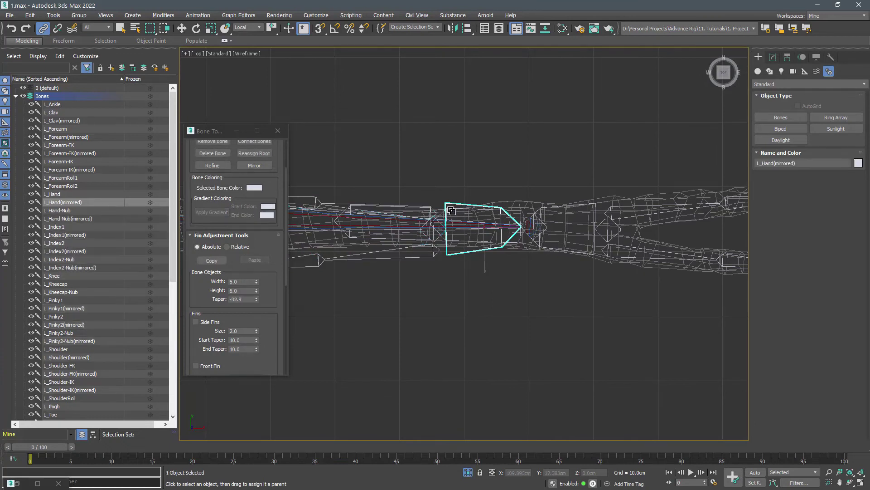
left_click(58, 28)
left_click(181, 28)
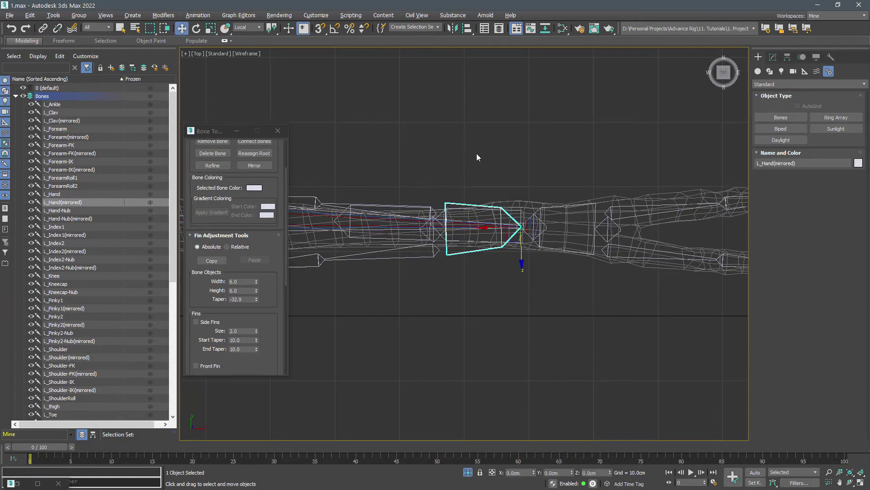
left_click(244, 30)
left_click(242, 35)
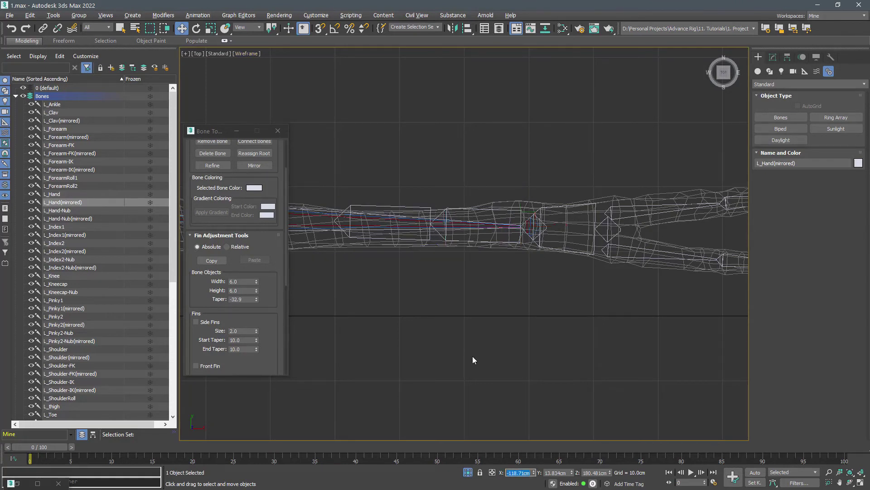
Link L_Hand(mirrored) to the mirrored wrist bone on the opposite arm
scroll(471, 355, "down", 5)
middle_click_drag(428, 347, 642, 325)
scroll(473, 271, "up", 5)
scroll(525, 304, "up", 5)
scroll(493, 293, "up", 2)
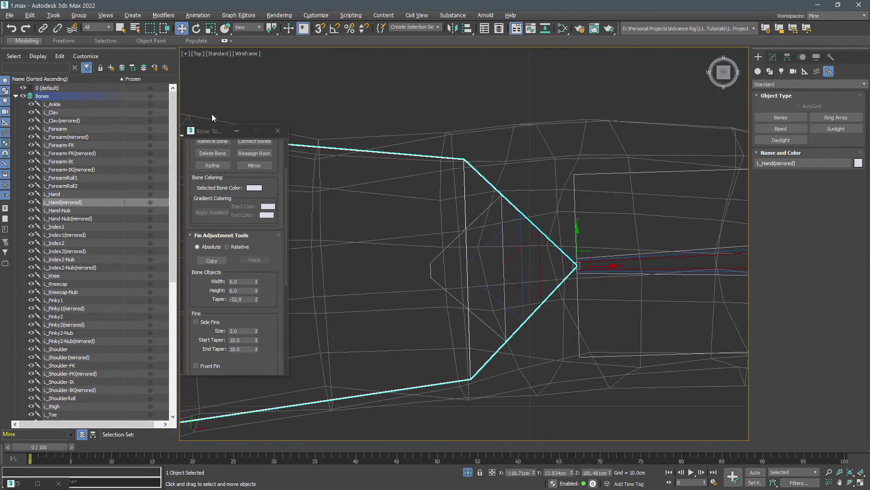
left_click(43, 28)
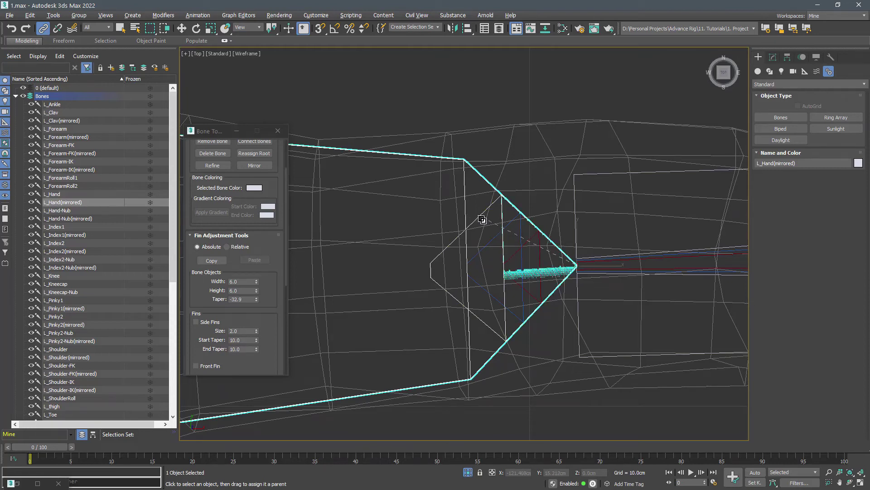
Hide the Geometry layer in the perspective view and examine the mirrored hand and finger bones up close
key("p")
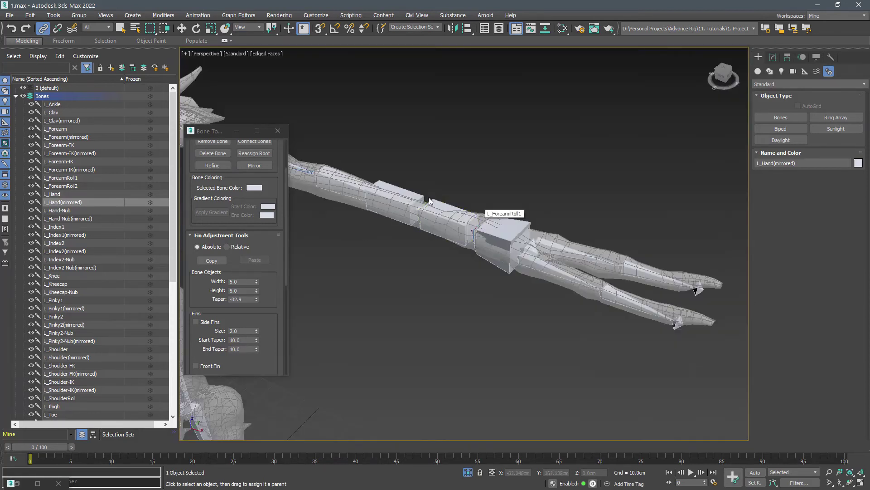
scroll(423, 204, "down", 4)
middle_click_drag(396, 204, 567, 245, "alt")
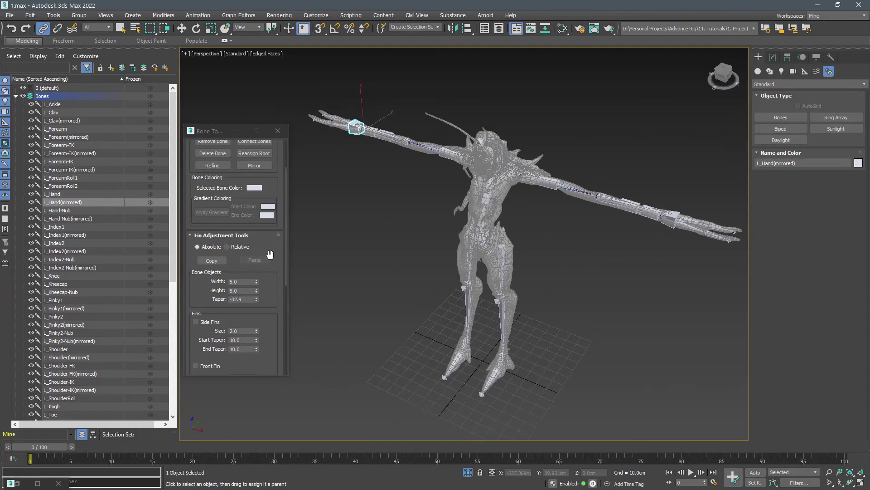
scroll(110, 260, "down", 9)
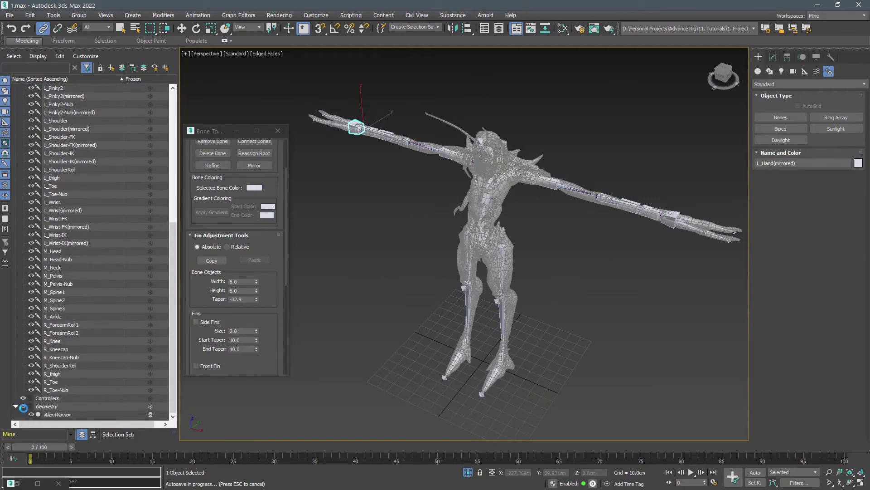
left_click(23, 407)
middle_click_drag(356, 348, 350, 345, "alt")
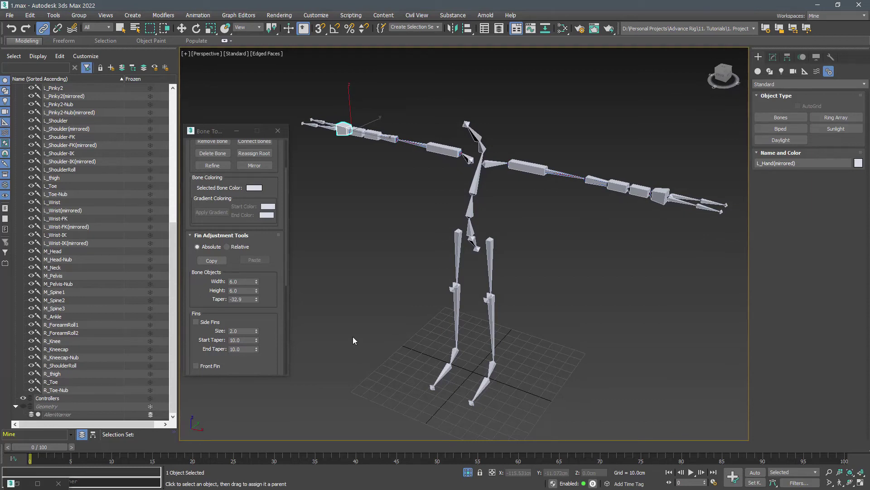
middle_click_drag(367, 268, 472, 353)
scroll(449, 210, "up", 7)
scroll(463, 250, "up", 2)
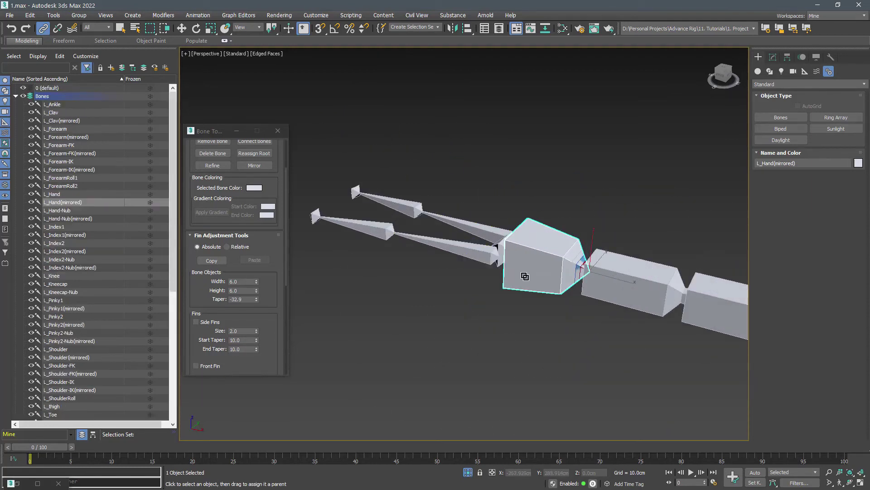
Rename L_Hand(mirrored) and all its finger bones by removing the first 2 and last 10 characters and adding the prefix R_
double_click(524, 276)
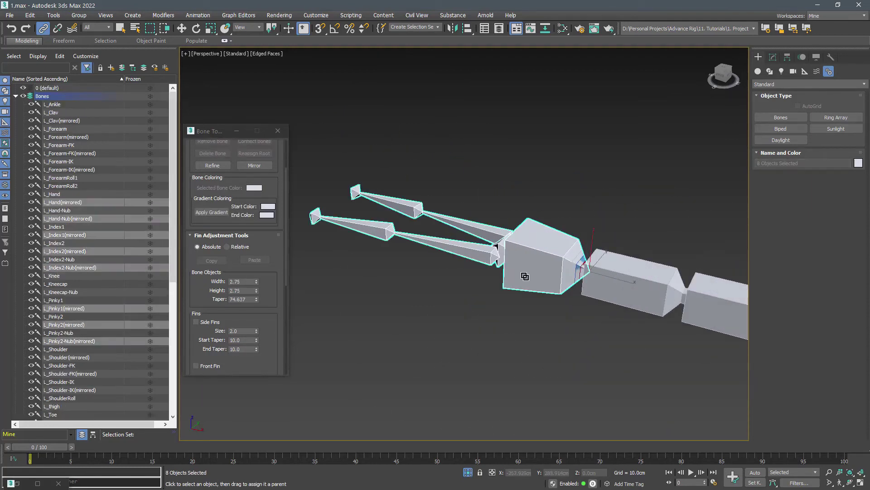
left_click(53, 15)
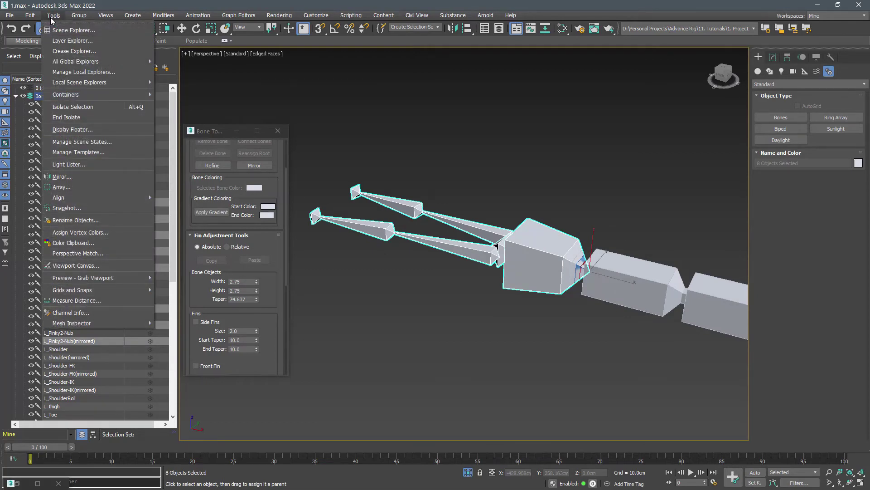
left_click(73, 221)
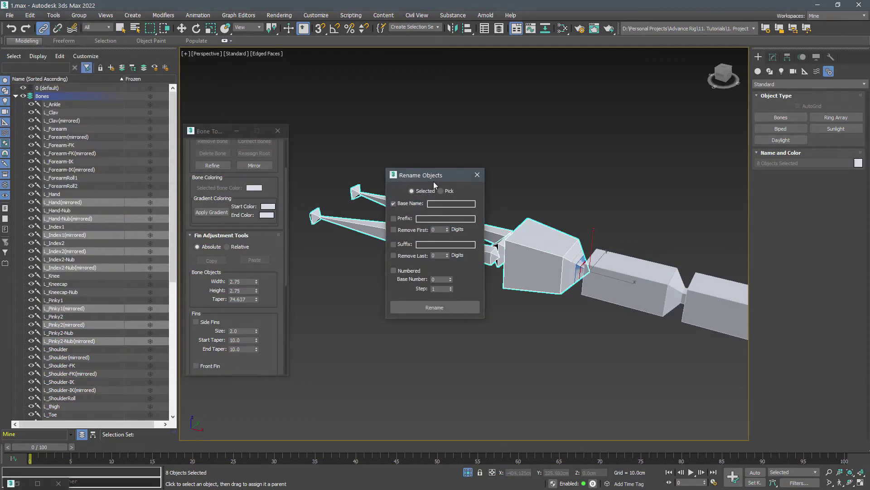
double_click(449, 228)
left_click(394, 203)
left_click(393, 219)
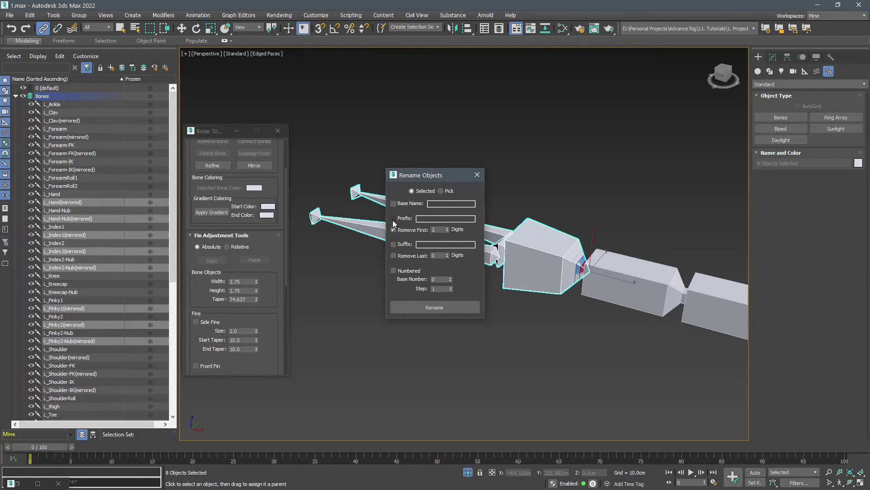
left_click(437, 219)
left_click(393, 256)
left_click(436, 301)
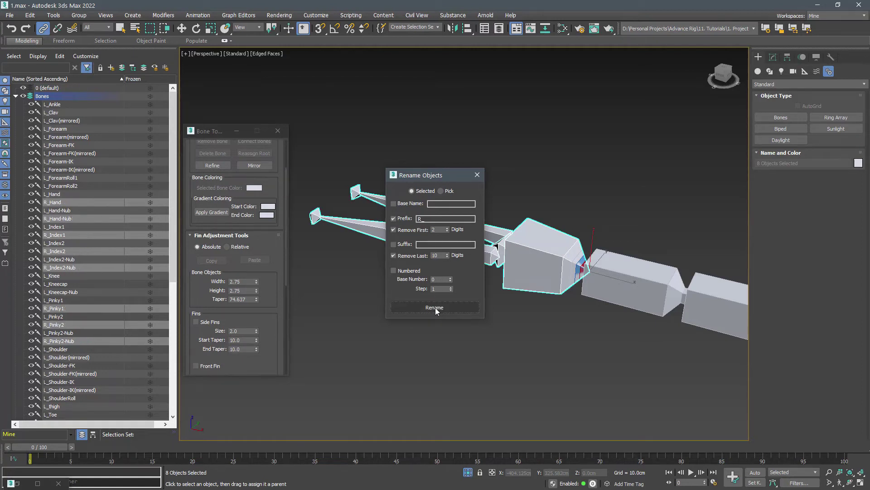
left_click(477, 179)
left_click(477, 178)
Test-rotate L_Hand and R_Hand together in the Local coordinate system to compare how the two hands turn
left_click(541, 241)
key("e")
left_click(250, 28)
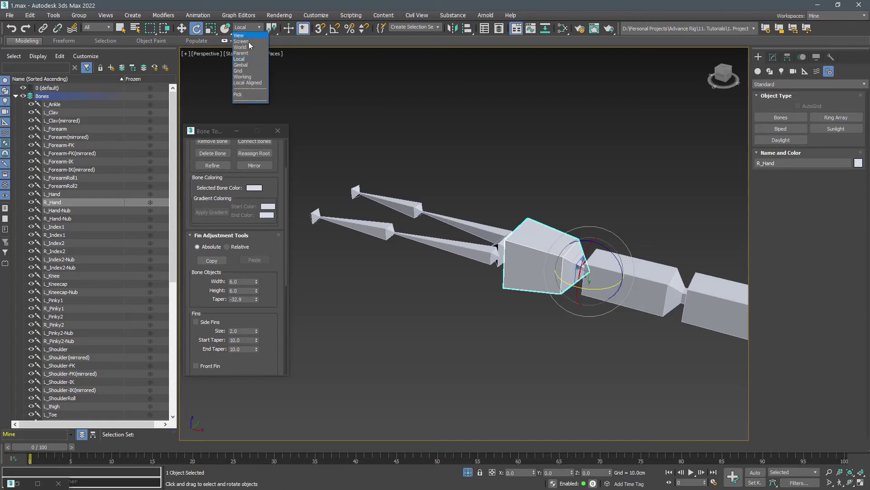
left_click(241, 60)
scroll(353, 128, "down", 6)
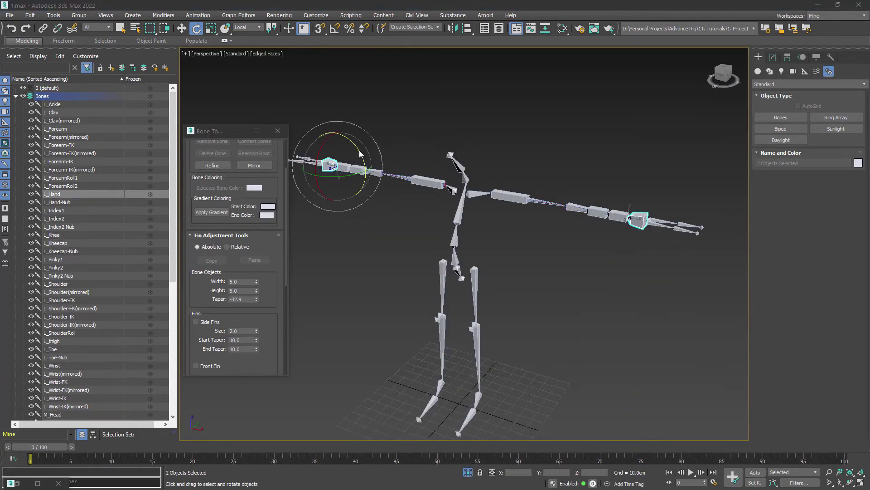
left_click_drag(359, 154, 376, 195)
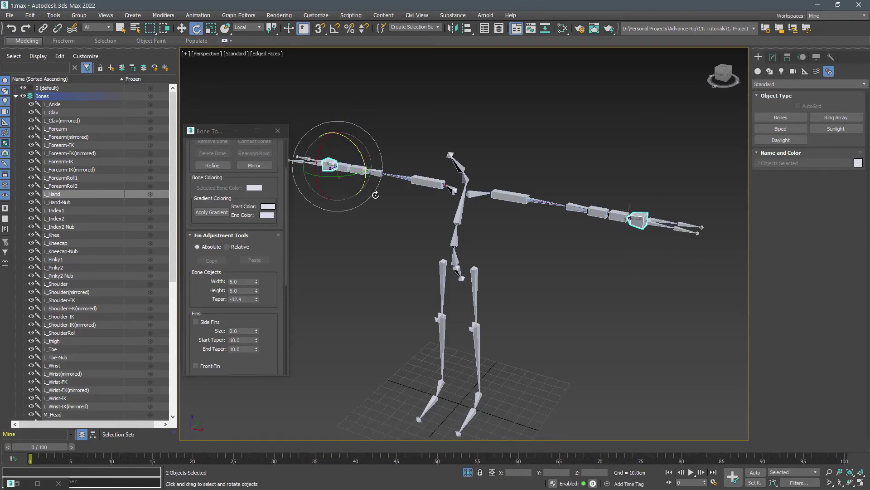
Test-rotate L_Clav and L_Clav(mirrored) together about their local X axis, cancelling the rotation
left_click(453, 190)
key("q")
left_click(477, 193, "ctrl")
key("e")
left_click_drag(461, 180, 478, 156)
right_click(465, 167)
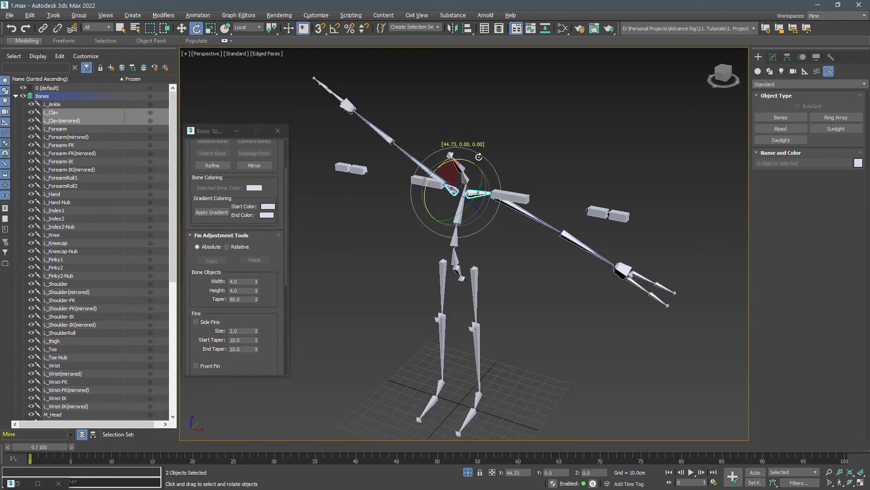
right_click(479, 156)
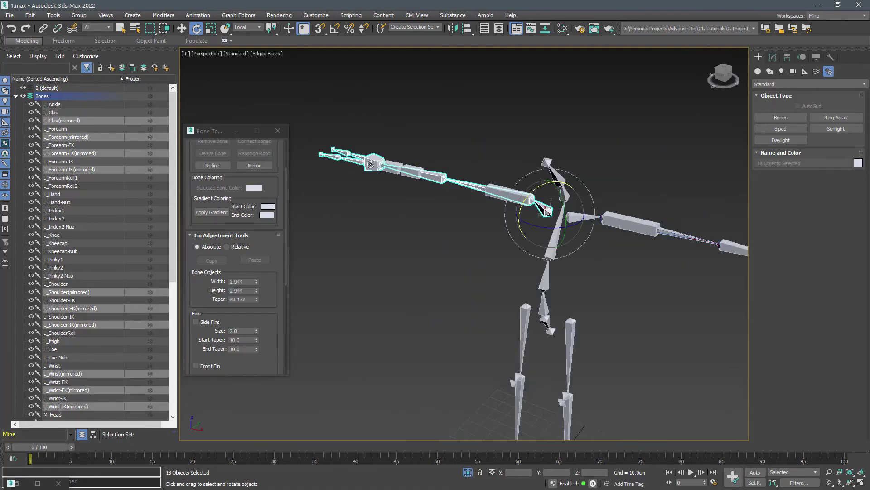
Unlink R_Hand from the mirrored arm chain
left_click(375, 163)
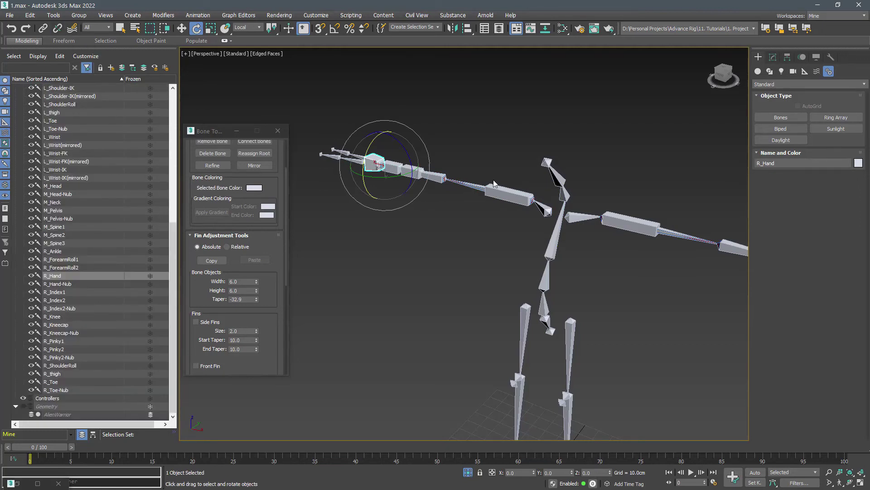
middle_click_drag(516, 187, 494, 197, "alt")
left_click(661, 251)
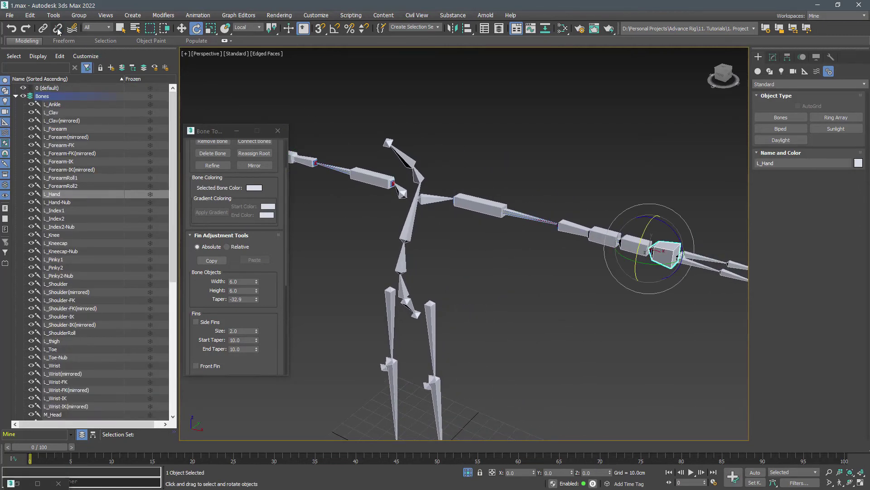
middle_click_drag(324, 136, 462, 132, "alt")
Rotate only the pivots of L_Clav(mirrored) and all its child arm bones 180 degrees about their local Y axis
double_click(521, 191)
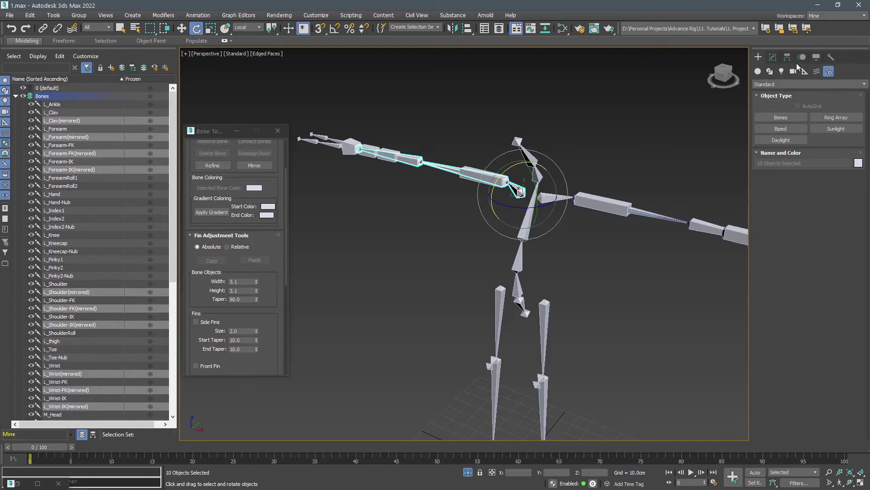
left_click(787, 57)
left_click(801, 121)
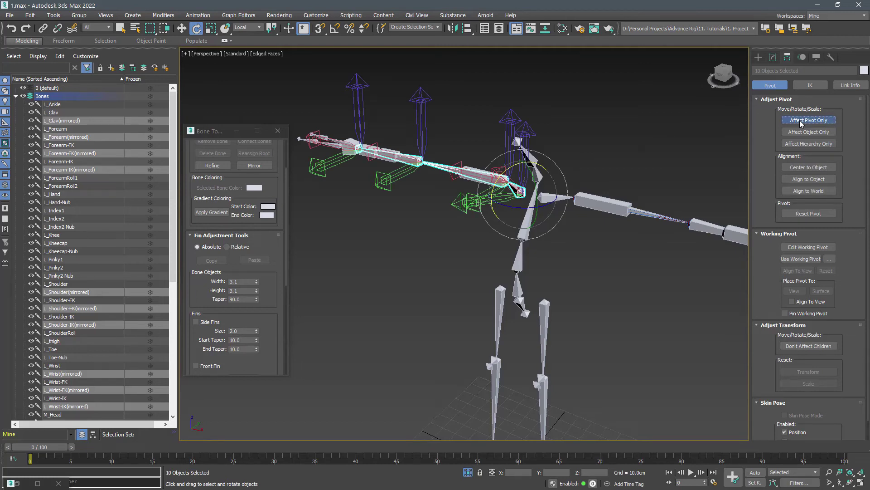
left_click(494, 474)
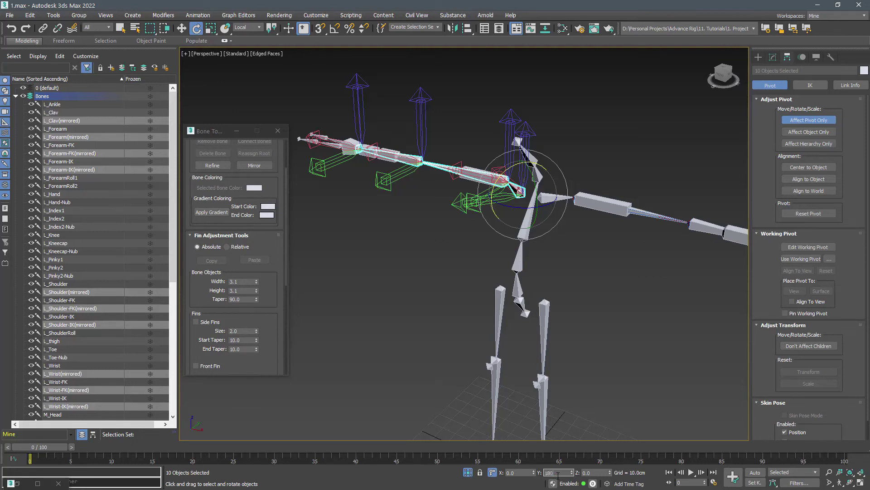
key("Return")
Rotate only the pivots of R_Hand and all its finger bones 180 degrees about their local Y axis
middle_click_drag(352, 179, 471, 246)
scroll(471, 215, "up", 4)
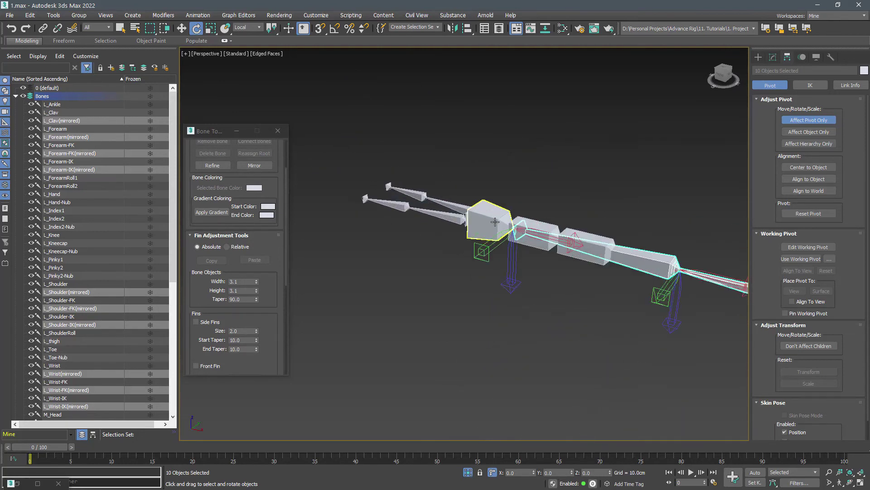
double_click(491, 217)
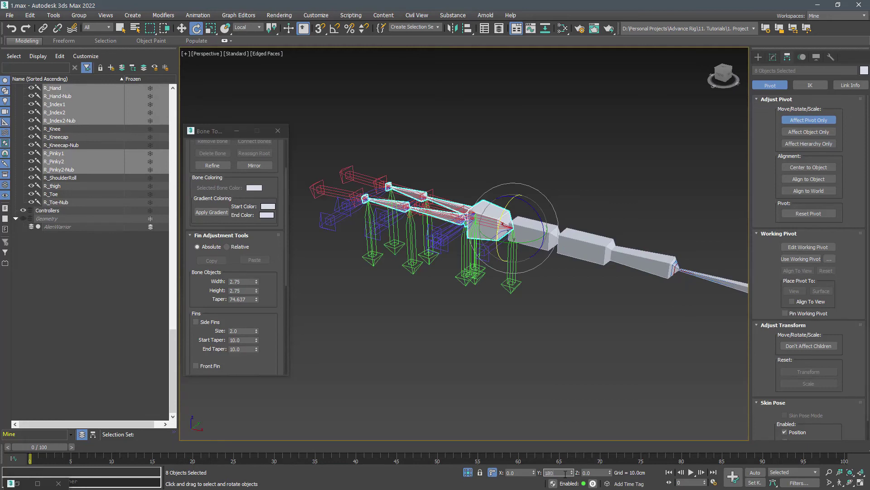
type("180")
key("Return")
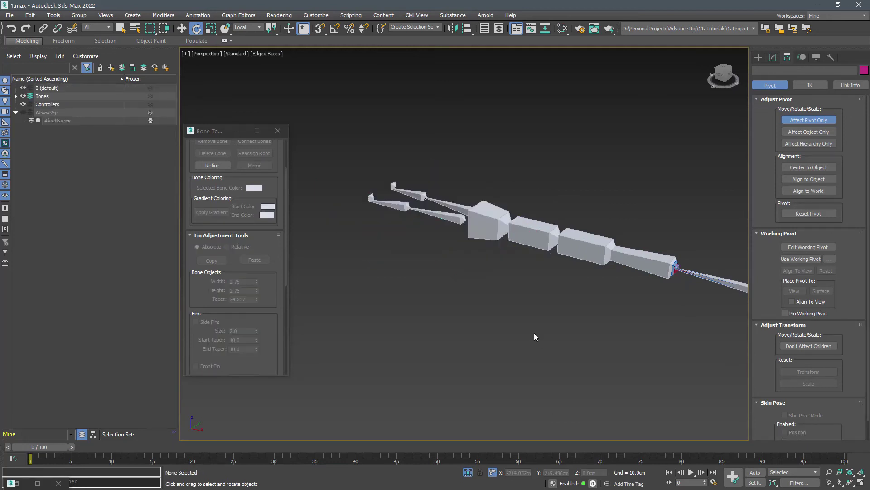
Leave pivot-only editing and reset the stretch of L_Clav(mirrored) and all its child arm bones
middle_click_drag(534, 336, 377, 212, "alt")
key("ctrl+z")
scroll(261, 288, "down", 8)
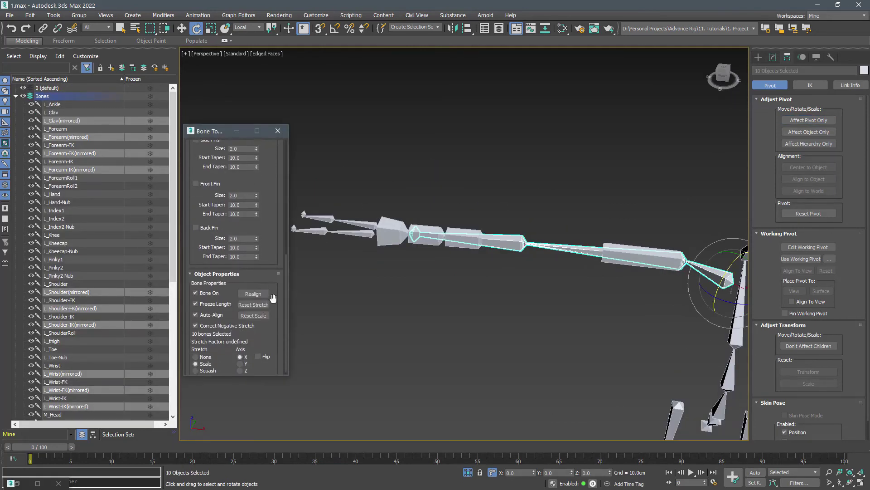
left_click(265, 304)
scroll(602, 279, "up", 5)
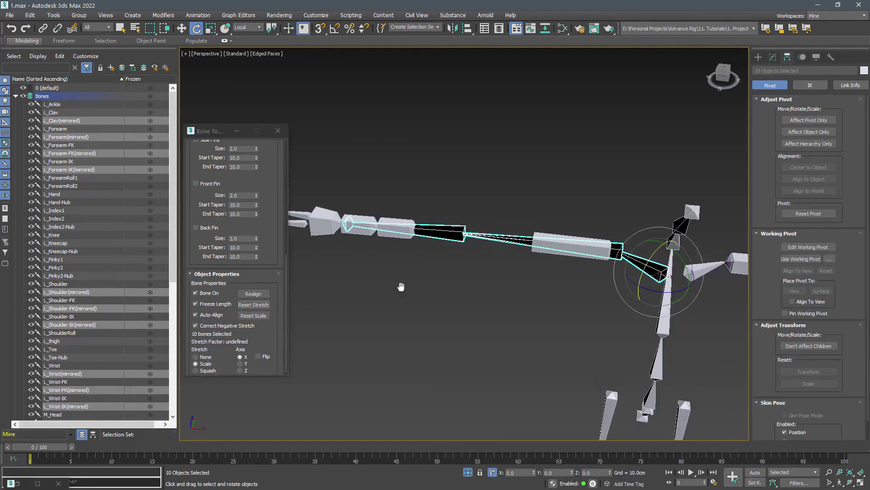
Set the bone width and height of L_Clav(mirrored), L_Shoulder(mirrored) and L_Forearm(mirrored) to -4
left_click(603, 278)
key("q")
left_click(575, 242, "ctrl")
middle_click_drag(362, 271, 612, 274)
left_click(444, 219, "ctrl")
left_click_drag(270, 264, 268, 306)
double_click(247, 226)
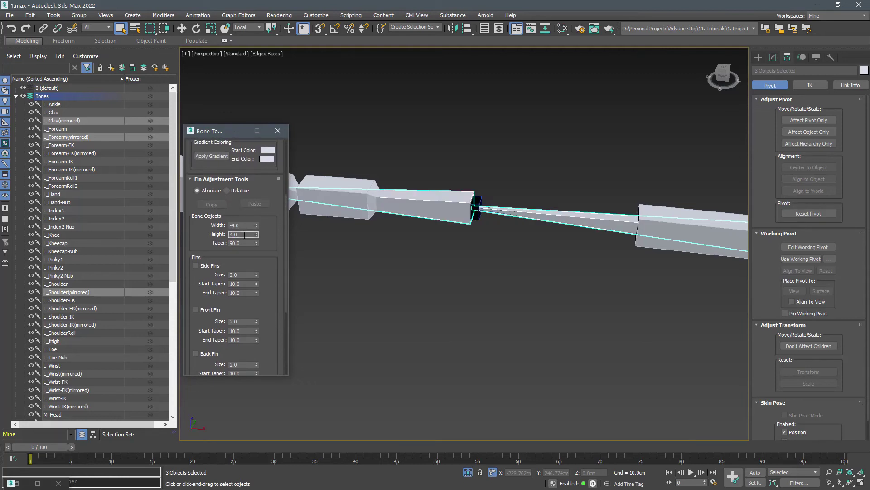
type("-4")
key("Return")
Replace L_Wrist(mirrored) by deleting it and creating an end bone on L_Forearm(mirrored), named L_Wrist(mirrored)
scroll(433, 159, "down", 5)
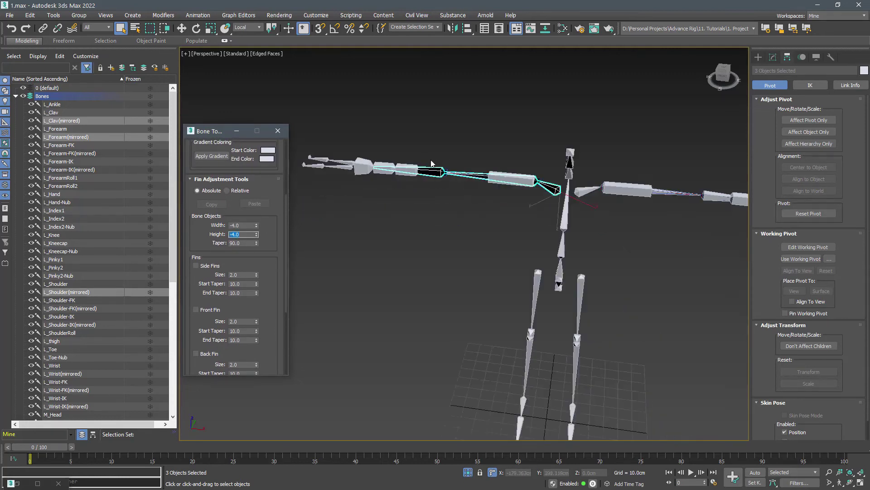
scroll(437, 165, "up", 10)
scroll(440, 169, "up", 4)
key("F3")
scroll(512, 144, "up", 3)
left_click(536, 105)
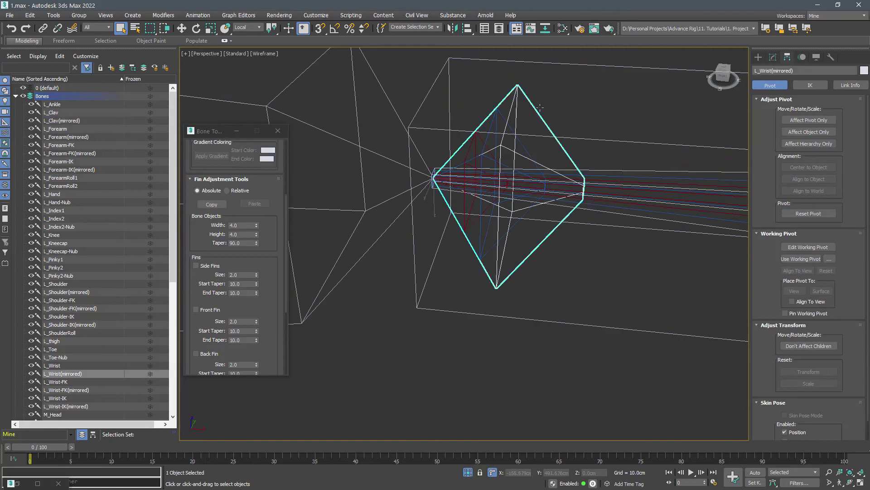
middle_click_drag(567, 111, 569, 117)
key("Delete")
left_click(603, 178)
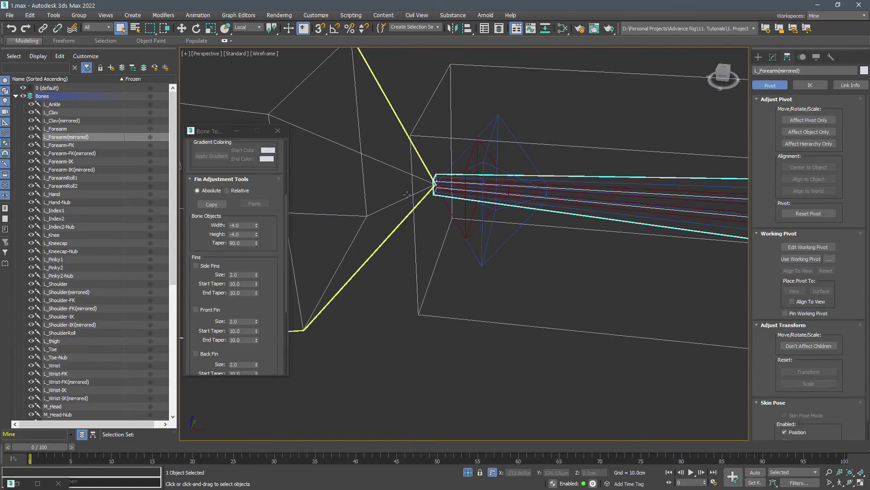
scroll(262, 188, "up", 5)
left_click(254, 187)
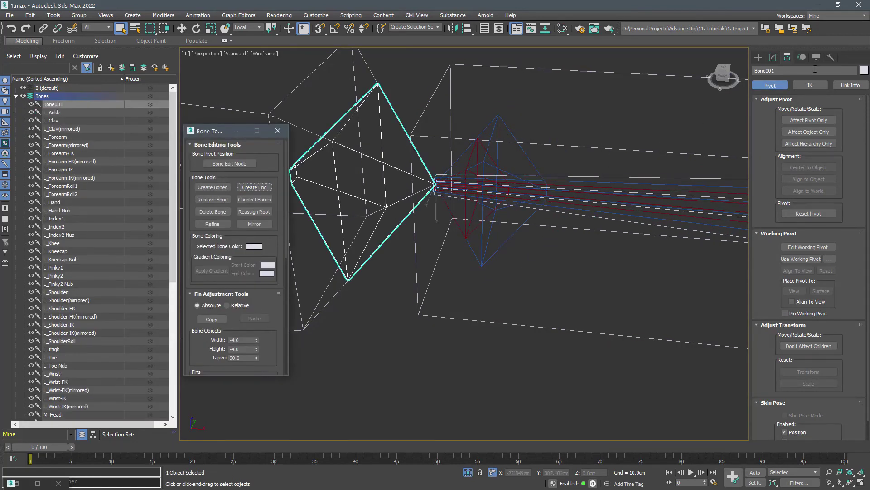
middle_click_drag(510, 125, 511, 127)
Set the bone width and height of the mirrored FK shoulder, forearm and wrist chain to -3
scroll(495, 137, "down", 8)
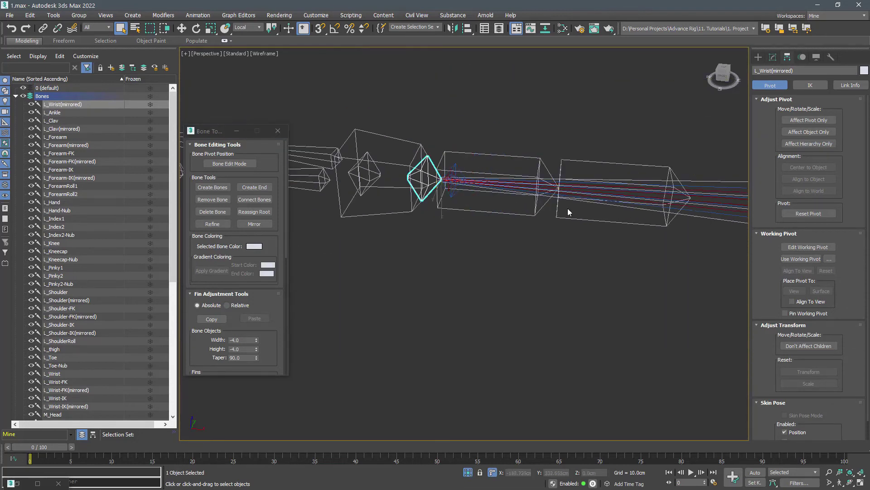
mouse_move(680, 227)
middle_mouse_down()
mouse_move(442, 218)
mouse_move(704, 217)
mouse_move(687, 218)
middle_mouse_up()
scroll(589, 218, "up", 4)
scroll(680, 223, "up", 3)
key("F3")
key("F3")
scroll(668, 219, "up", 3)
double_click(669, 211)
left_click(247, 339)
key("Return")
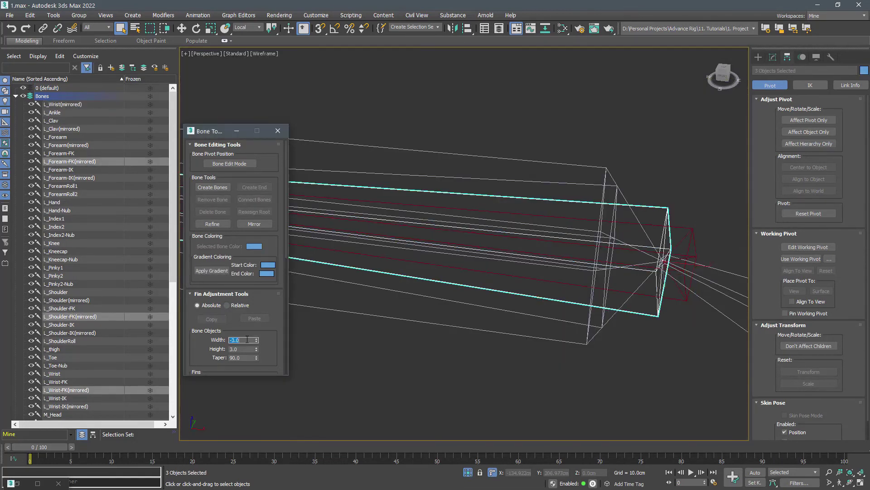
type("-3")
key("Return")
Replace the mirrored FK wrist with a new end bone on L_Forearm-FK(mirrored), named L_Wrist-FK(mirrored)
scroll(529, 306, "down", 5)
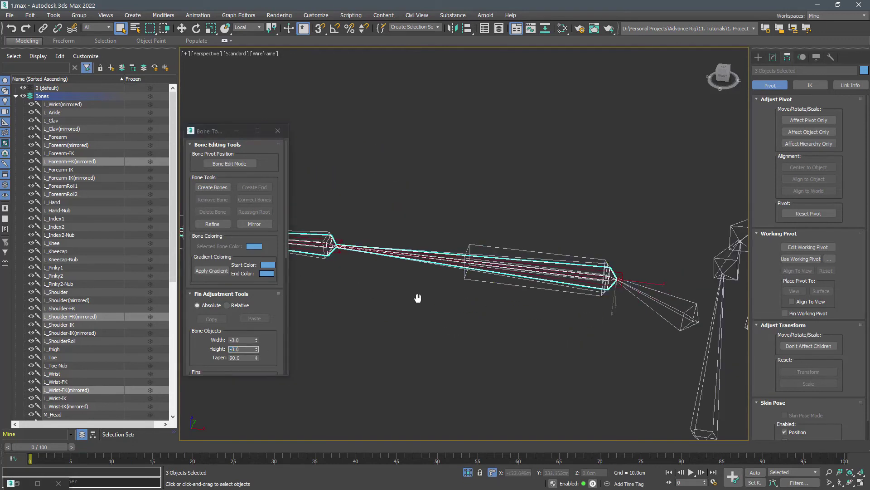
scroll(472, 297, "up", 6)
left_click(461, 195)
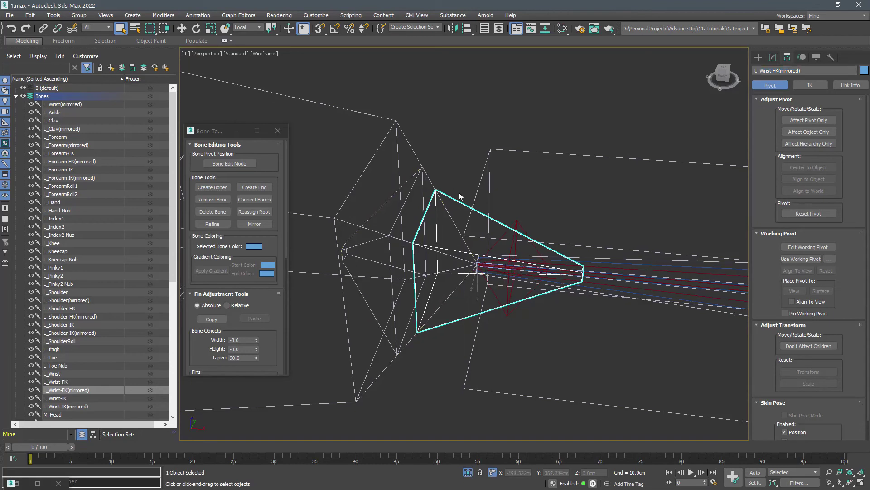
left_click(585, 262)
left_click(268, 190)
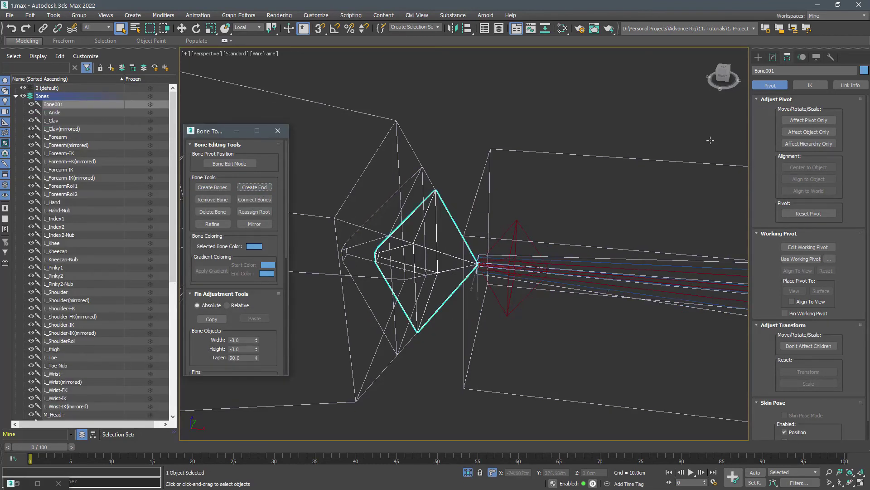
left_click_drag(779, 71, 726, 73)
type("L_Wrist-FK(mirrored)")
left_click(582, 194)
Set the bone width and height of the mirrored IK shoulder, forearm and wrist chain to -2
scroll(469, 204, "down", 5)
middle_click_drag(693, 231, 513, 240)
middle_click_drag(707, 254, 553, 243)
scroll(696, 226, "up", 5)
double_click(668, 232)
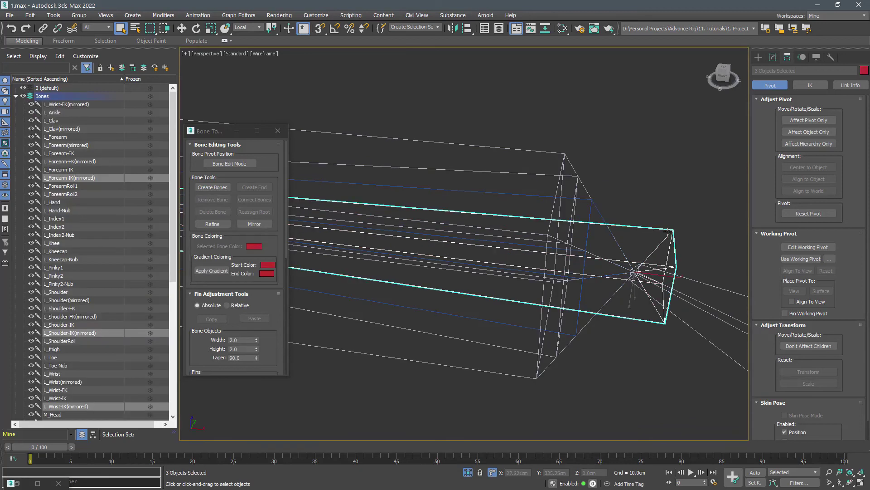
left_click(244, 340)
double_click(244, 348)
type("-2")
key("Return")
Replace the mirrored IK wrist with a new end bone on L_Forearm-IK(mirrored), named L_Wrist-IK(mirrored), and restore shaded display
scroll(707, 261, "down", 6)
middle_click_drag(555, 294, 658, 302)
scroll(659, 302, "up", 10)
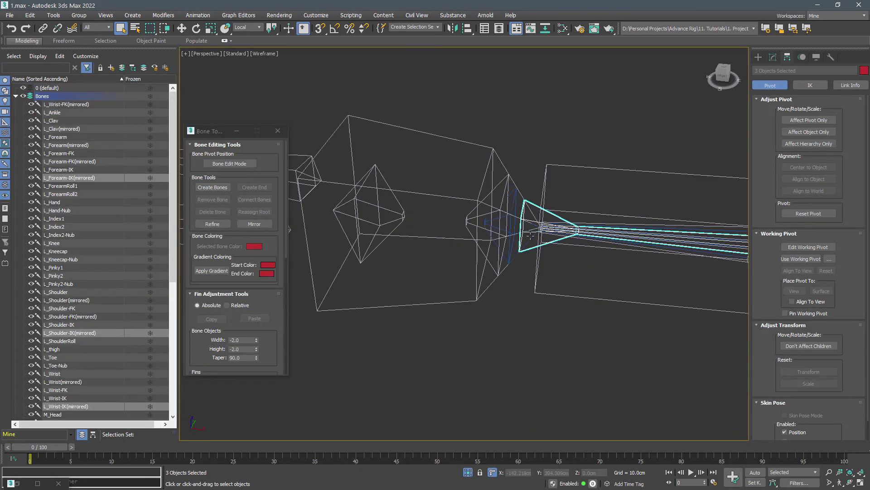
left_click(629, 213)
left_click(254, 188)
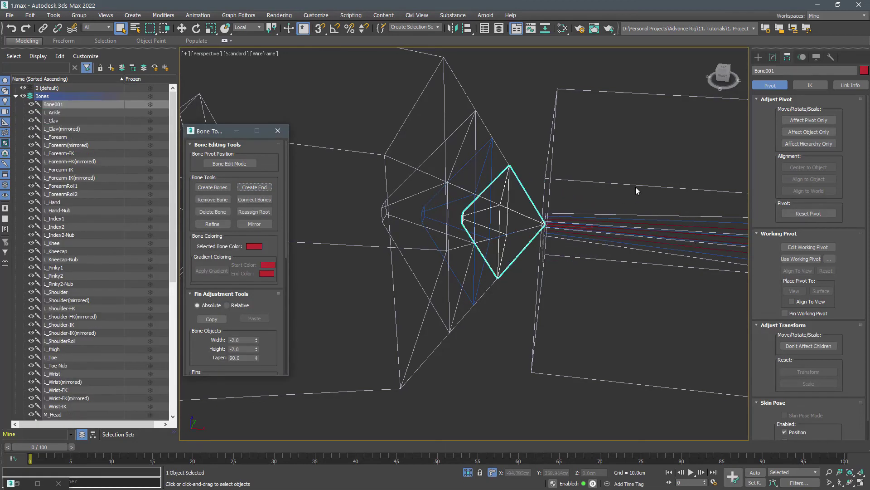
key("F3")
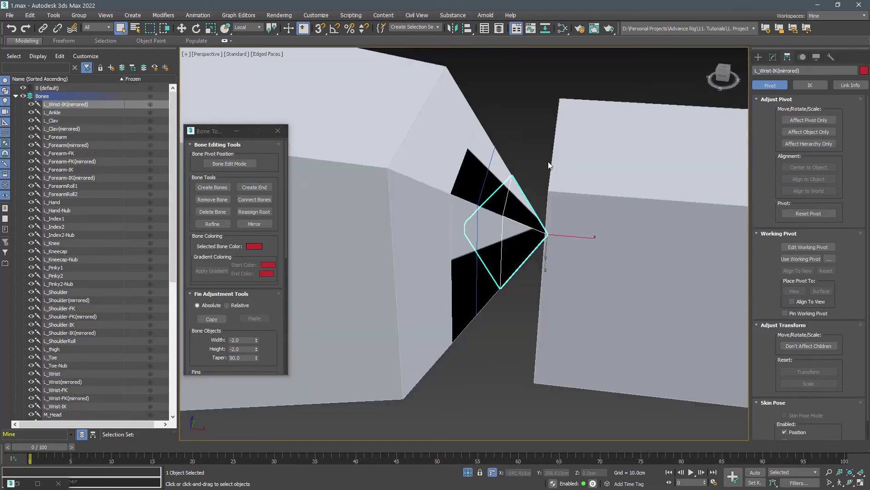
Reset the stretch of the mirrored hand bone and all its finger bones
scroll(526, 147, "down", 4)
double_click(462, 200)
middle_click_drag(462, 201, 629, 204)
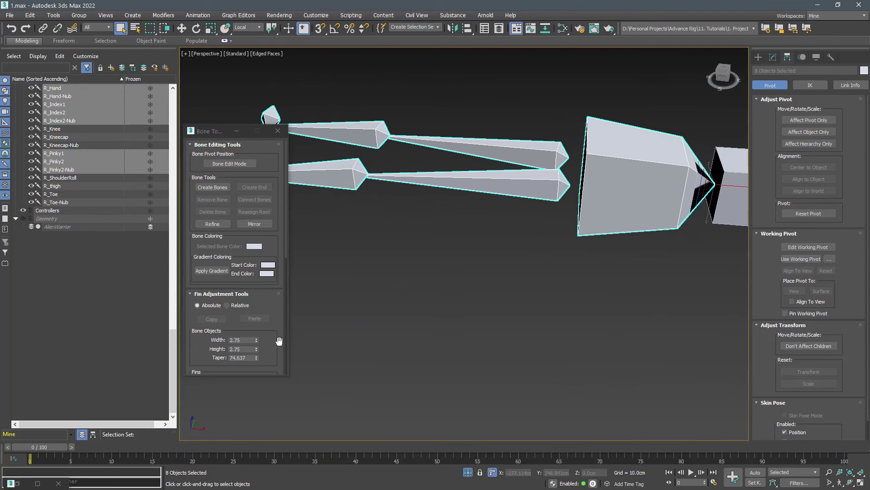
scroll(279, 341, "down", 5)
left_click(268, 313)
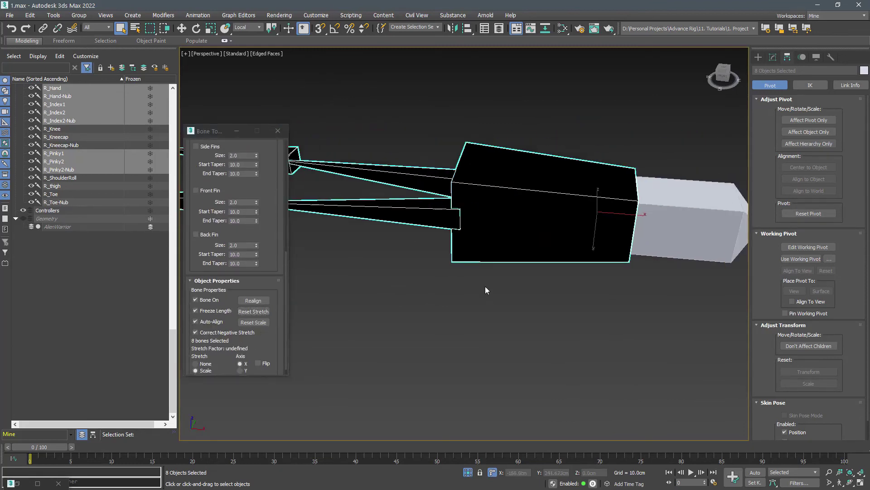
Set the bone width and height of R_Hand to -6
left_click(477, 228)
scroll(271, 182, "up", 4)
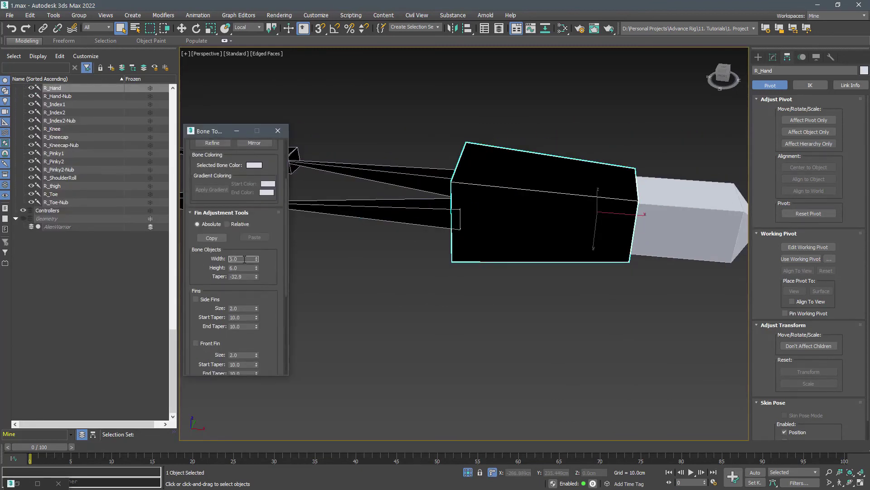
type("-6")
key("Return")
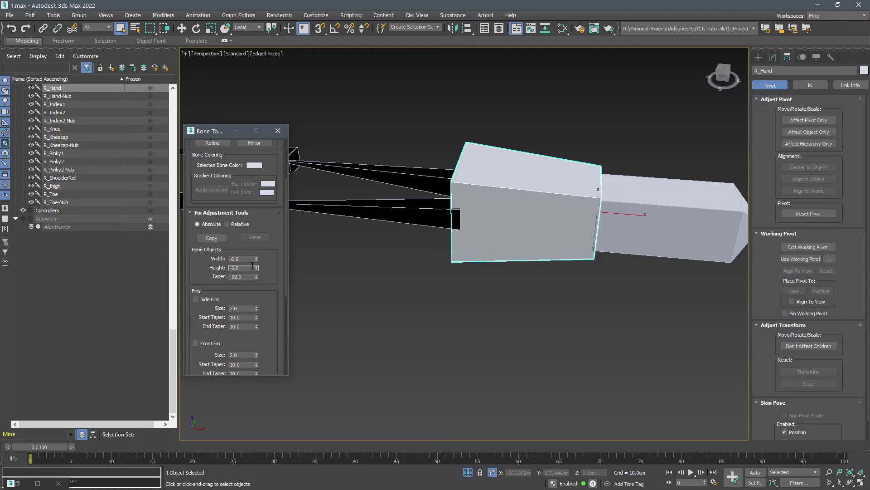
type("-6")
key("Return")
Set the bone width and height of the R_Pinky1, R_Pinky2 and R_Pinky2-Nub chain to -2
scroll(583, 263, "up", 3)
double_click(593, 200)
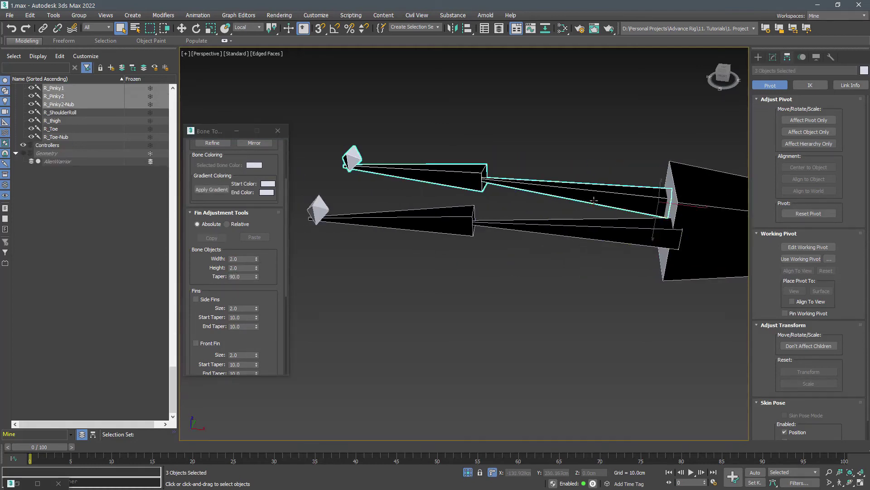
scroll(270, 302, "down", 2)
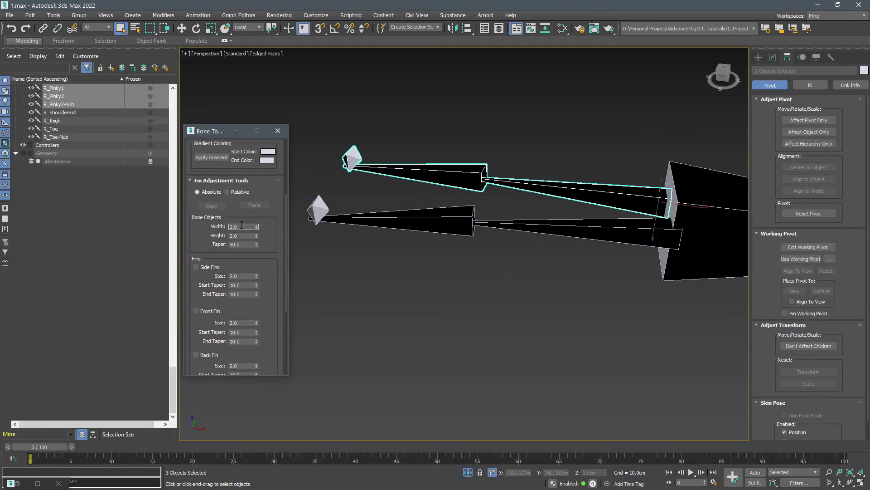
type("-2")
key("Return")
type("-2")
key("Return")
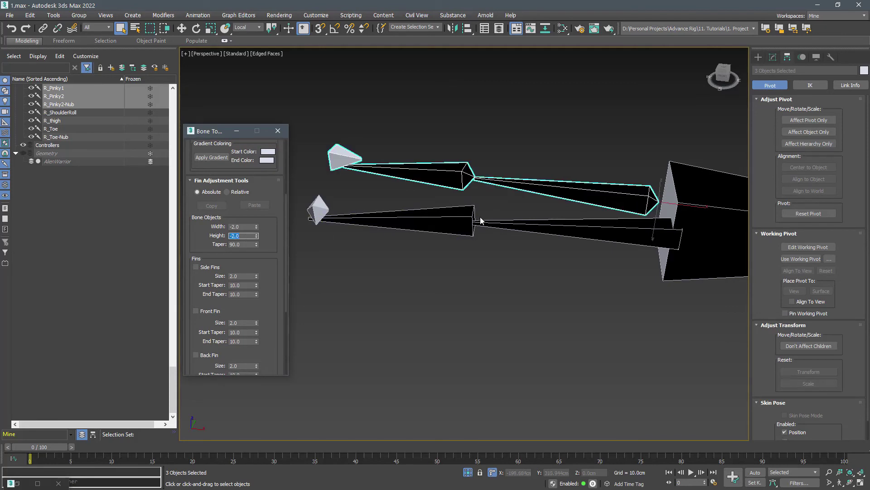
Set the bone width and height of the R_Index1, R_Index2 and R_Index2-Nub chain to -2
double_click(516, 226)
double_click(253, 226)
type("-2")
key("Return")
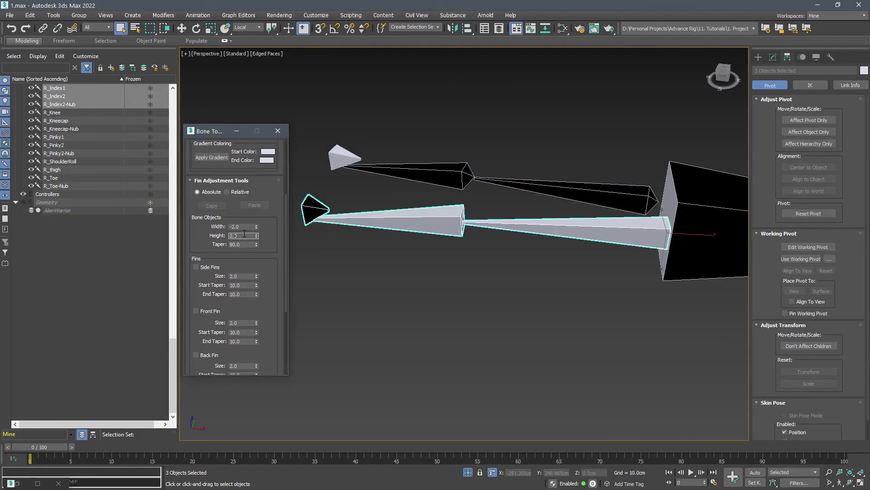
Replace the pinky's end bone with a new end bone created on R_Pinky2, named R_Pinky2-Nub
left_click(343, 156)
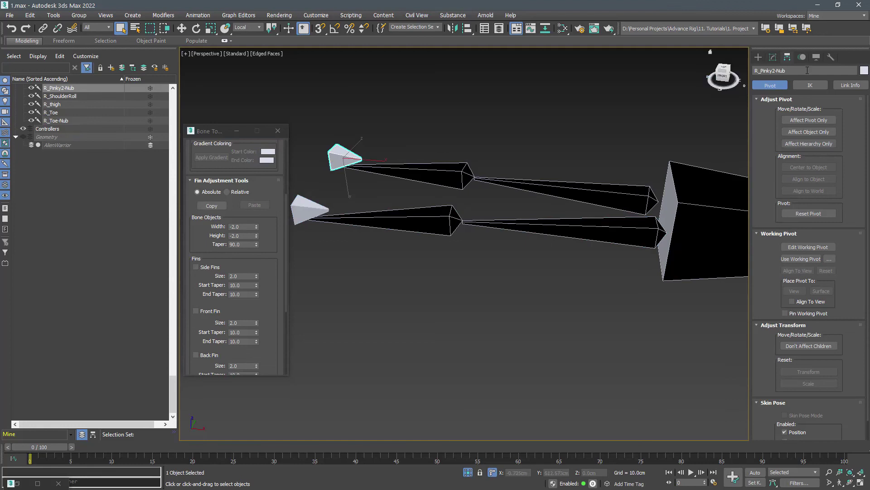
middle_click_drag(490, 118, 585, 129)
key("Delete")
left_click(516, 180)
left_click_drag(280, 220, 277, 323)
left_click(267, 178)
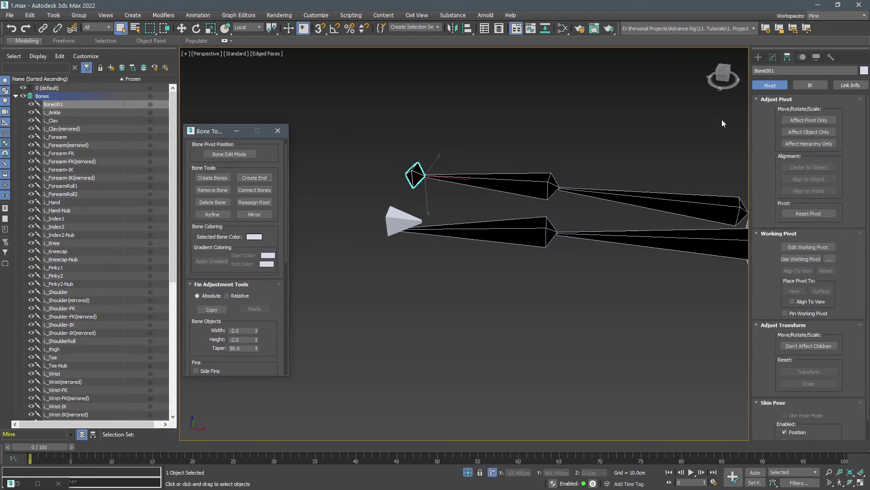
Replace the index finger's end bone with a new end bone created on R_Index2, named R_Index2-Nub
left_click(410, 221)
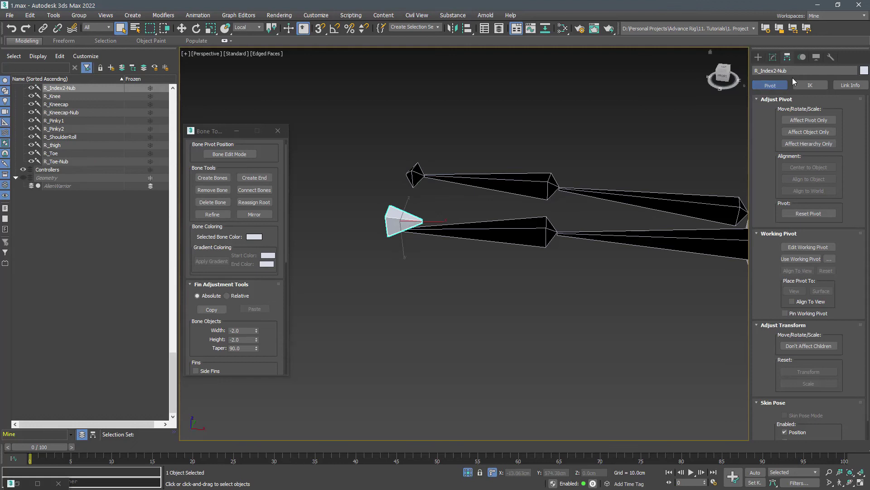
key("Delete")
left_click(420, 235)
left_click(254, 177)
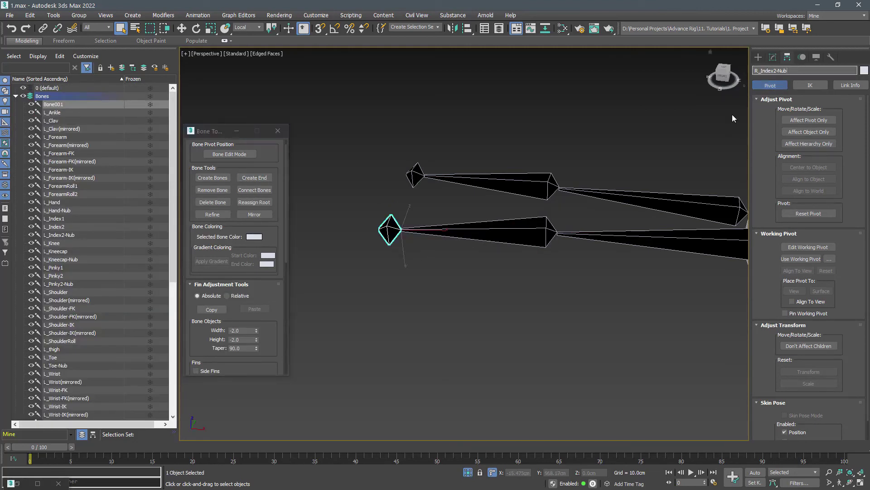
left_click(499, 167)
Add a Normal modifier to R_Hand and all its finger bones to flip their normals
scroll(413, 186, "down", 4)
double_click(573, 204)
left_click(772, 57)
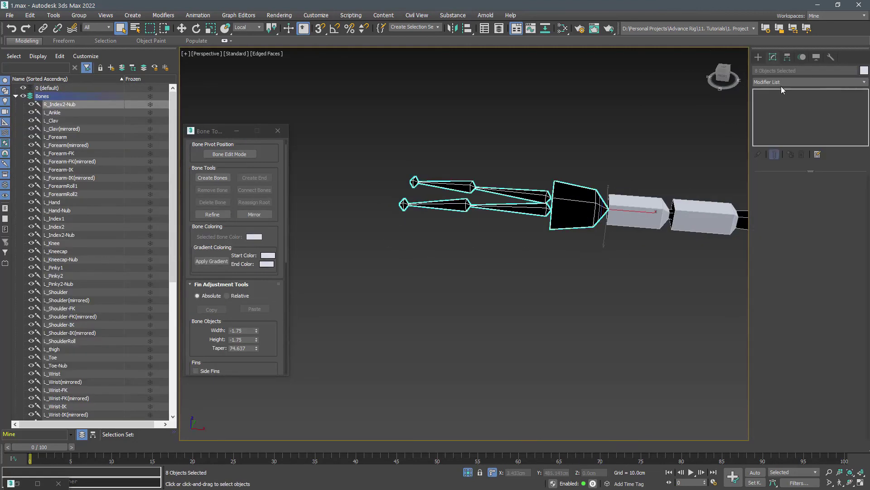
left_click(782, 81)
key("n")
key("n")
key("Return")
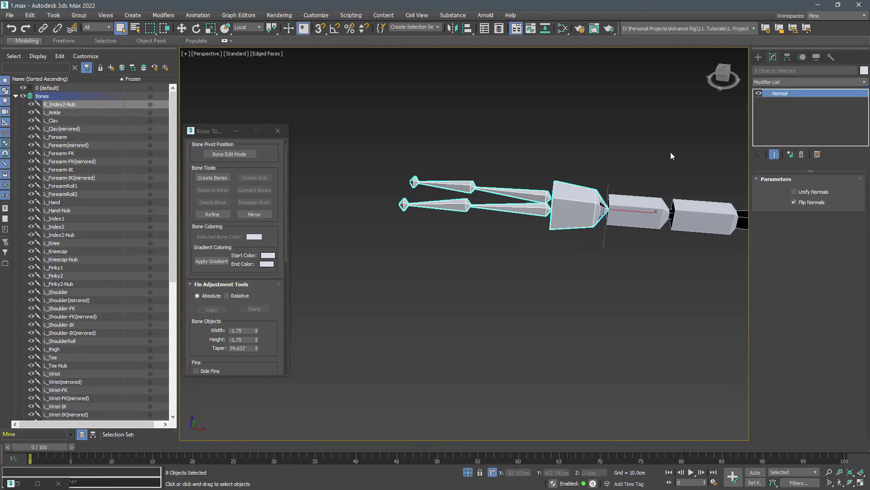
Add a Normal modifier to the mirrored clavicle hierarchy to flip the normals of its arm bones
middle_click_drag(664, 154, 599, 181)
double_click(509, 235)
left_click(807, 82)
type("nor")
key("Return")
left_click(553, 135)
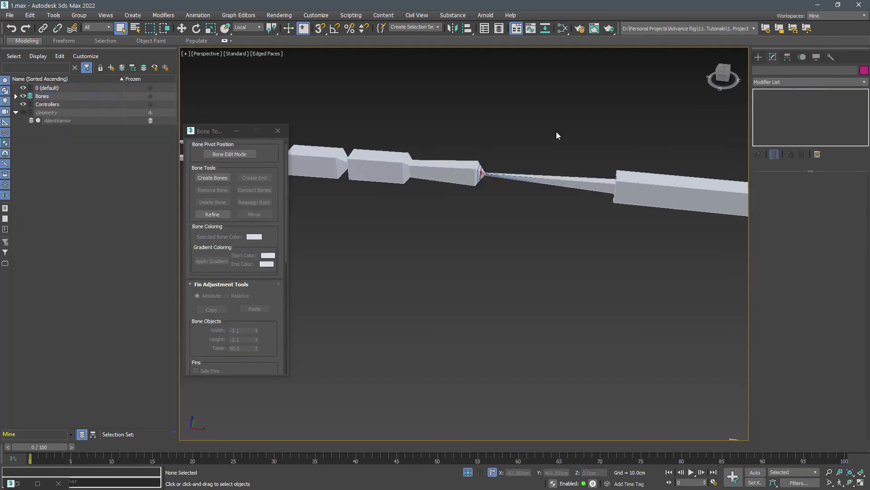
Test-rotate L_Clav and L_Clav(mirrored) together about different axes, cancelling each rotation
scroll(481, 173, "up", 5)
scroll(482, 173, "down", 5)
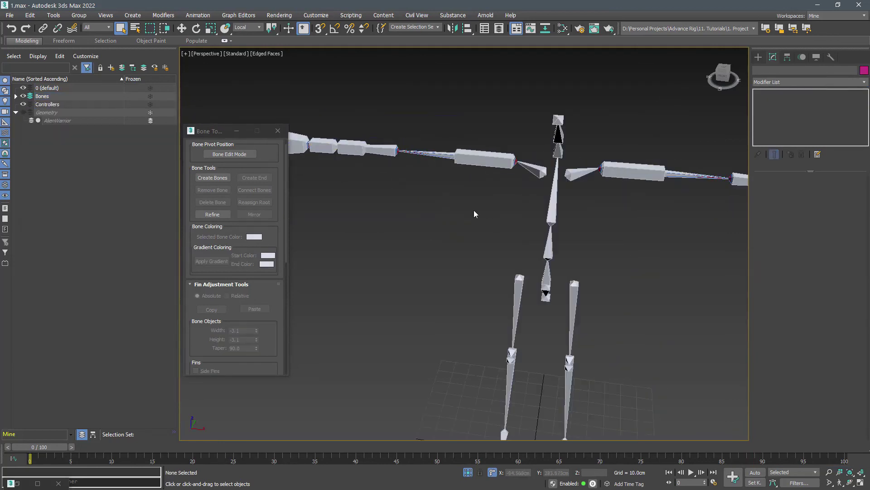
left_click(531, 169)
left_click(585, 174, "ctrl")
key("e")
left_click_drag(575, 177, 543, 153)
right_click(543, 153)
mouse_move(544, 190)
left_mouse_down()
mouse_move(519, 192)
mouse_move(535, 190)
left_mouse_up()
right_click(535, 190)
Test-rotate L_Hand and R_Hand together about different axes, cancel each rotation and clear the selection
scroll(535, 190, "down", 3)
left_click(709, 188)
middle_click_drag(435, 217, 495, 224)
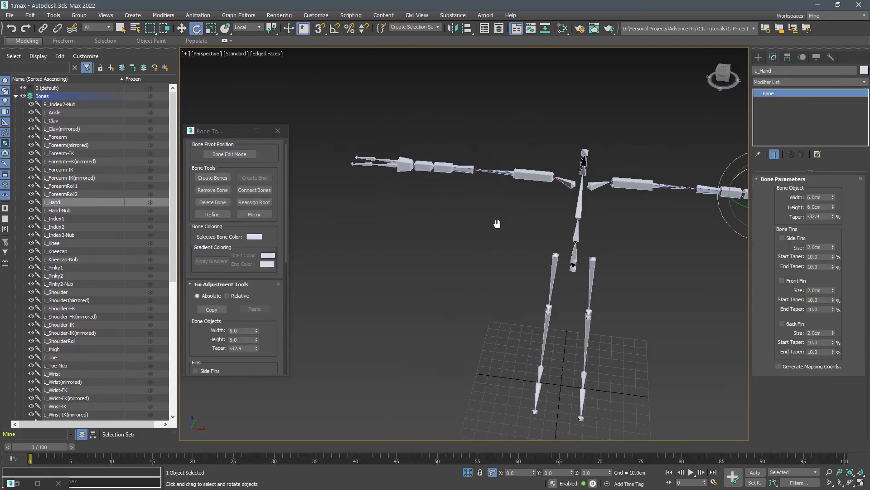
left_click(406, 164, "ctrl")
scroll(535, 214, "down", 4)
middle_click_drag(644, 243, 508, 209)
left_click_drag(620, 175, 587, 165)
right_click(588, 165)
left_click_drag(602, 205, 590, 220)
right_click(590, 219)
left_click(580, 280)
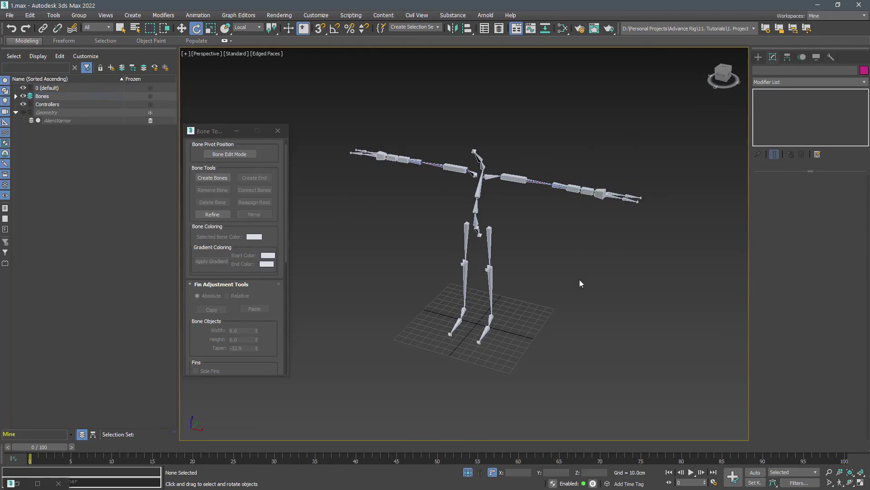
Link the left forearm roll bones to L_Forearm and L_ShoulderRoll to L_Shoulder
scroll(586, 187, "up", 6)
left_click(43, 28)
double_click(499, 223)
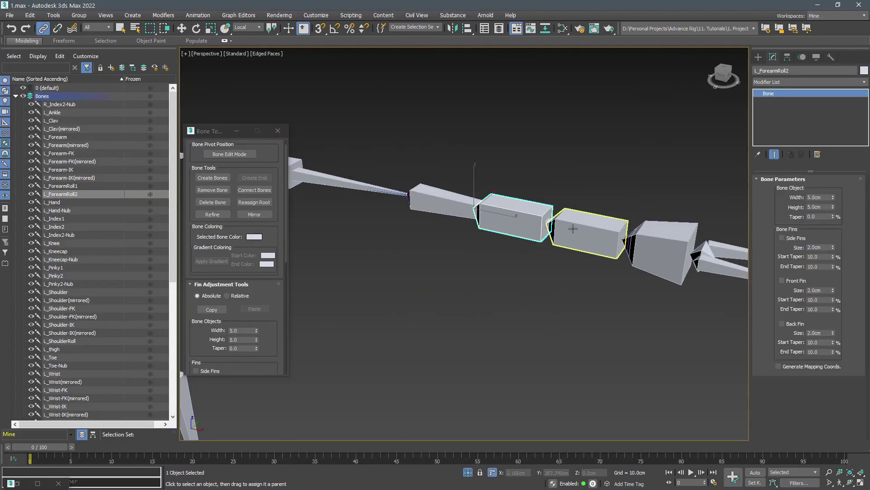
middle_click_drag(383, 218, 546, 243)
left_click_drag(431, 195, 460, 200)
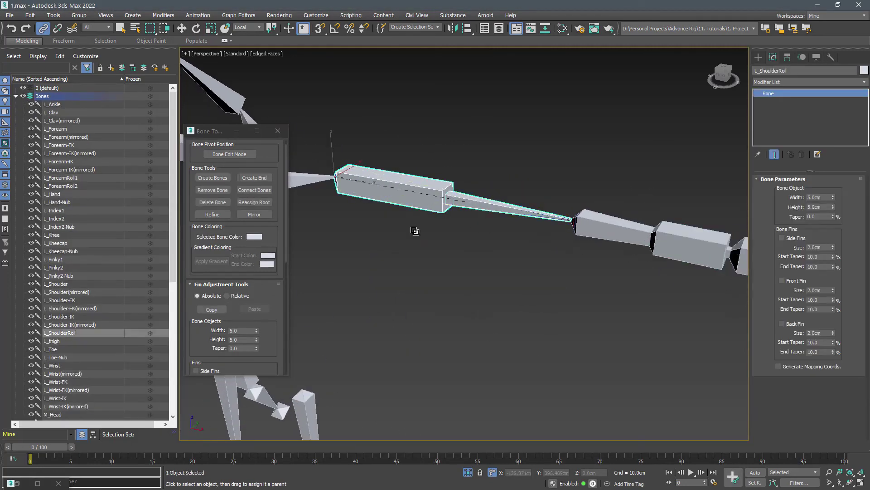
Link R_ShoulderRoll to L_Shoulder(mirrored) and both right forearm roll bones to L_Forearm(mirrored)
middle_click_drag(356, 221, 655, 227)
left_click_drag(424, 155, 373, 144)
middle_click_drag(364, 158, 574, 217)
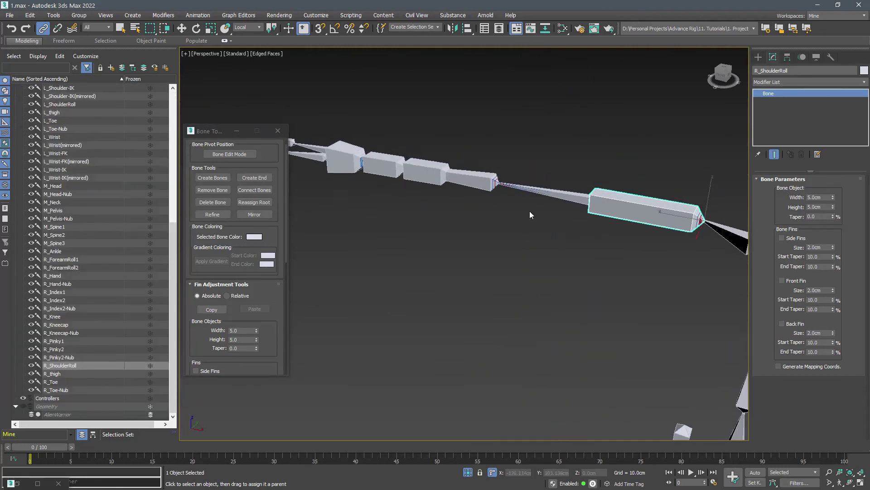
left_click(390, 169)
left_click(428, 175, "ctrl")
left_click_drag(432, 179, 461, 183)
left_click(410, 215)
Link R_Hand to the mirrored main wrist bone, using wireframe display to reach it
middle_click_drag(410, 215, 507, 245)
scroll(481, 204, "up", 9)
key("F3")
scroll(523, 177, "up", 2)
left_click_drag(522, 159, 538, 205)
scroll(437, 184, "down", 12)
Link L_Hand to L_Wrist, restore shaded display and clear the selection
middle_click_drag(513, 190, 395, 181)
scroll(394, 180, "up", 8)
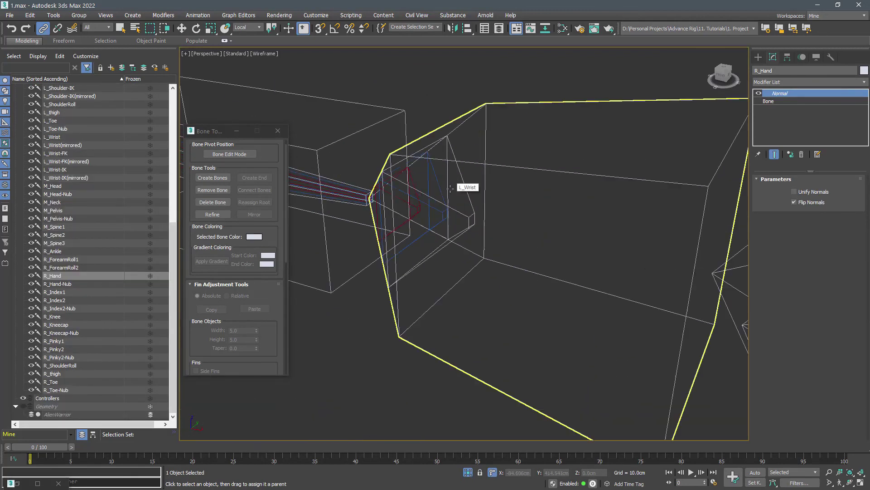
left_click(458, 156)
key("F3")
scroll(457, 155, "down", 8)
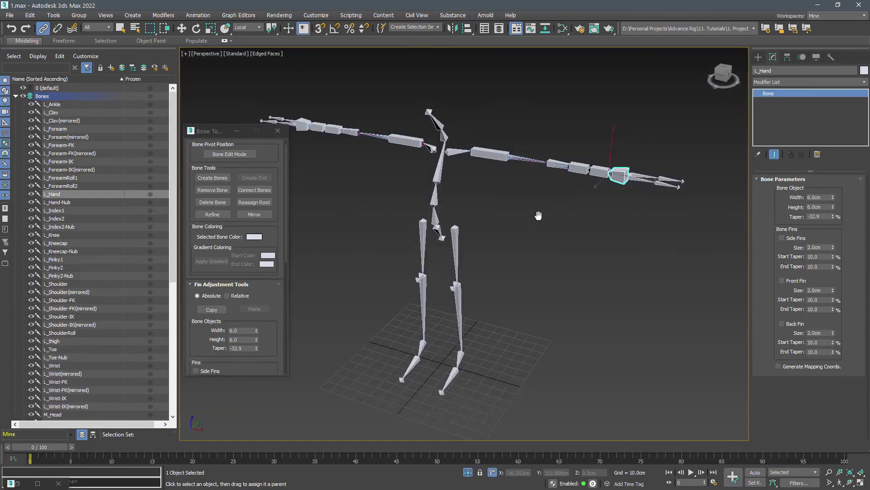
left_click(546, 230)
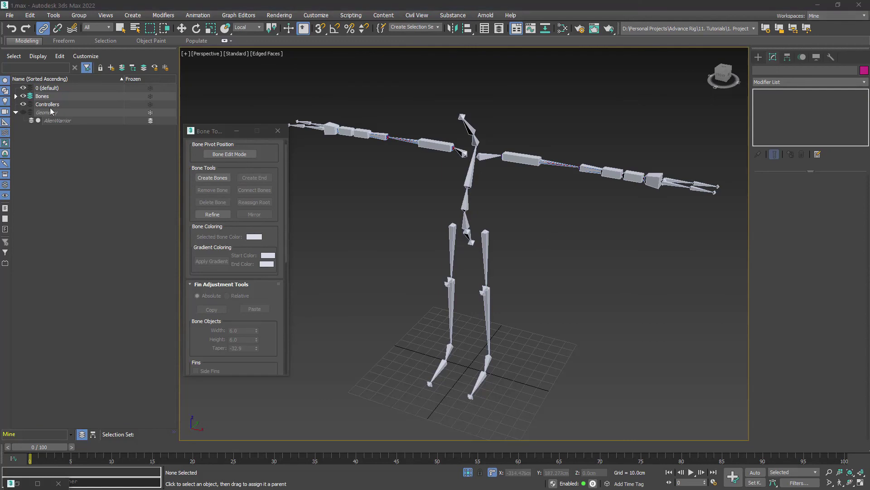
Set up Rename Objects for the mirrored clavicle and the main, FK and IK forearms, removing the last 10 digits and entering prefix R
key("w")
left_click(278, 131)
left_click(15, 96)
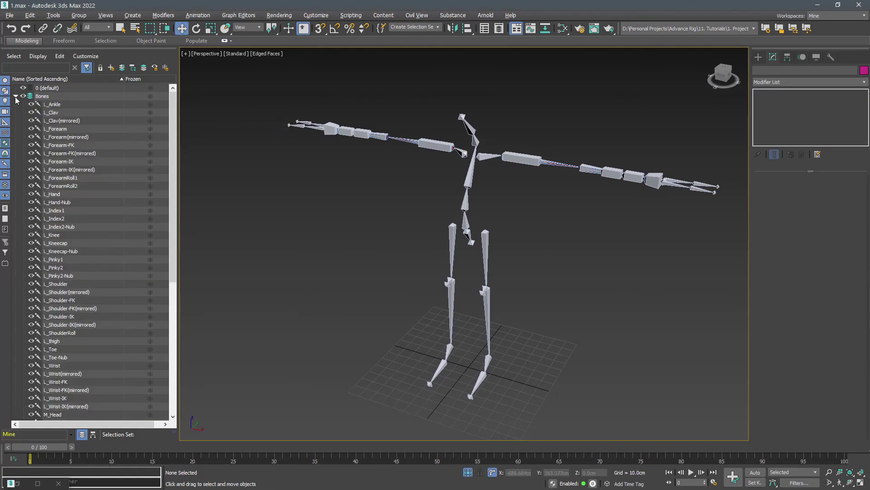
left_click(66, 121)
left_click(79, 137, "ctrl")
left_click(85, 154, "ctrl")
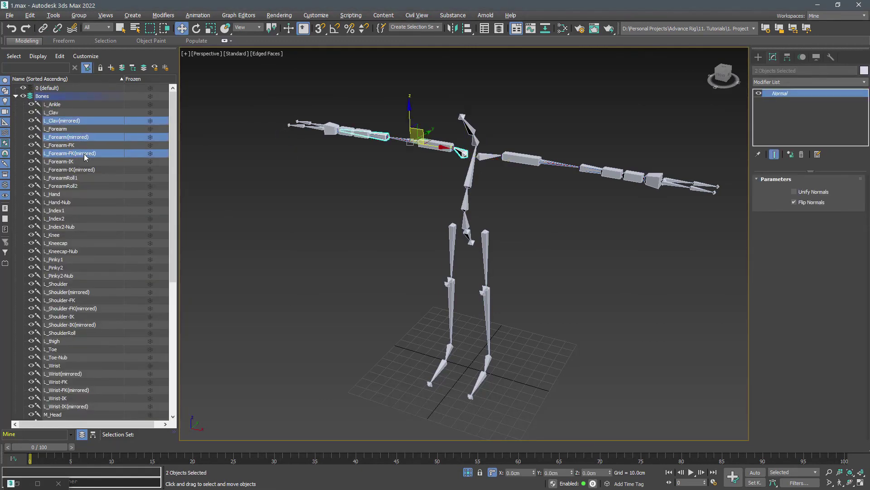
left_click(85, 171, "ctrl")
left_click(54, 15)
left_click(63, 205)
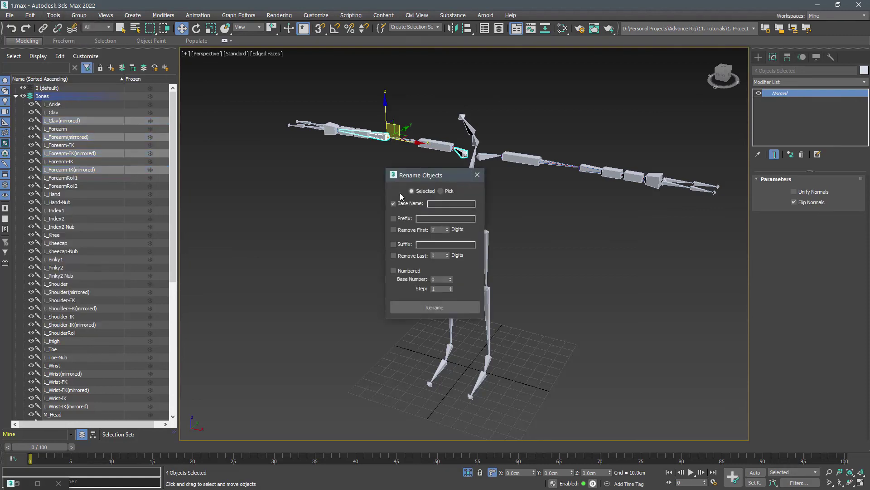
left_click_drag(420, 174, 278, 208)
left_click(255, 237)
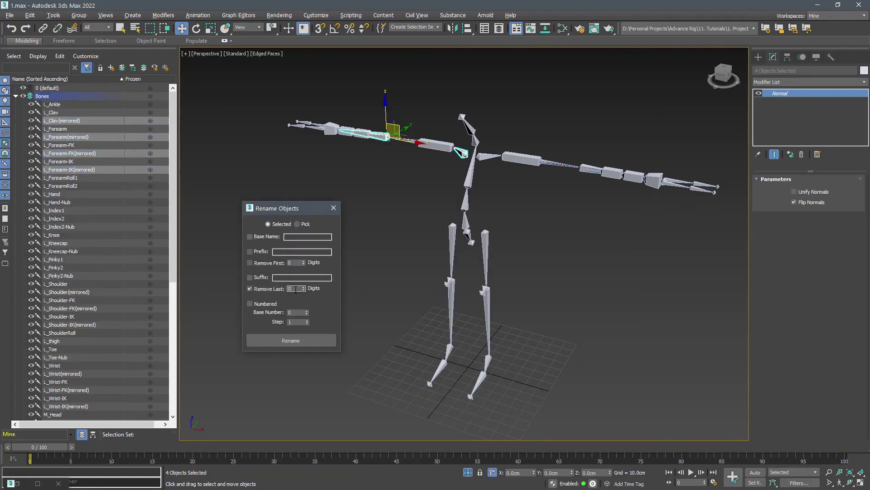
left_click(289, 252)
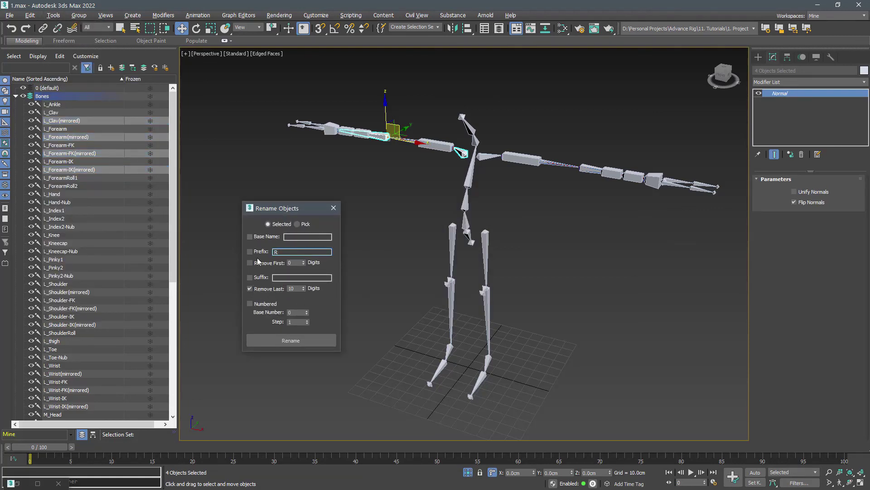